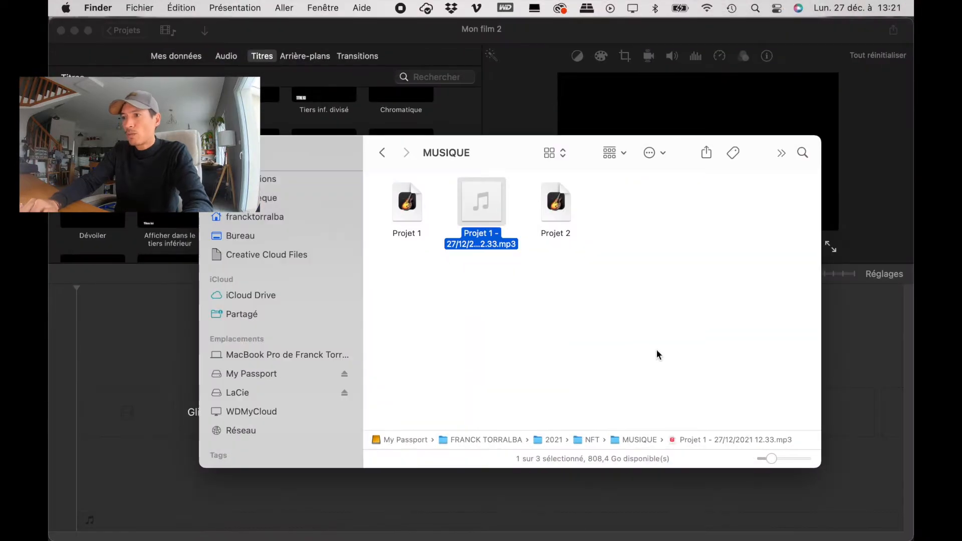
Step: Add the Projet 1 MP3 from the MUSIQUE folder to the start of the film's music track
{"action": "left_click_drag", "start_coordinate": [485, 204], "coordinate": [83, 476]}
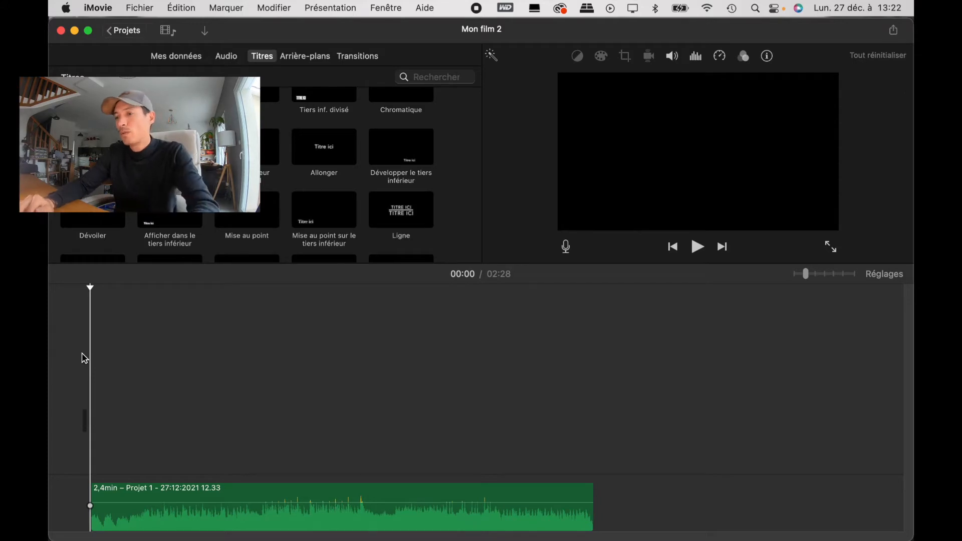
Step: Select 31 photos in the HD LOGO folder, starting with _T_P5529.jpg, and place them on the timeline above the music
{"action": "key", "text": "ctrl+Up"}
{"action": "left_click", "coordinate": [654, 141]}
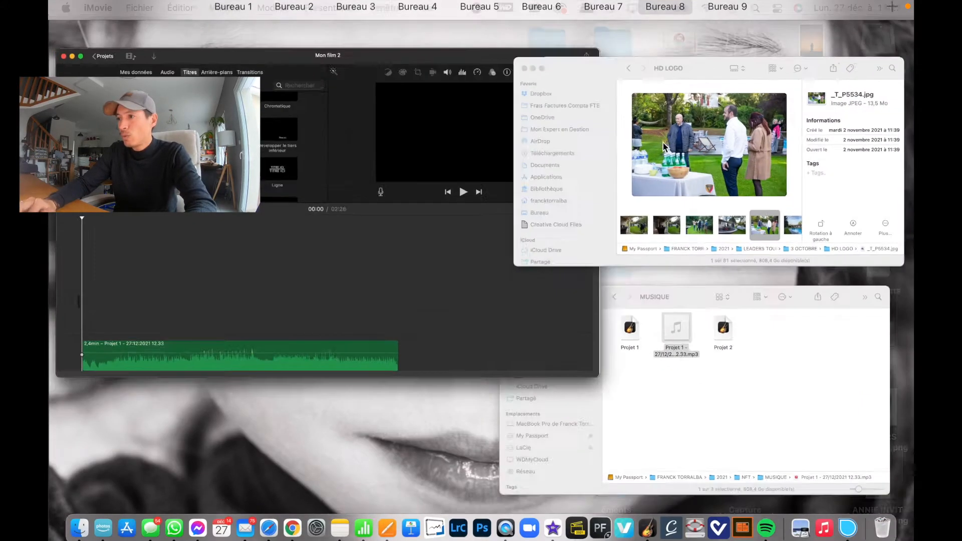
{"action": "left_click", "coordinate": [499, 346]}
{"action": "scroll", "coordinate": [499, 346], "scroll_direction": "right", "scroll_amount": 5}
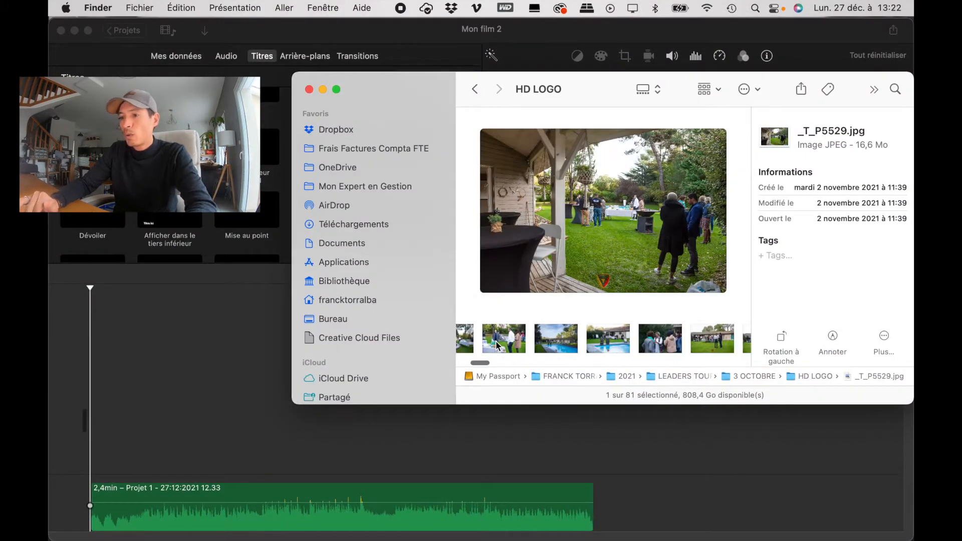
{"action": "scroll", "coordinate": [499, 346], "scroll_direction": "right", "scroll_amount": 5}
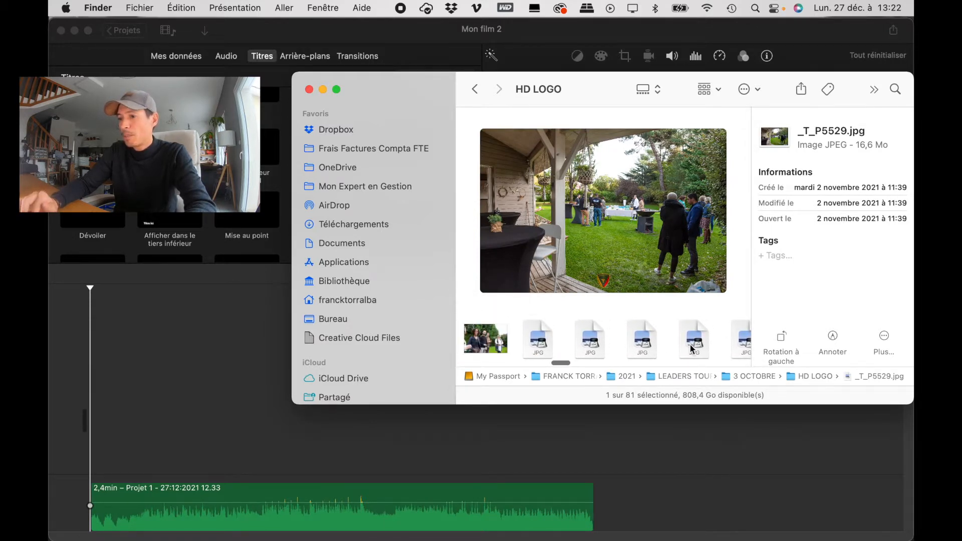
{"action": "left_click", "coordinate": [692, 350], "text": "shift"}
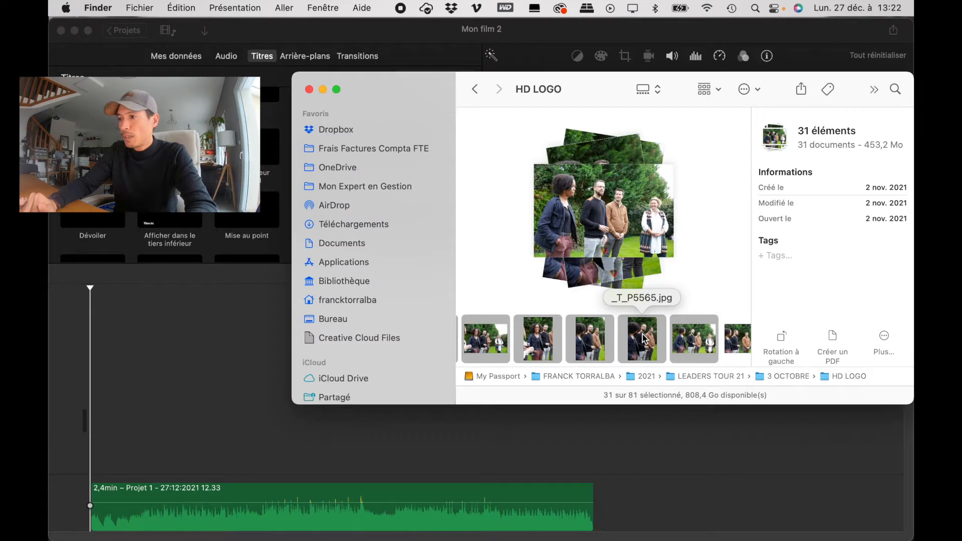
{"action": "left_click_drag", "start_coordinate": [591, 339], "coordinate": [267, 424]}
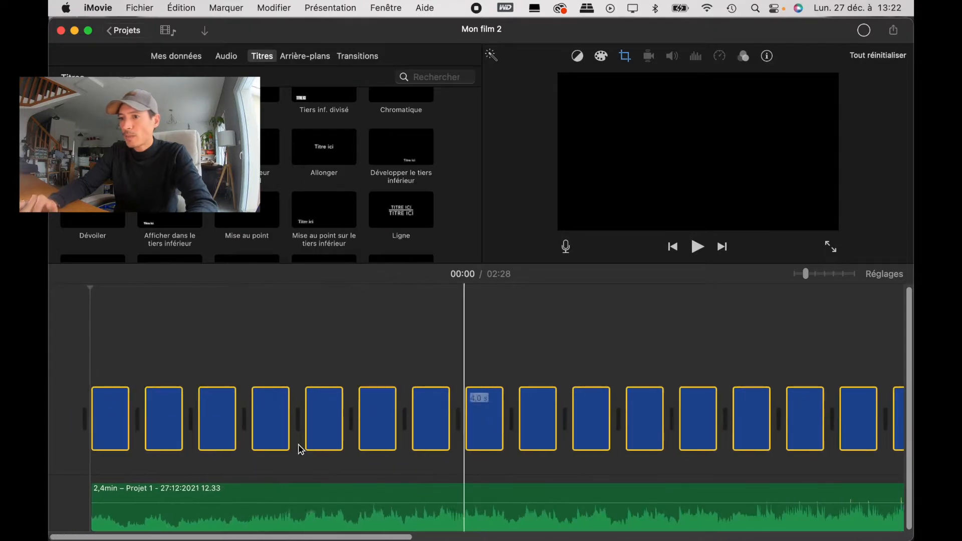
Step: Play the photo sequence with its music from the start of the film
{"action": "key", "text": "space"}
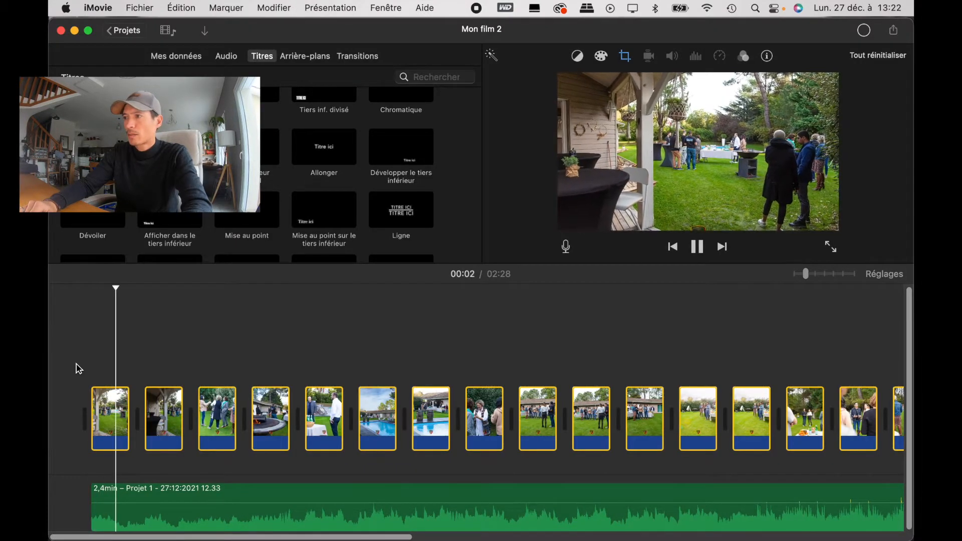
{"action": "left_click", "coordinate": [91, 354]}
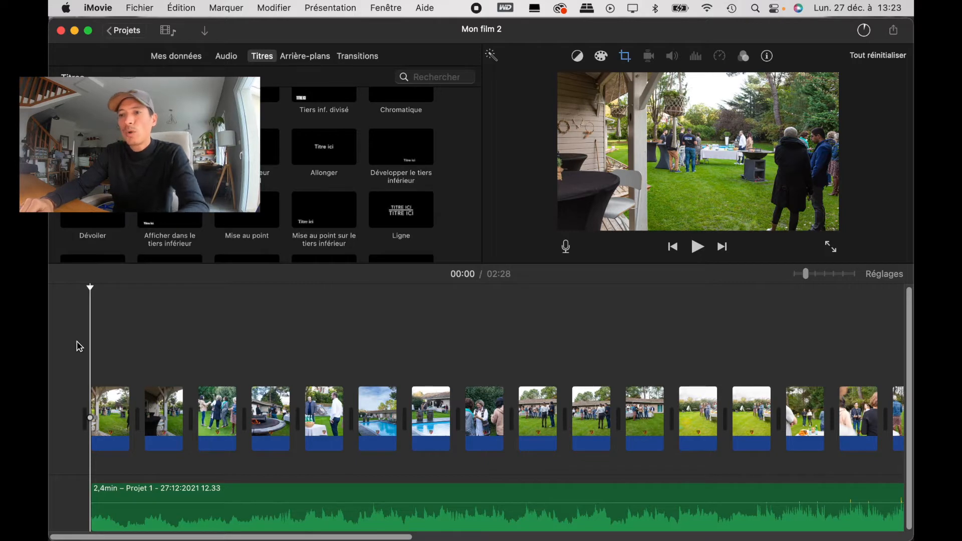
{"action": "key", "text": "space"}
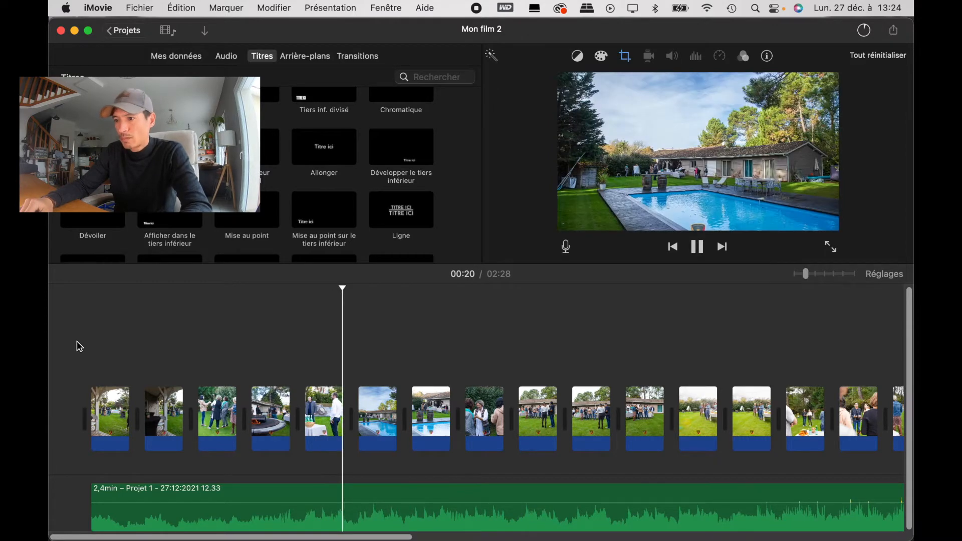
Step: Select the first photo, enlarge the timeline to its maximum scale and play the opening to examine the transition to the second photo
{"action": "left_click", "coordinate": [107, 418]}
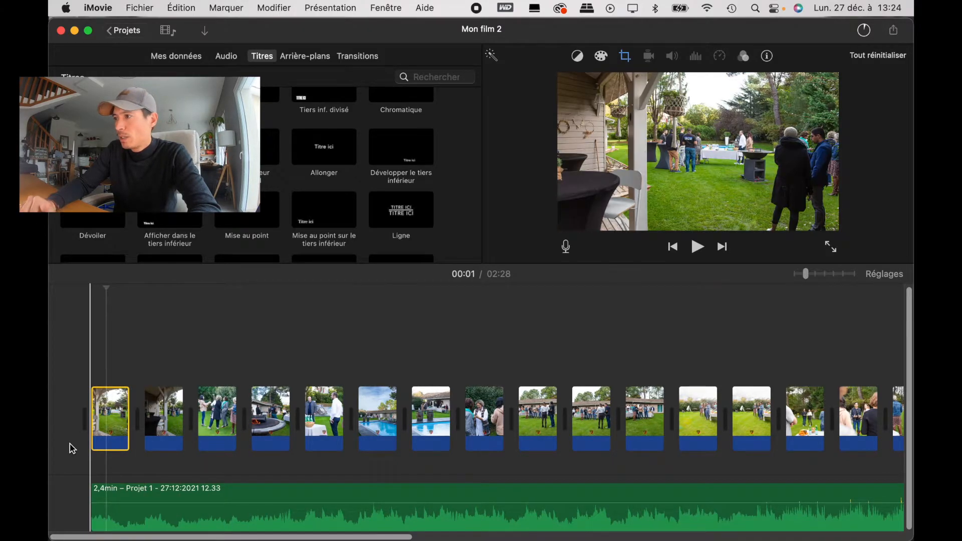
{"action": "left_click_drag", "start_coordinate": [807, 274], "coordinate": [854, 274]}
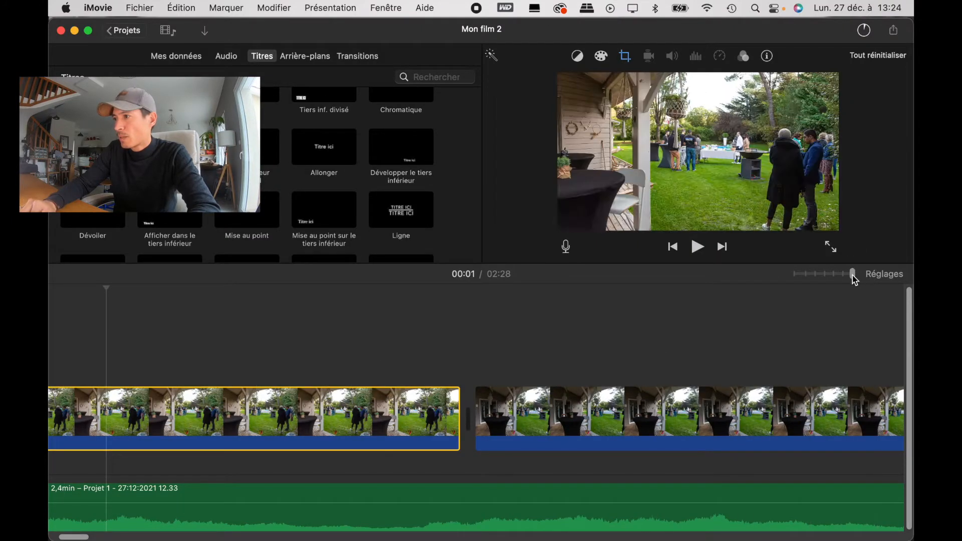
{"action": "left_click_drag", "start_coordinate": [853, 274], "coordinate": [806, 275]}
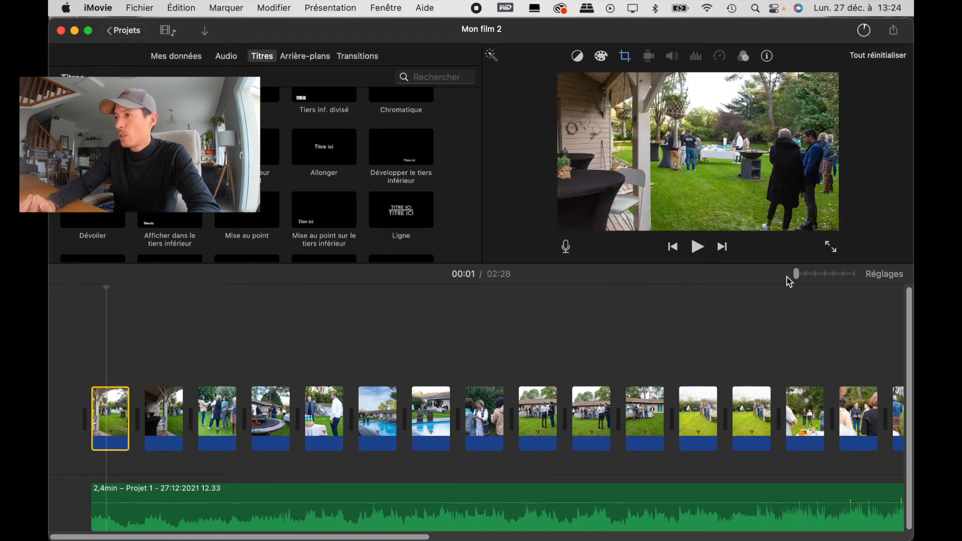
{"action": "left_click_drag", "start_coordinate": [797, 275], "coordinate": [886, 275]}
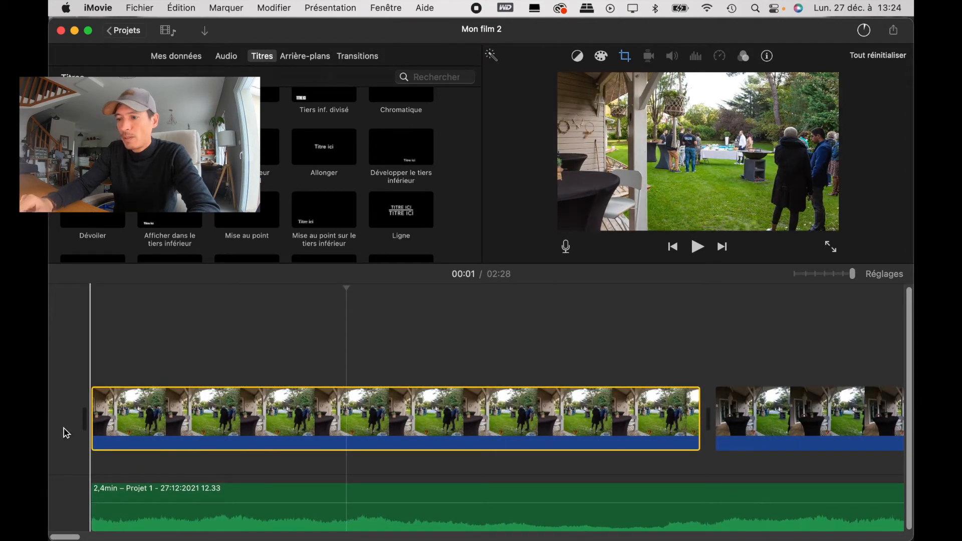
{"action": "key", "text": "space"}
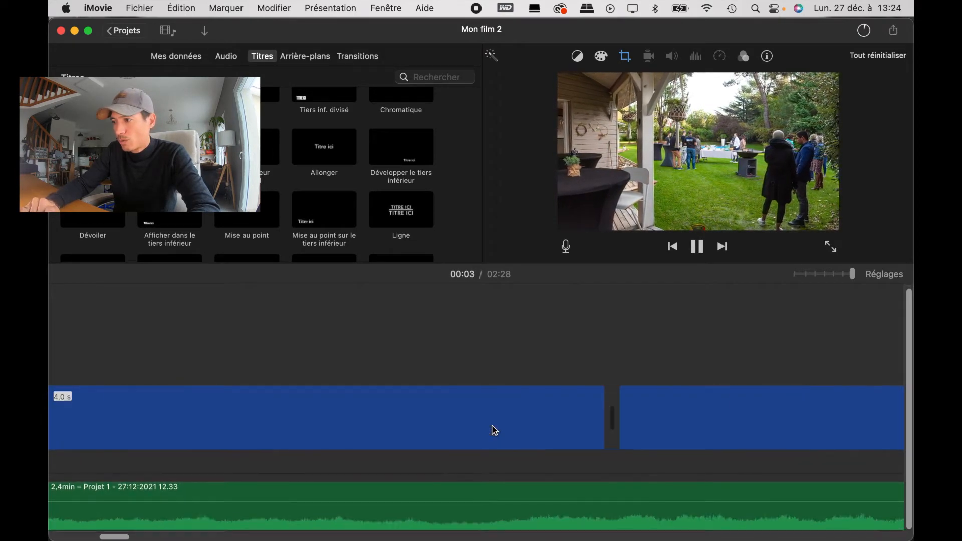
{"action": "key", "text": "space"}
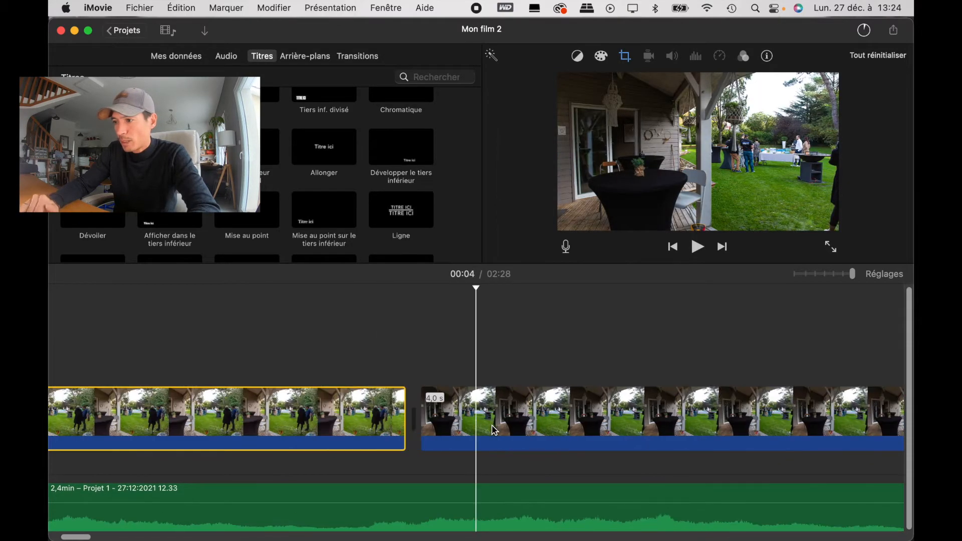
Step: Locate the rhythm change in the music during the fourth photo, split the audio clip there at about 15 seconds, and play past the cut
{"action": "scroll", "coordinate": [494, 430], "scroll_direction": "right", "scroll_amount": 10}
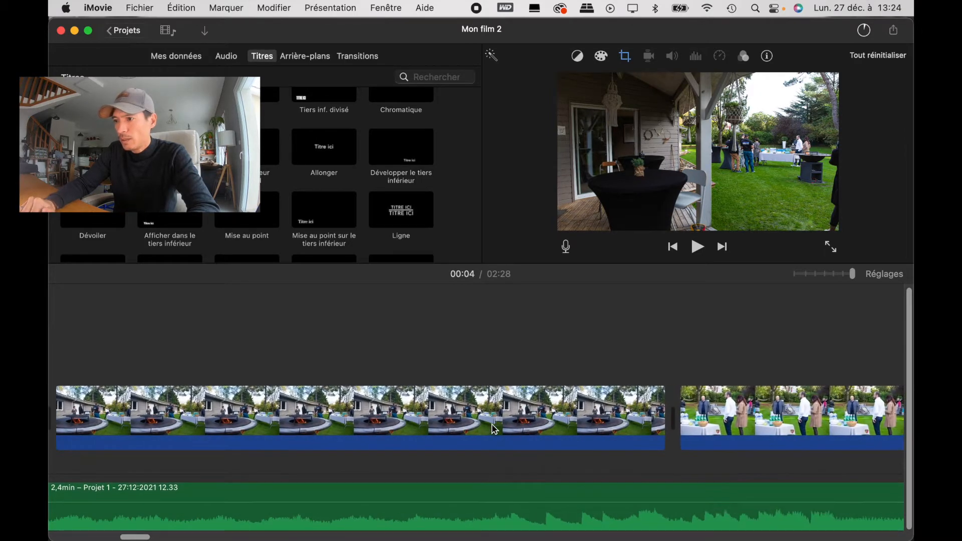
{"action": "key", "text": "space"}
{"action": "key", "text": "space"}
{"action": "left_click", "coordinate": [492, 373]}
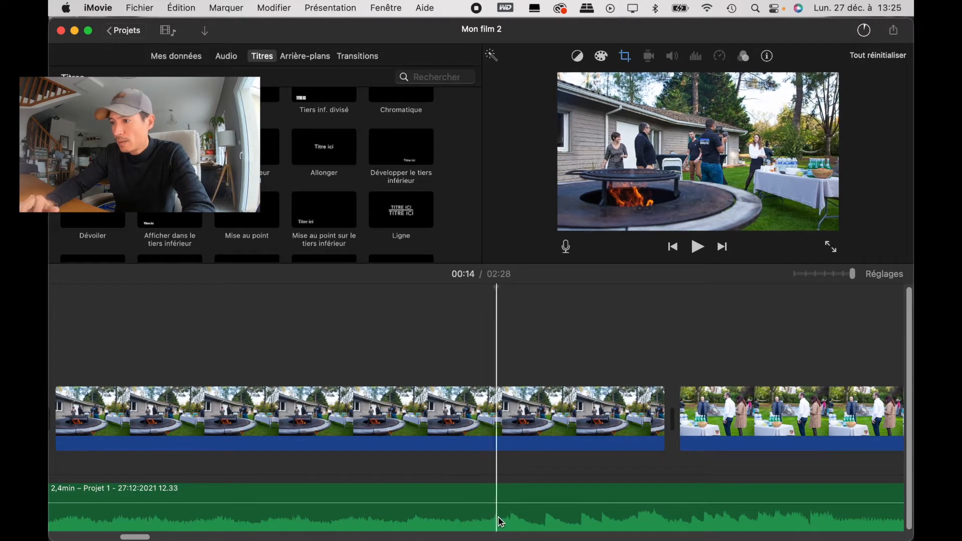
{"action": "key", "text": "space"}
{"action": "key", "text": "space"}
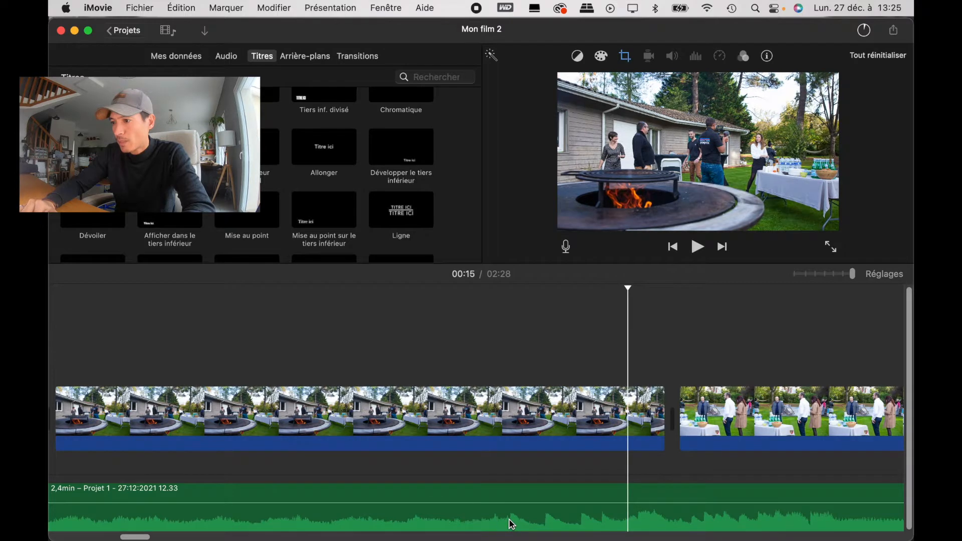
{"action": "left_click", "coordinate": [512, 527]}
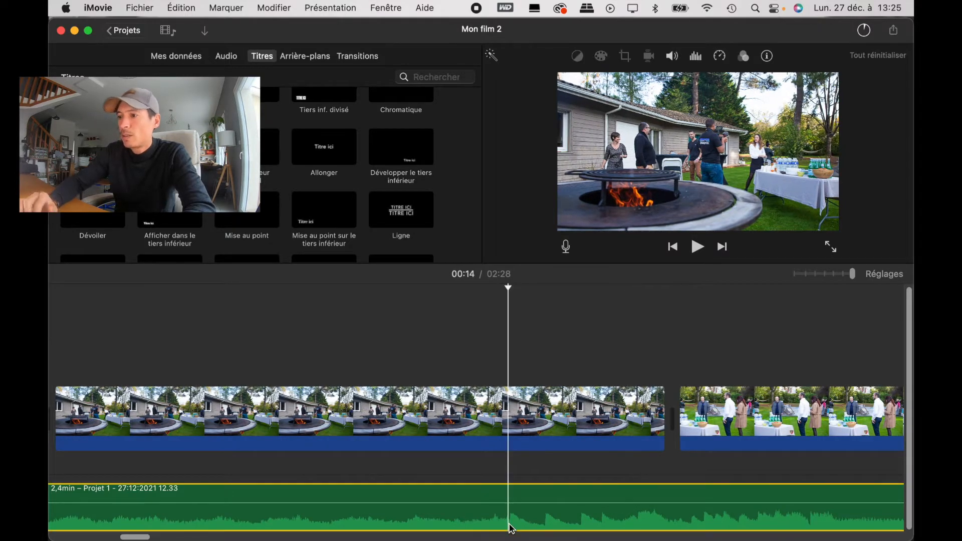
{"action": "key", "text": "super+b"}
{"action": "key", "text": "space"}
{"action": "key", "text": "space"}
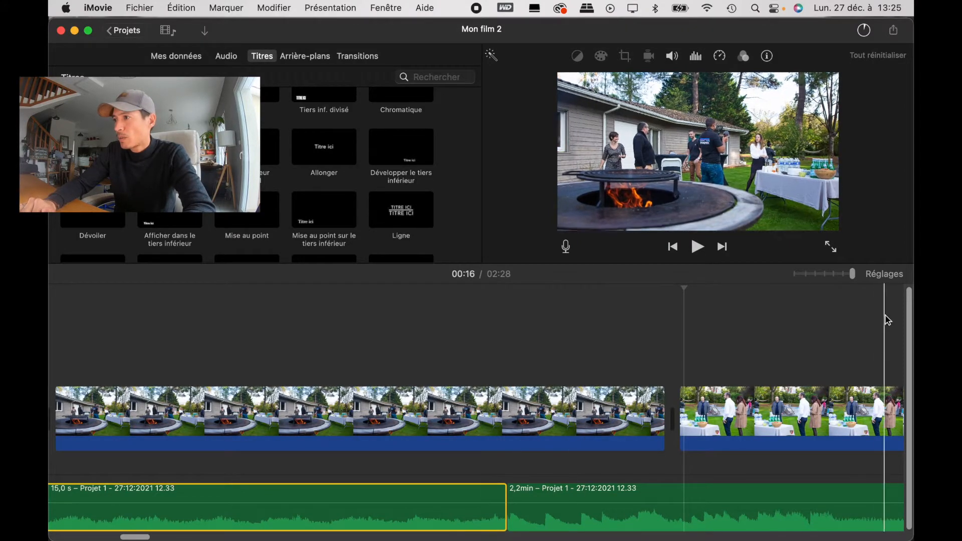
Step: Select the first six photos on the timeline and set their duration to 2 seconds each
{"action": "left_click_drag", "start_coordinate": [852, 273], "coordinate": [816, 277]}
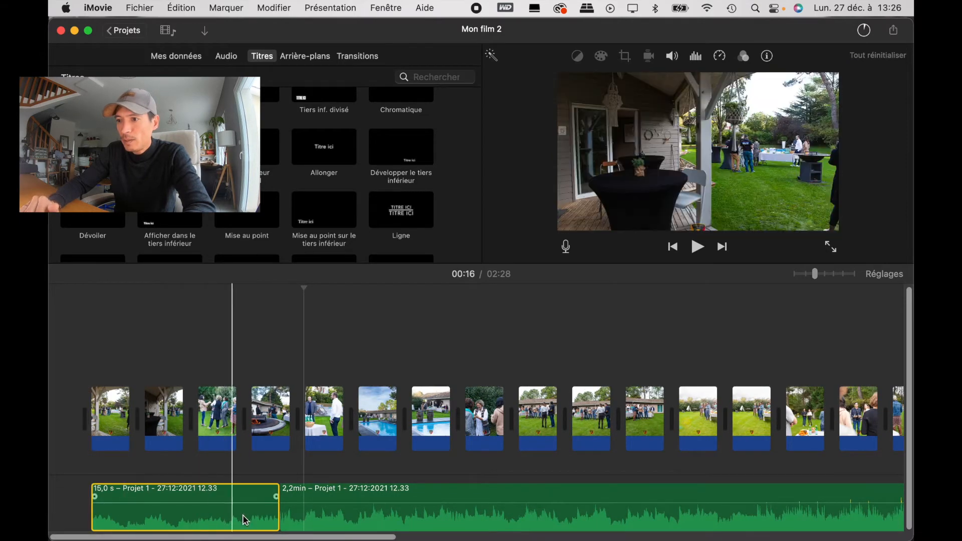
{"action": "left_click", "coordinate": [115, 417]}
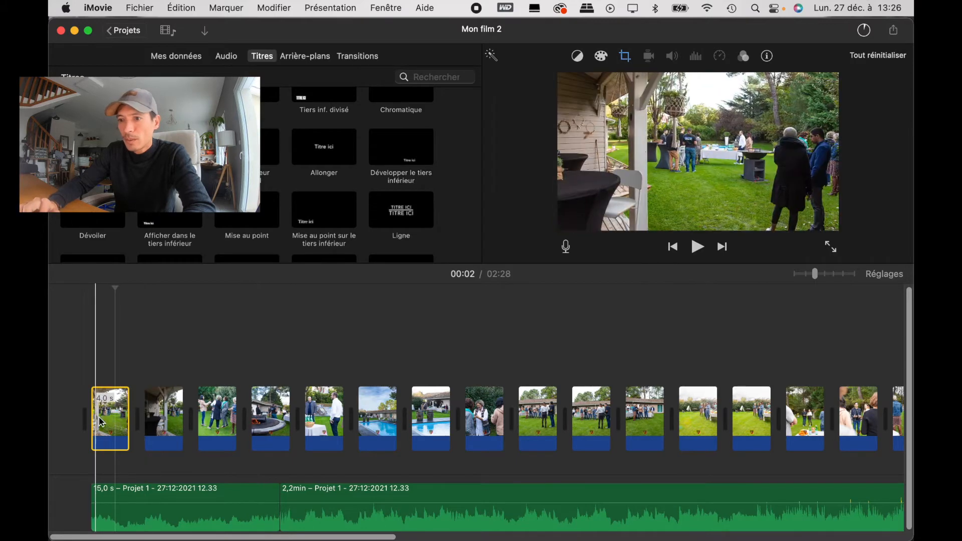
{"action": "left_click_drag", "start_coordinate": [114, 354], "coordinate": [261, 430]}
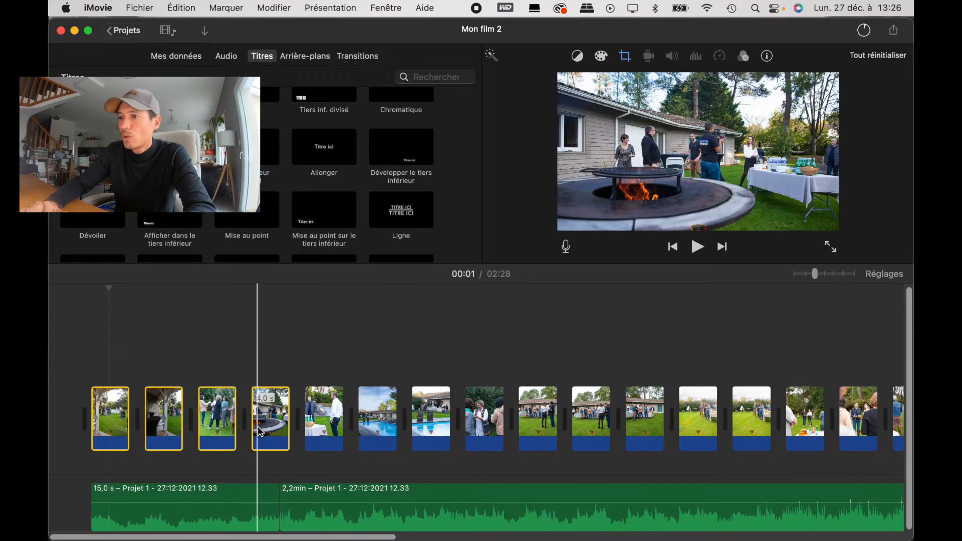
{"action": "left_click_drag", "start_coordinate": [116, 344], "coordinate": [391, 417]}
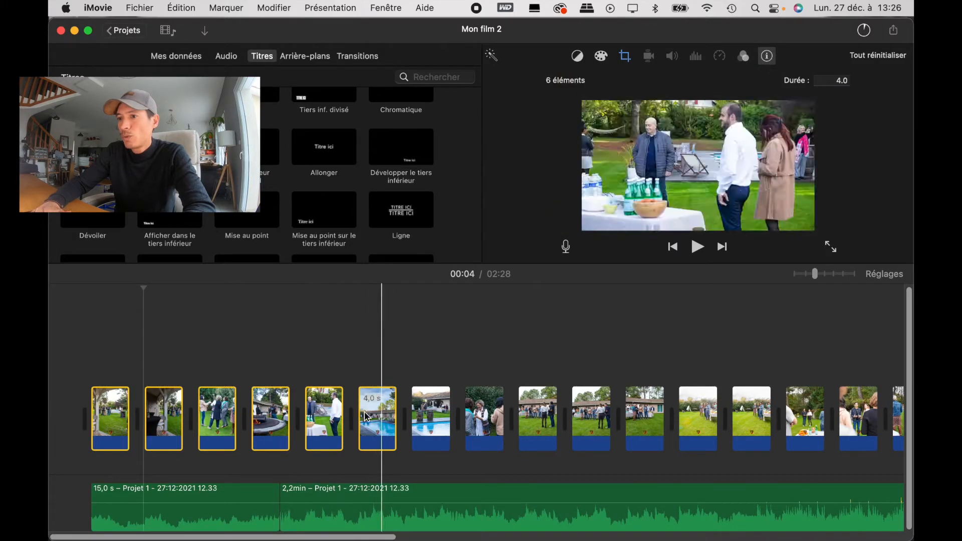
{"action": "left_click", "coordinate": [835, 82]}
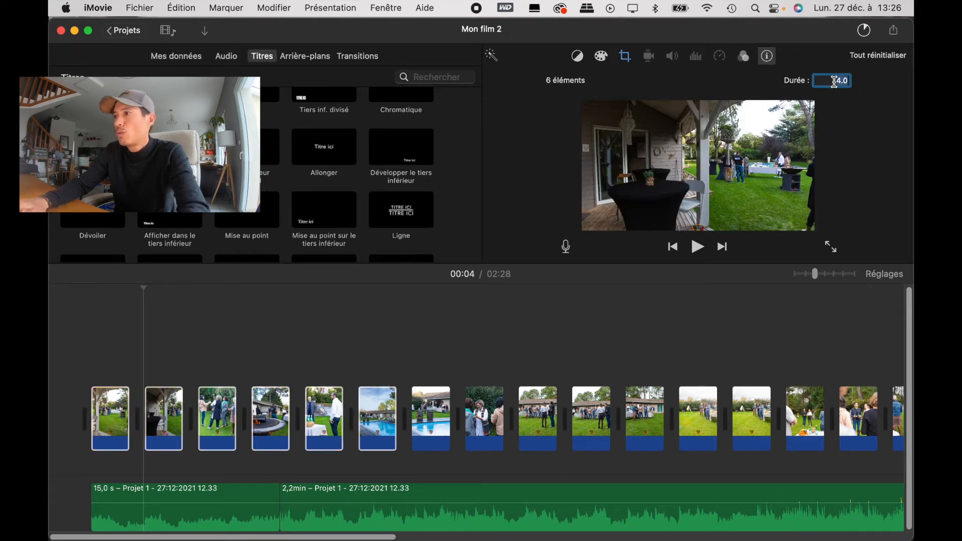
{"action": "type", "text": "2"}
{"action": "key", "text": "Return"}
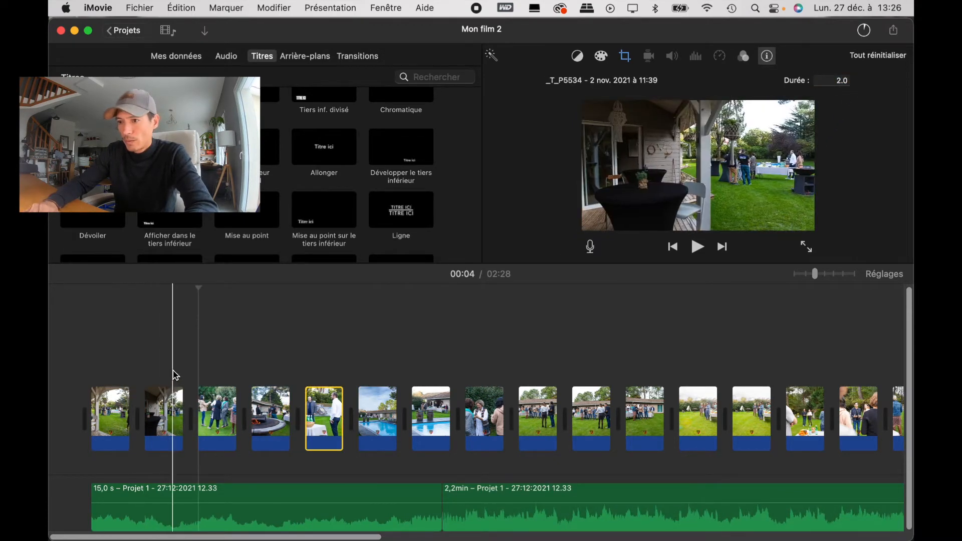
Step: Play the shortened photos to check their pace, and return to the beginning of the film
{"action": "key", "text": "space"}
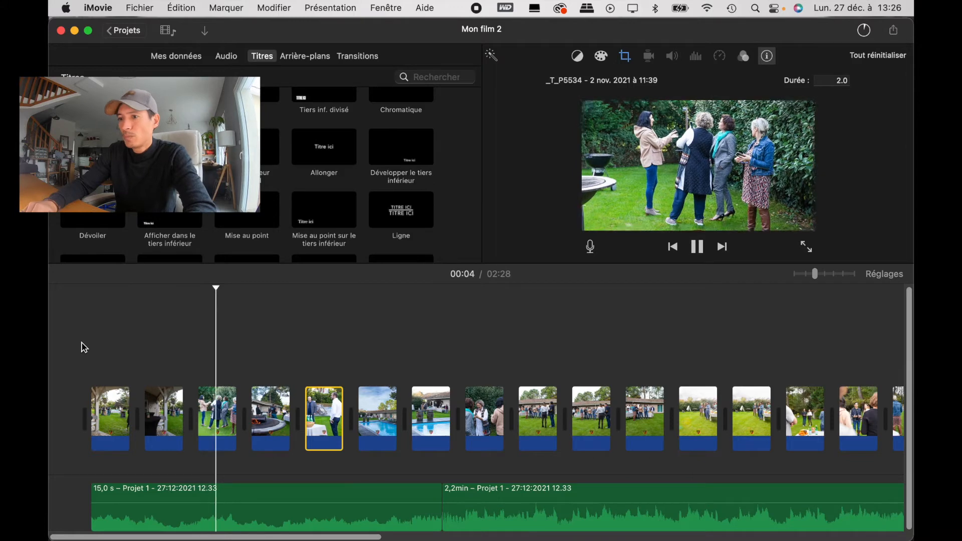
{"action": "key", "text": "space"}
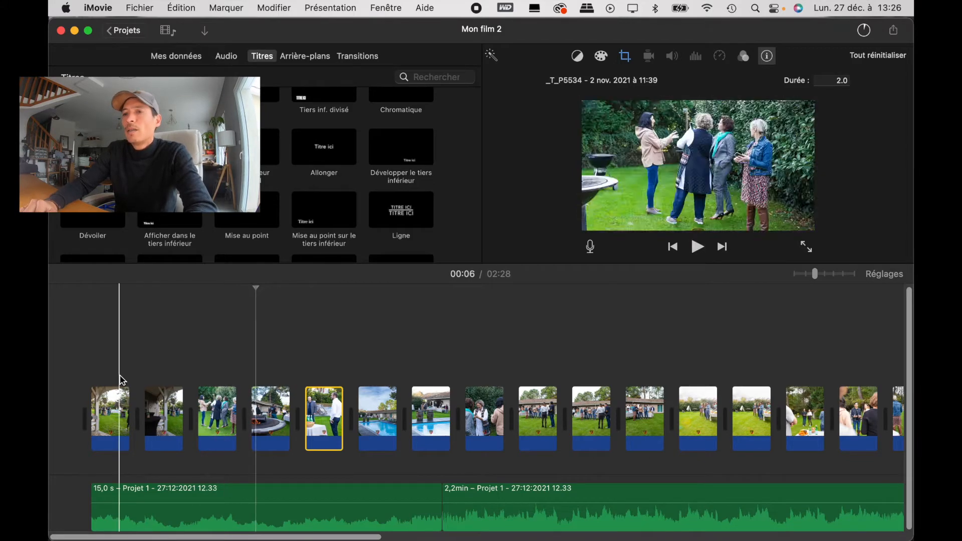
{"action": "left_click", "coordinate": [81, 357]}
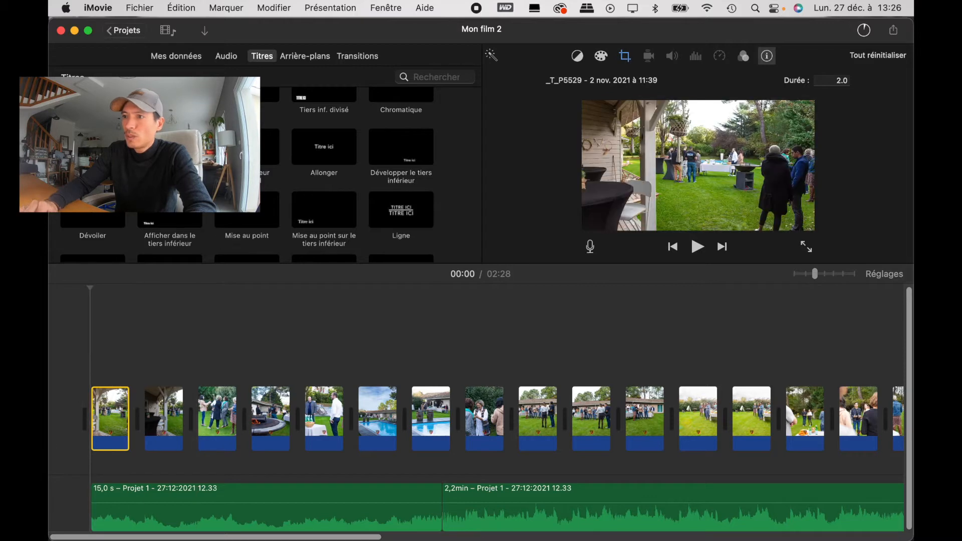
Step: Insert a Divisé title before the first photo and enter the photographer's name followed by PHOTOGRAPHIE as its text
{"action": "scroll", "coordinate": [381, 178], "scroll_direction": "up", "scroll_amount": 3}
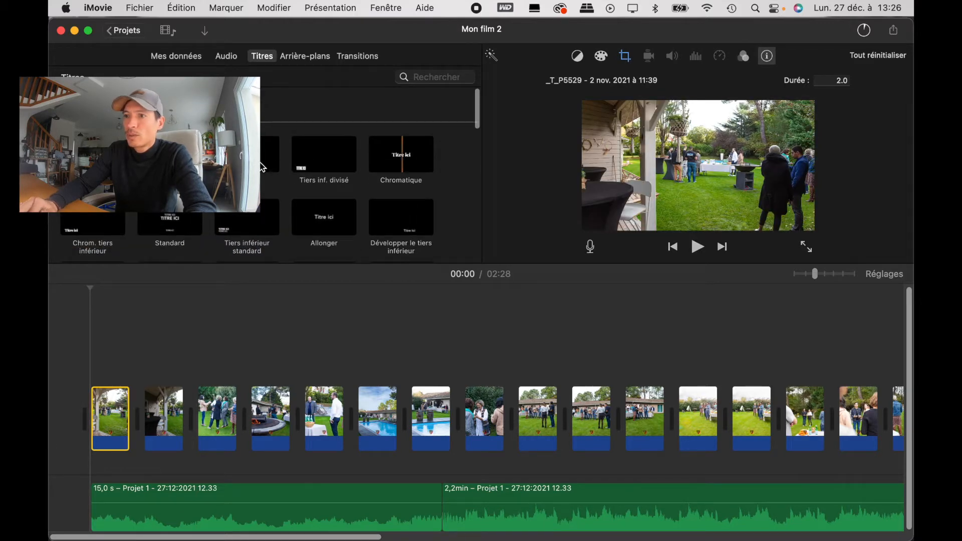
{"action": "left_click_drag", "start_coordinate": [271, 155], "coordinate": [74, 387]}
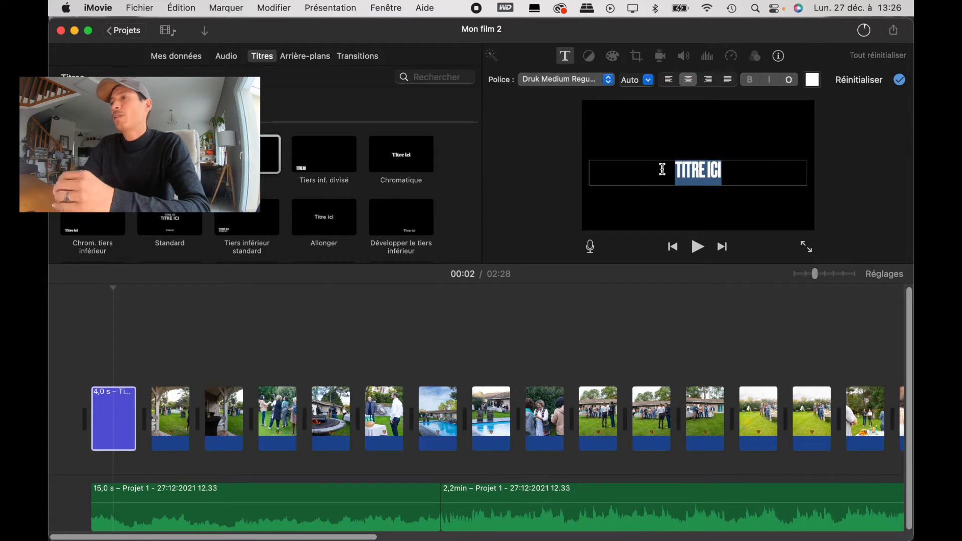
{"action": "type", "text": "FRA"}
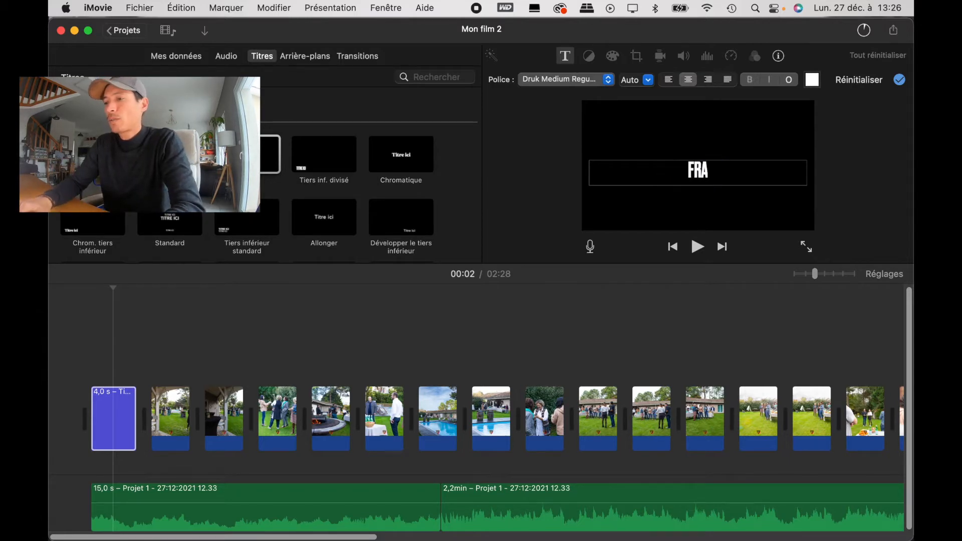
{"action": "type", "text": "NCK TORRALBA PHOTO"}
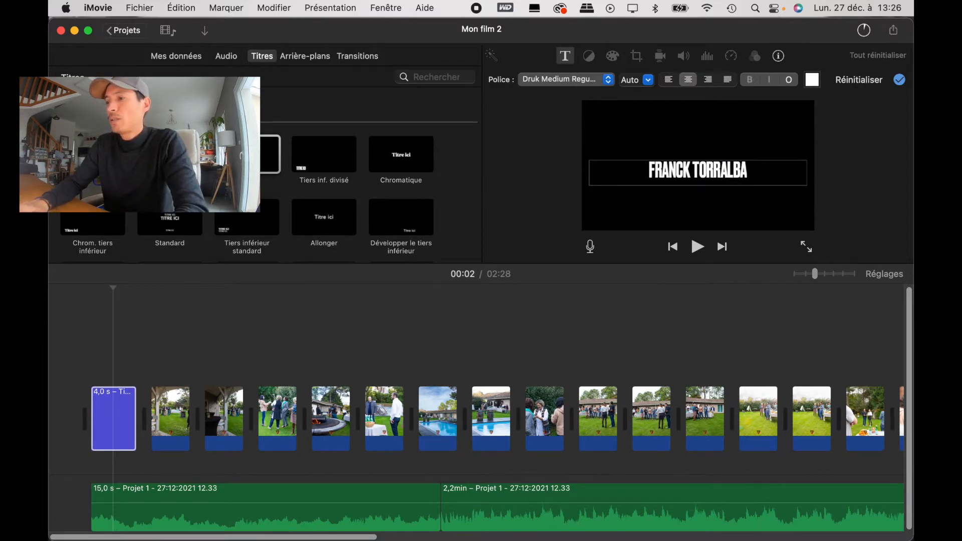
{"action": "type", "text": "GRAPHIE"}
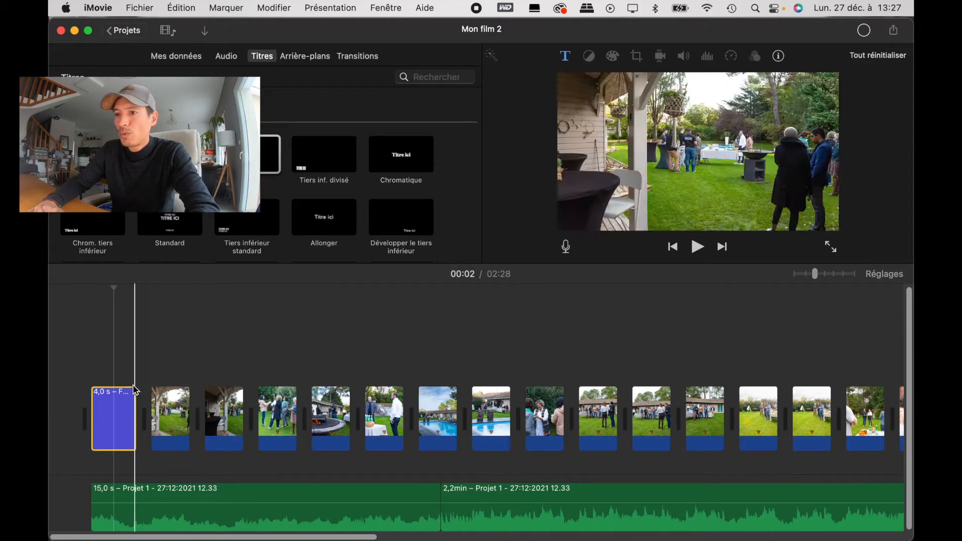
Step: Set the duration of the opening title to 2 seconds
{"action": "left_click", "coordinate": [778, 57]}
{"action": "left_click", "coordinate": [830, 77]}
{"action": "type", "text": "2"}
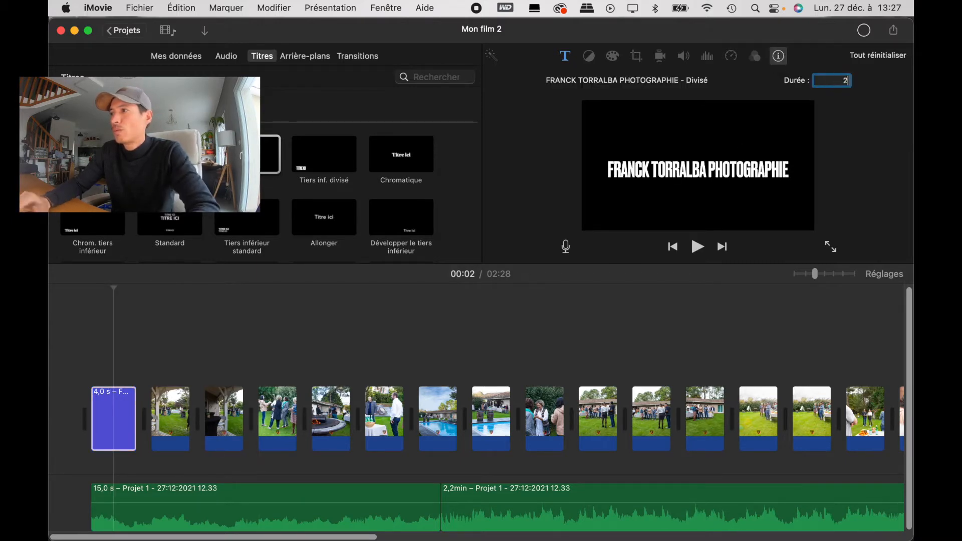
{"action": "key", "text": "Return"}
Step: Play the film from the beginning twice to check the shortened title and its passage to the first photo
{"action": "left_click", "coordinate": [80, 340]}
{"action": "key", "text": "space"}
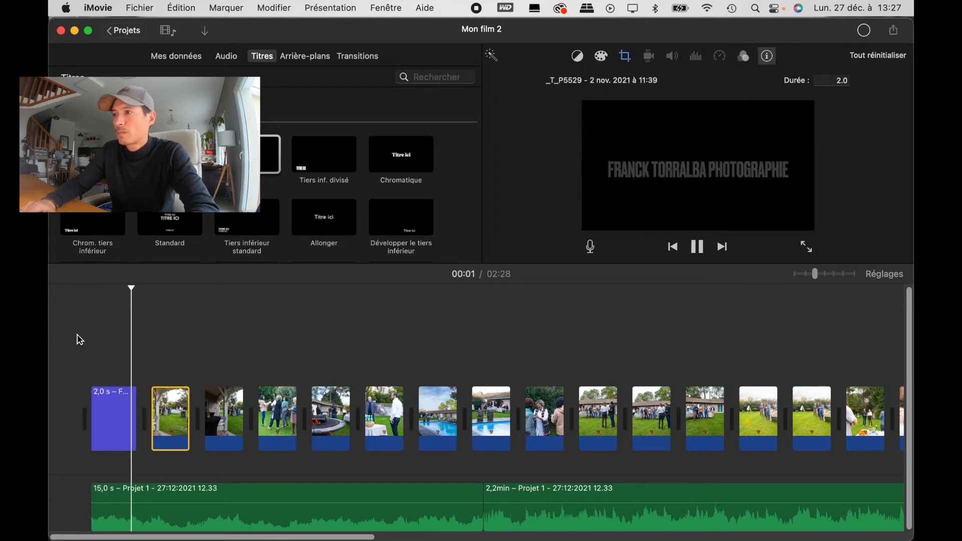
{"action": "key", "text": "space"}
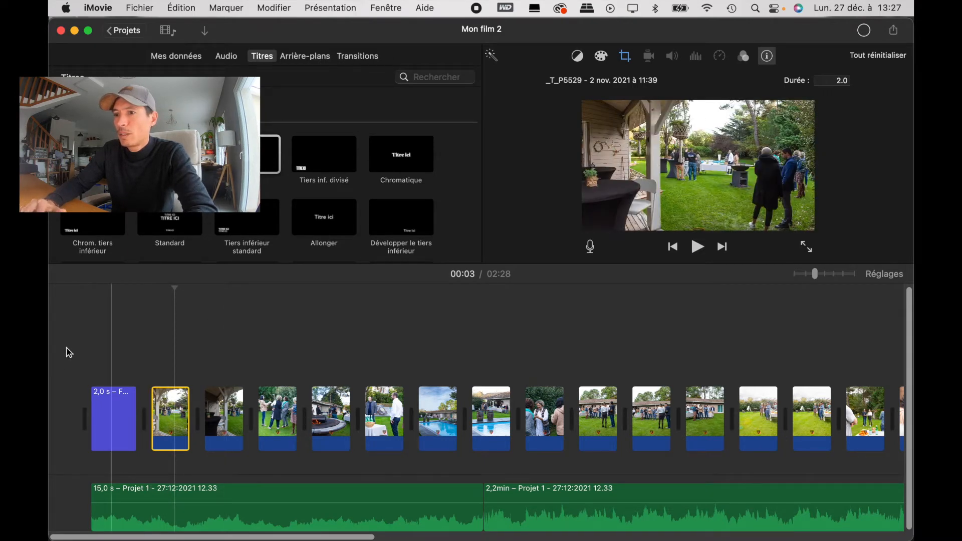
{"action": "key", "text": "backslash"}
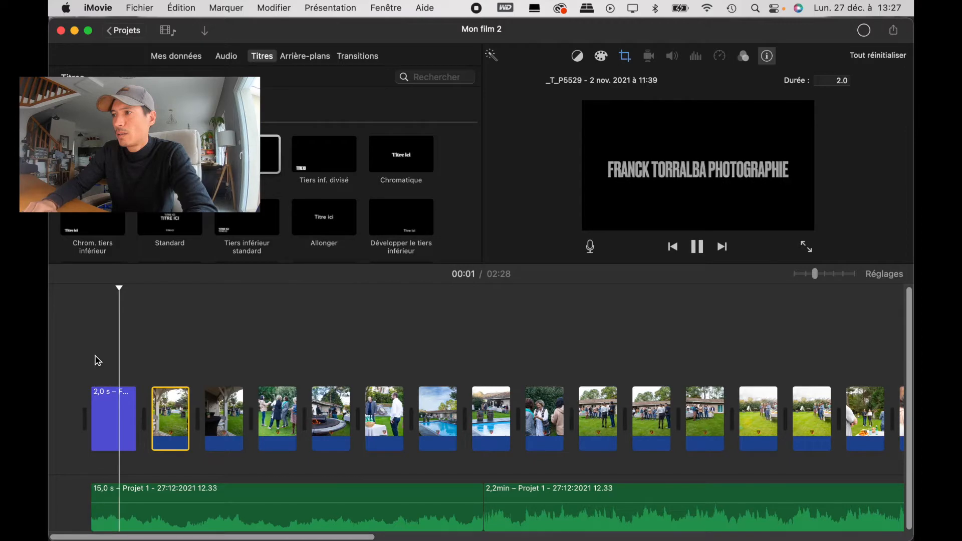
{"action": "key", "text": "space"}
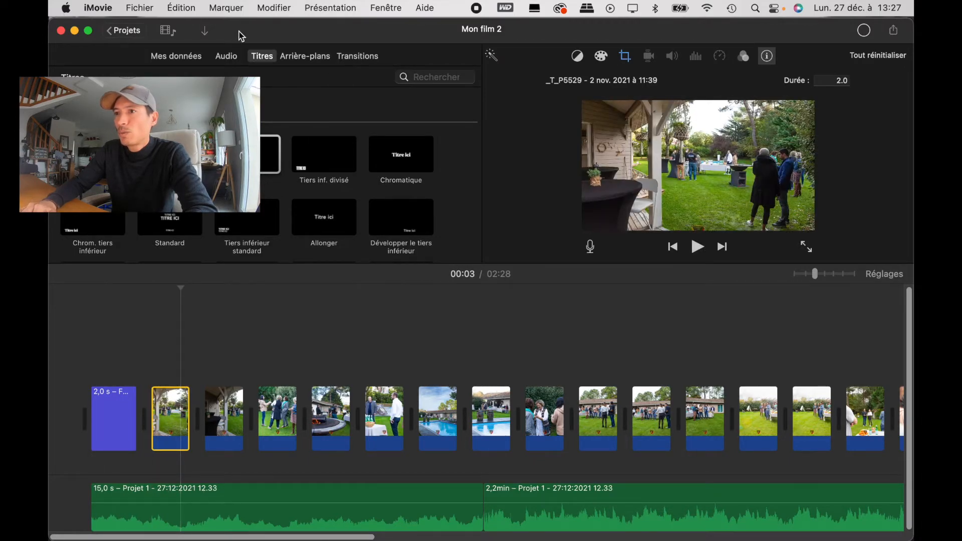
Step: Add a Fondu au noir transition between the title and the first photo, and play it from the beginning
{"action": "left_click", "coordinate": [359, 56]}
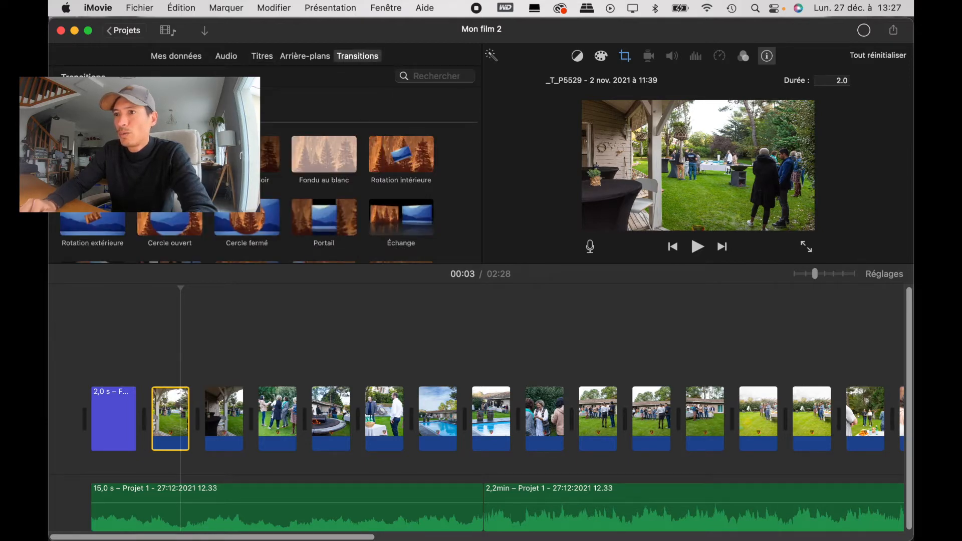
{"action": "left_click_drag", "start_coordinate": [247, 154], "coordinate": [155, 411]}
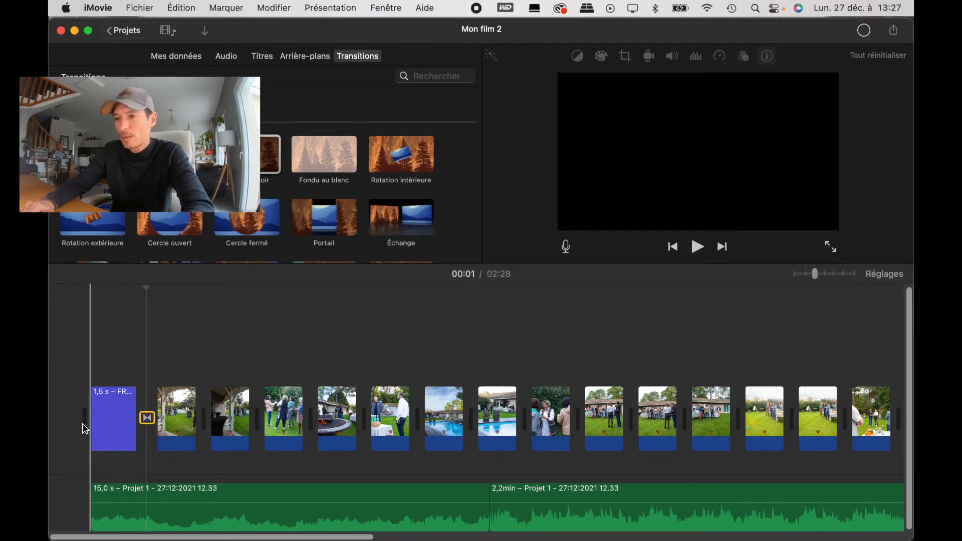
{"action": "key", "text": "space"}
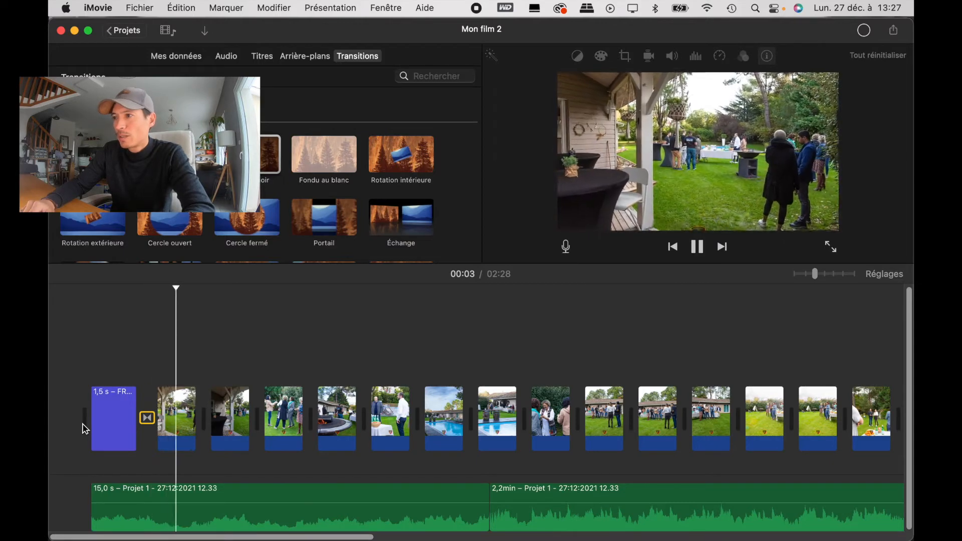
{"action": "key", "text": "space"}
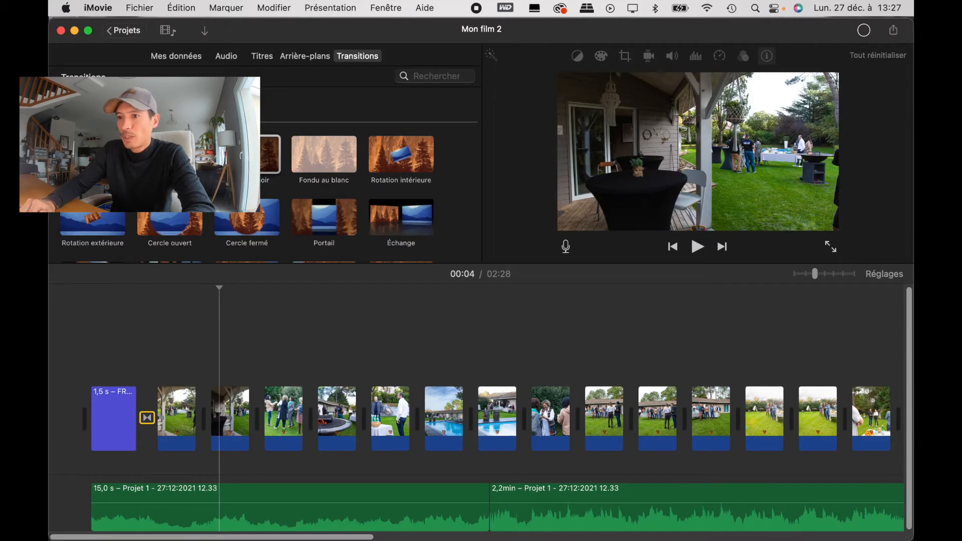
Step: Add Fondu au noir transitions between each of the first six photos, playing the film partway to check the effect
{"action": "left_click_drag", "start_coordinate": [257, 155], "coordinate": [199, 425]}
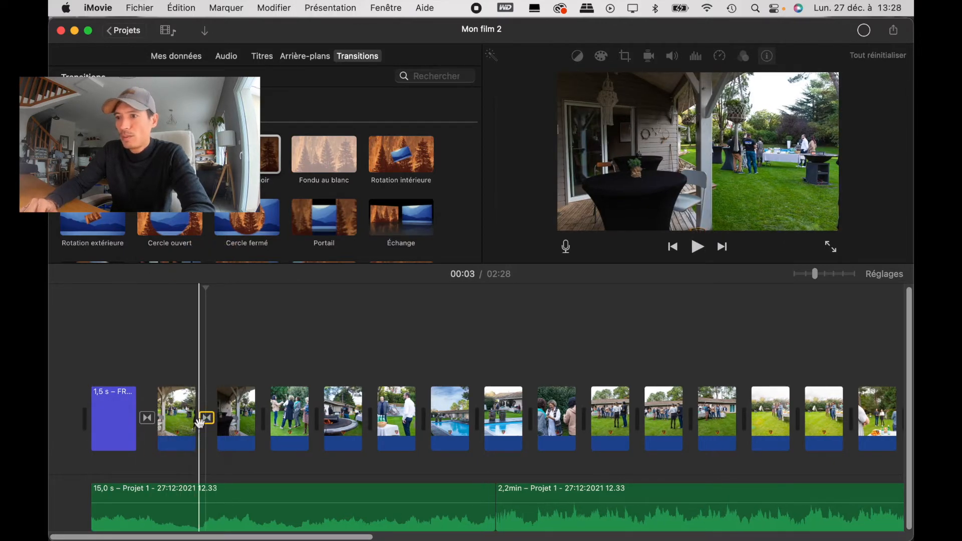
{"action": "left_click_drag", "start_coordinate": [258, 155], "coordinate": [267, 424]}
{"action": "left_click_drag", "start_coordinate": [260, 156], "coordinate": [323, 419]}
{"action": "left_click_drag", "start_coordinate": [266, 155], "coordinate": [379, 435]}
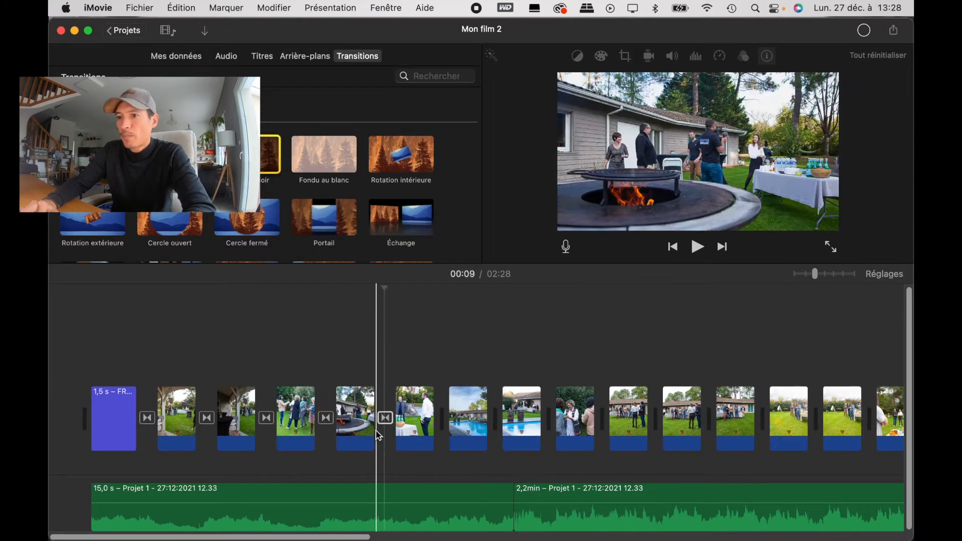
{"action": "key", "text": "space"}
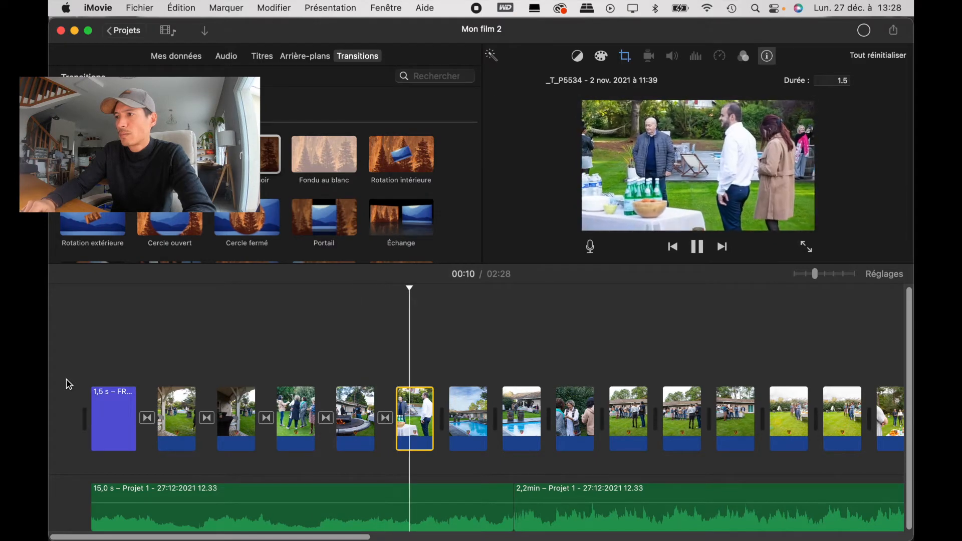
{"action": "key", "text": "space"}
{"action": "left_click_drag", "start_coordinate": [259, 161], "coordinate": [449, 430]}
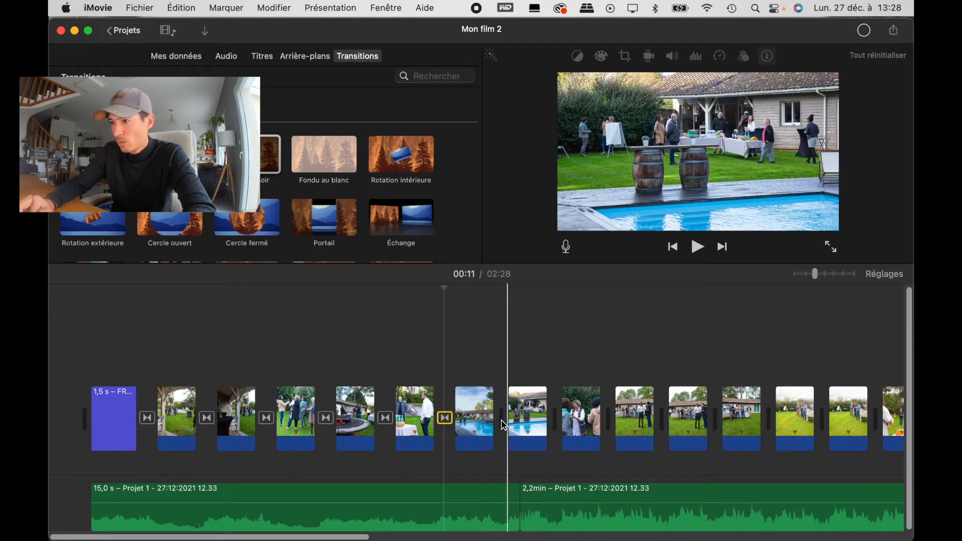
Step: Lengthen the sixth photo, the wide pool view, to 7.9 seconds so it extends past the music cut
{"action": "left_click", "coordinate": [489, 427]}
{"action": "left_click_drag", "start_coordinate": [490, 427], "coordinate": [539, 429]}
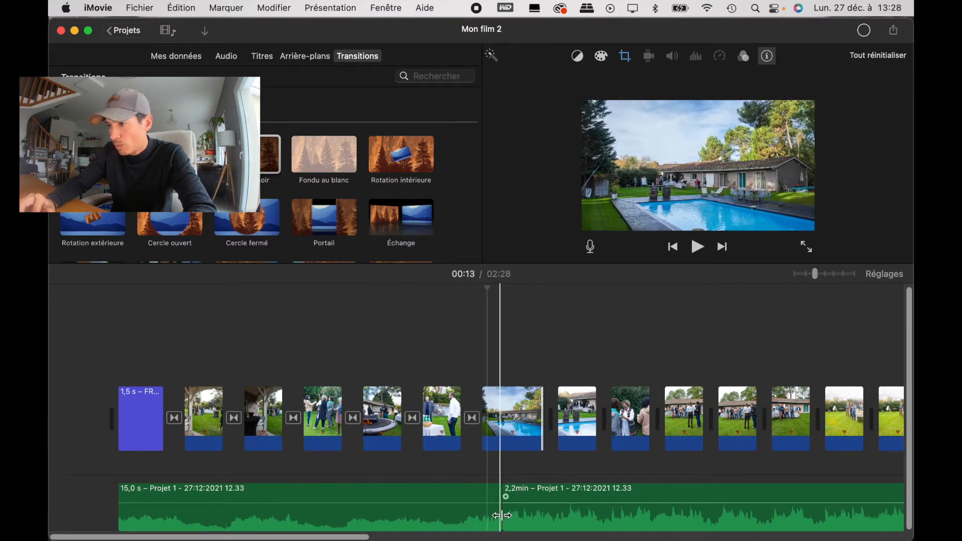
{"action": "left_click", "coordinate": [505, 433]}
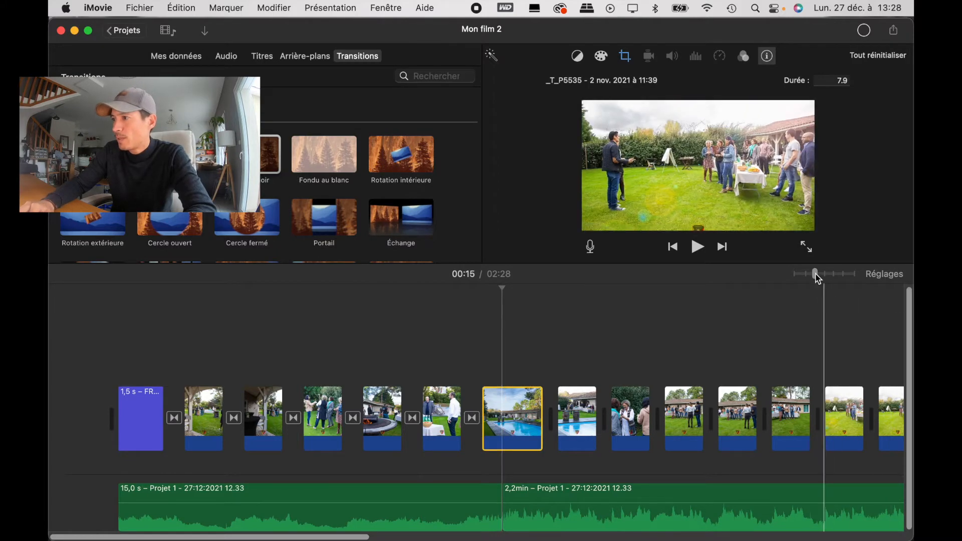
Step: Split the lengthened pool photo at the music cut and delete the excess part after it
{"action": "left_click_drag", "start_coordinate": [816, 274], "coordinate": [858, 277]}
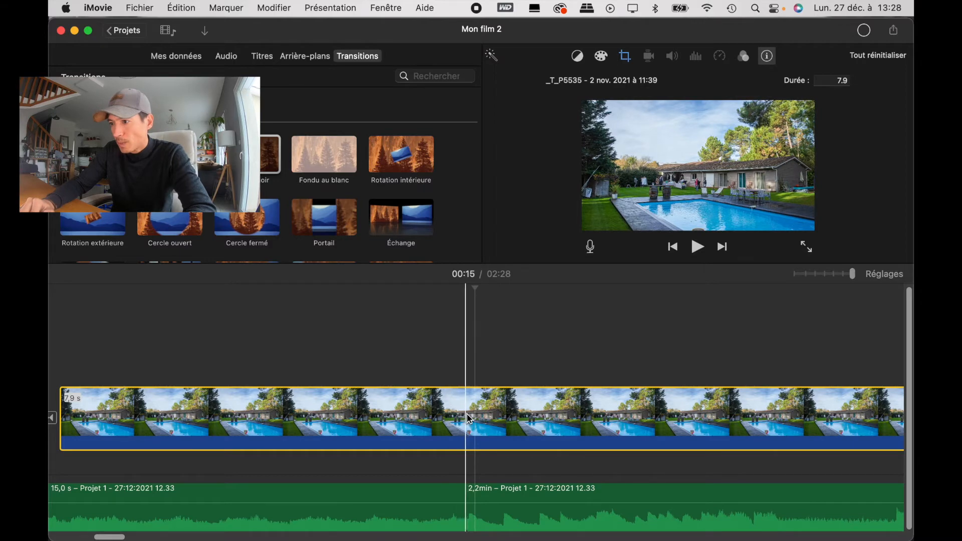
{"action": "key", "text": "super+b"}
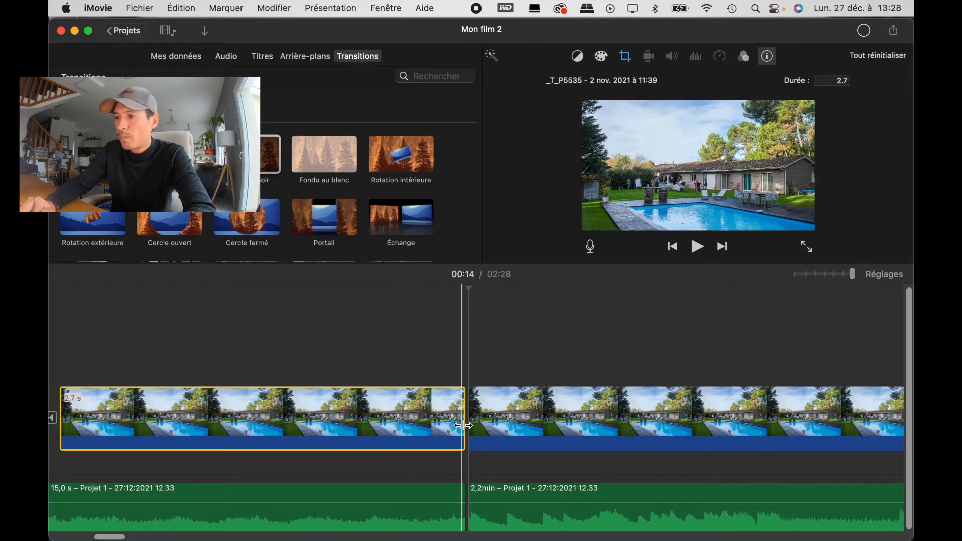
{"action": "right_click", "coordinate": [430, 412]}
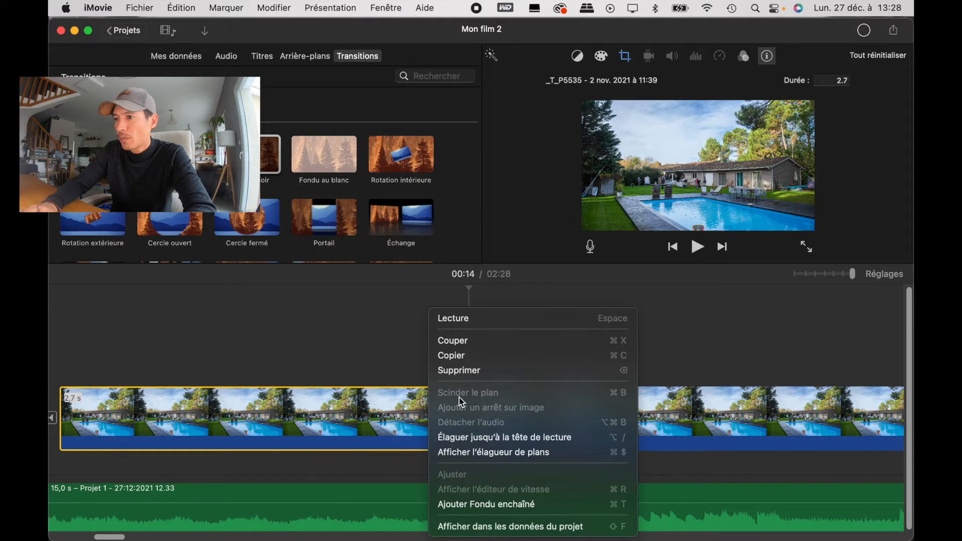
{"action": "left_click", "coordinate": [356, 427]}
{"action": "left_click", "coordinate": [512, 418]}
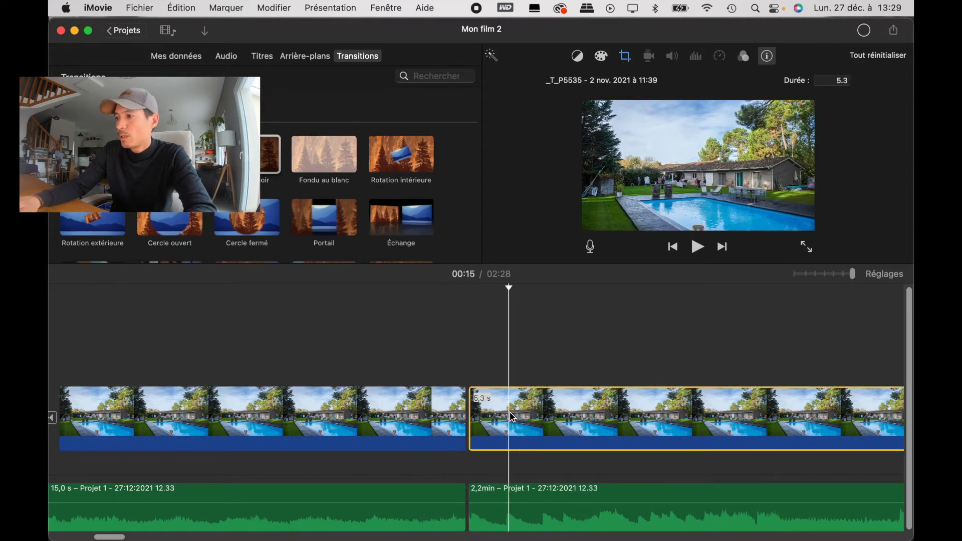
{"action": "key", "text": "Delete"}
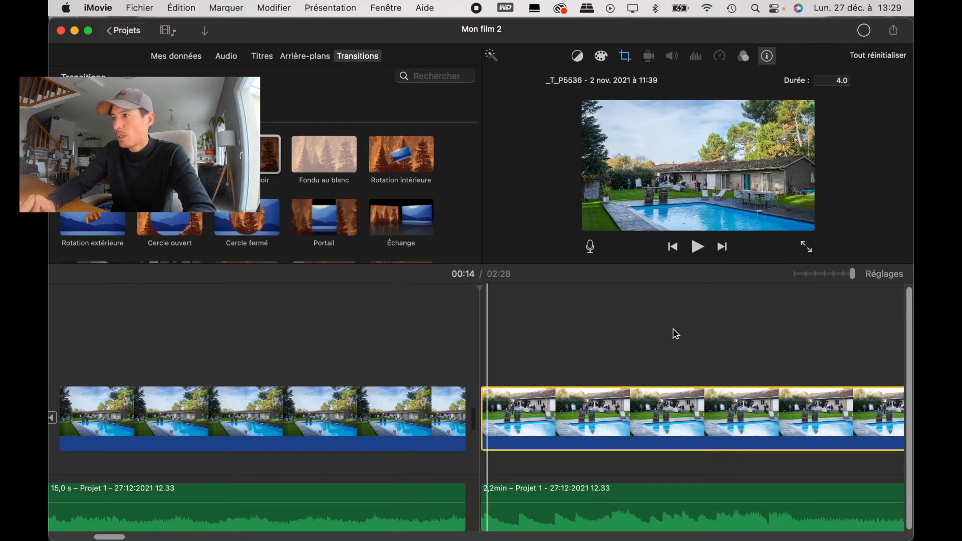
Step: Play up to the music cut and examine how the photo change lines up with the start of the second audio segment
{"action": "scroll", "coordinate": [411, 338], "scroll_direction": "left", "scroll_amount": 2}
{"action": "key", "text": "space"}
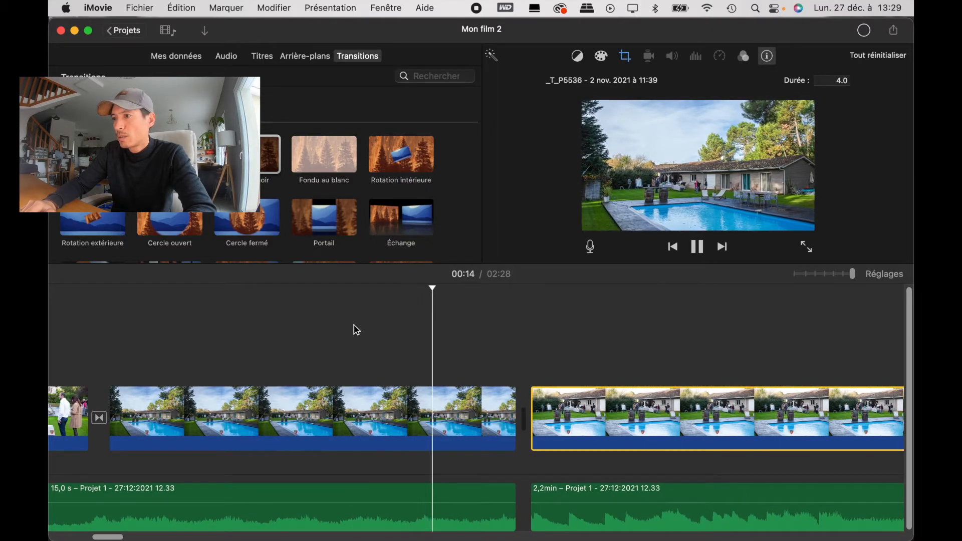
{"action": "key", "text": "space"}
{"action": "scroll", "coordinate": [533, 406], "scroll_direction": "right", "scroll_amount": 5}
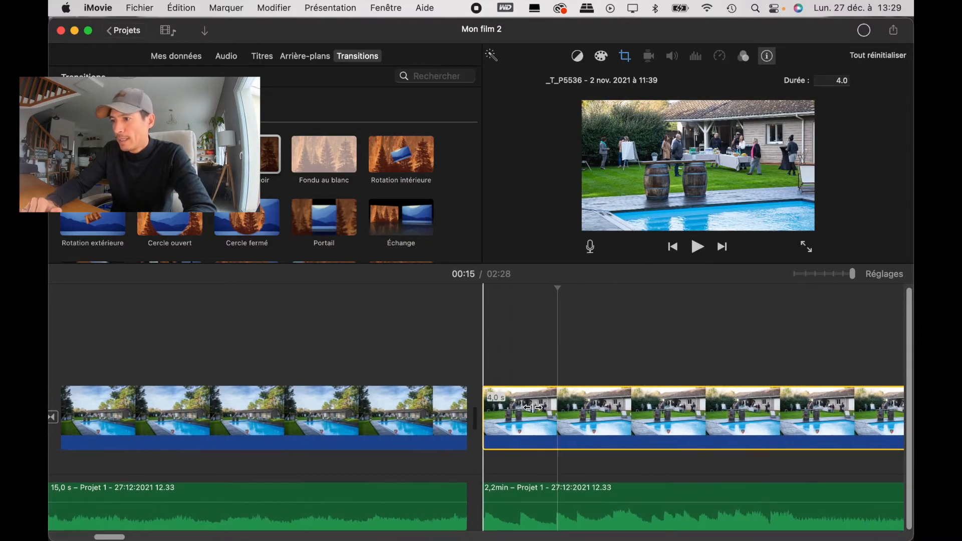
{"action": "scroll", "coordinate": [533, 411], "scroll_direction": "right", "scroll_amount": 1}
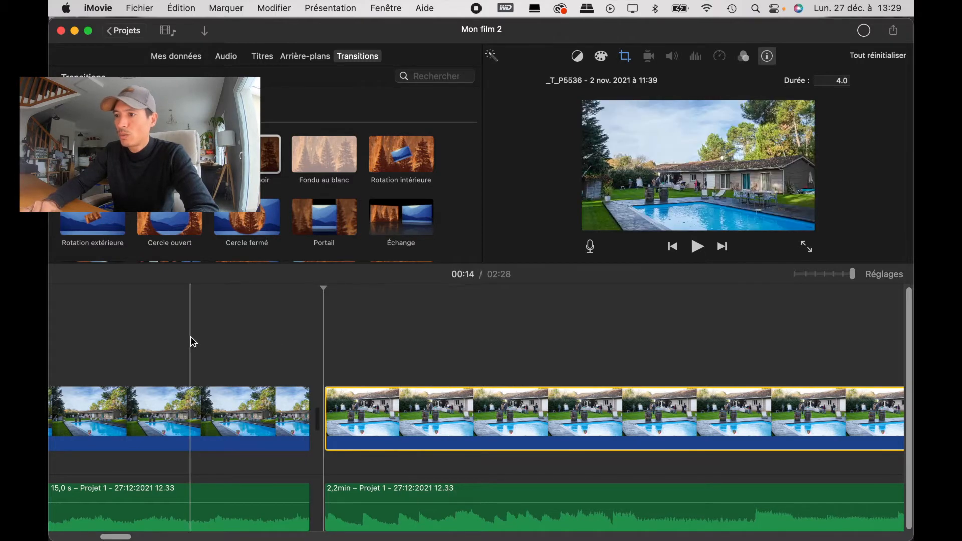
{"action": "scroll", "coordinate": [191, 339], "scroll_direction": "left", "scroll_amount": 2}
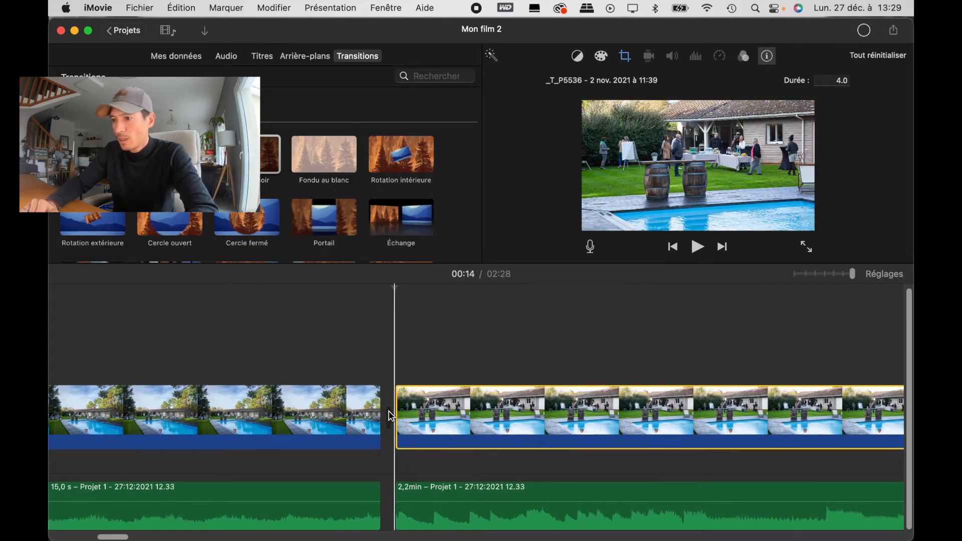
{"action": "scroll", "coordinate": [404, 464], "scroll_direction": "right", "scroll_amount": 2}
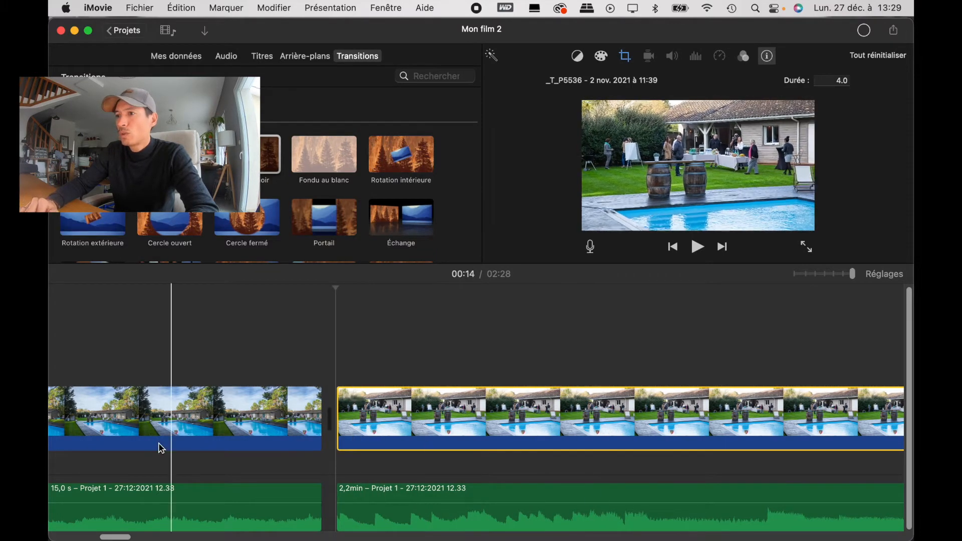
{"action": "scroll", "coordinate": [550, 417], "scroll_direction": "right", "scroll_amount": 5}
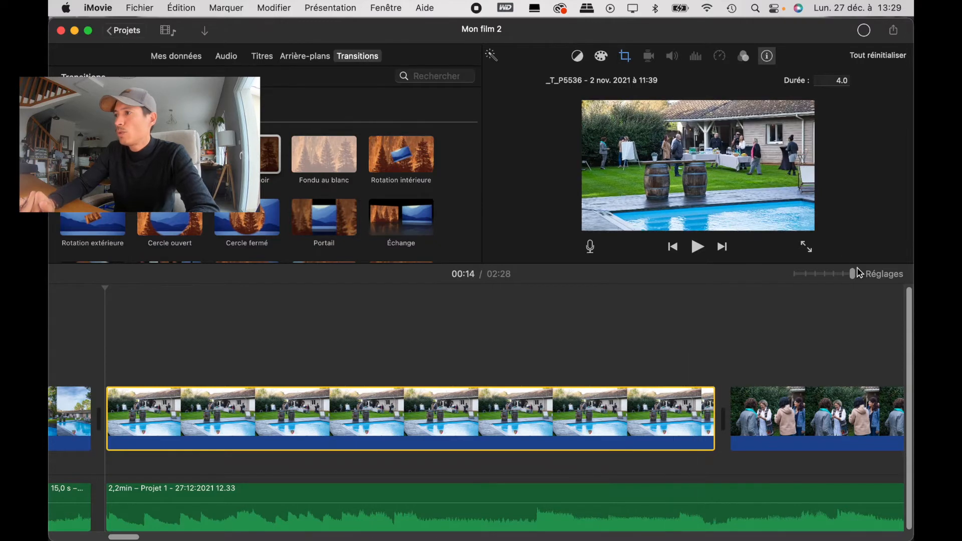
Step: Select all photos from the seventh to the end and set their crop style to Recadrer pour remplir
{"action": "left_click_drag", "start_coordinate": [854, 277], "coordinate": [741, 279]}
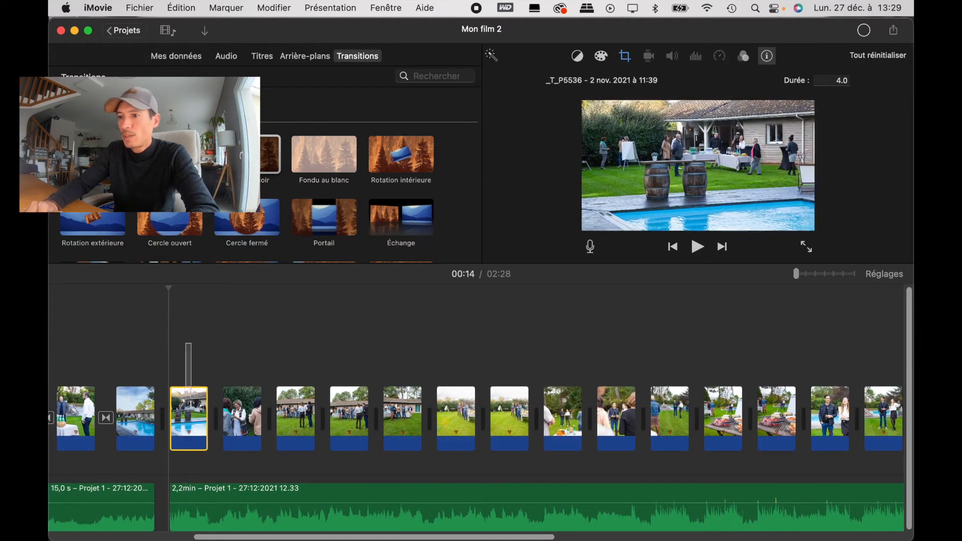
{"action": "left_click_drag", "start_coordinate": [193, 430], "coordinate": [688, 433]}
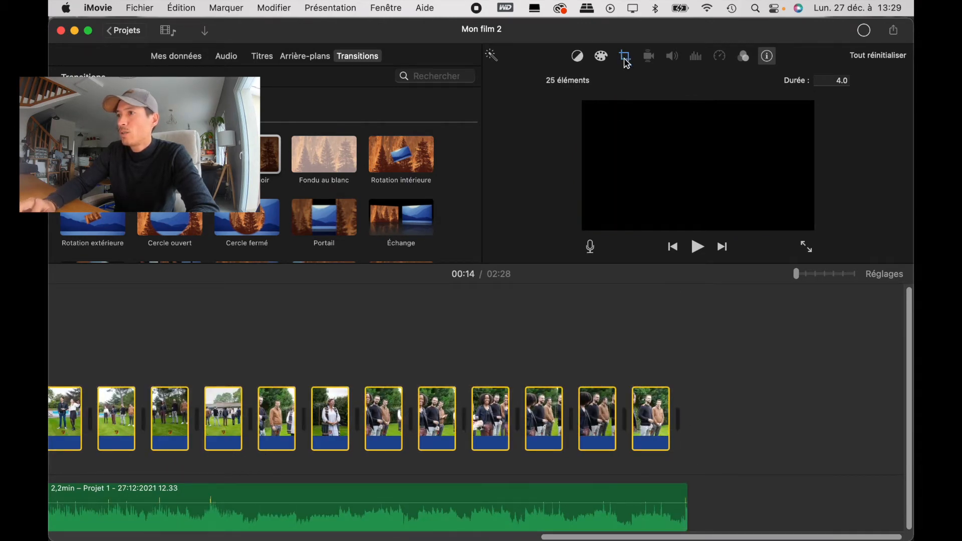
{"action": "left_click", "coordinate": [626, 57]}
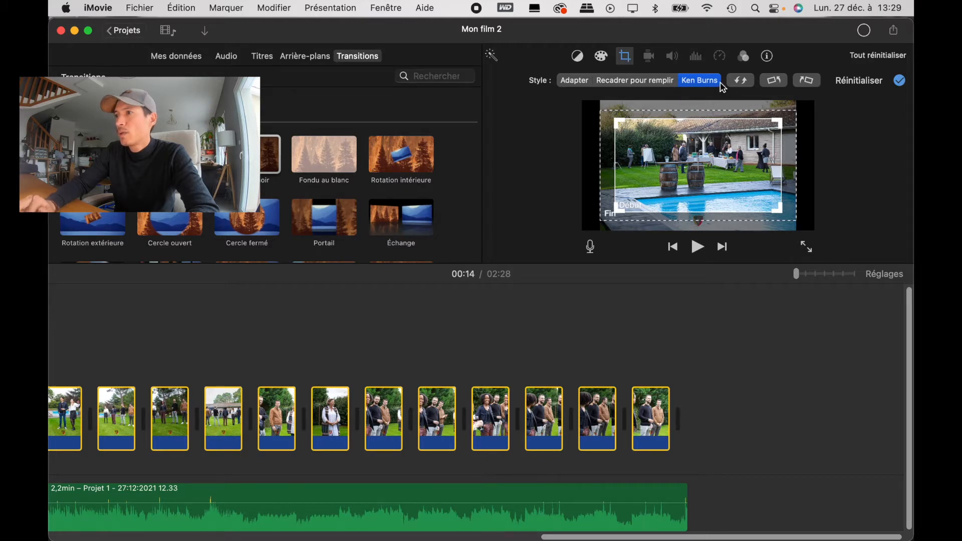
{"action": "left_click", "coordinate": [628, 83]}
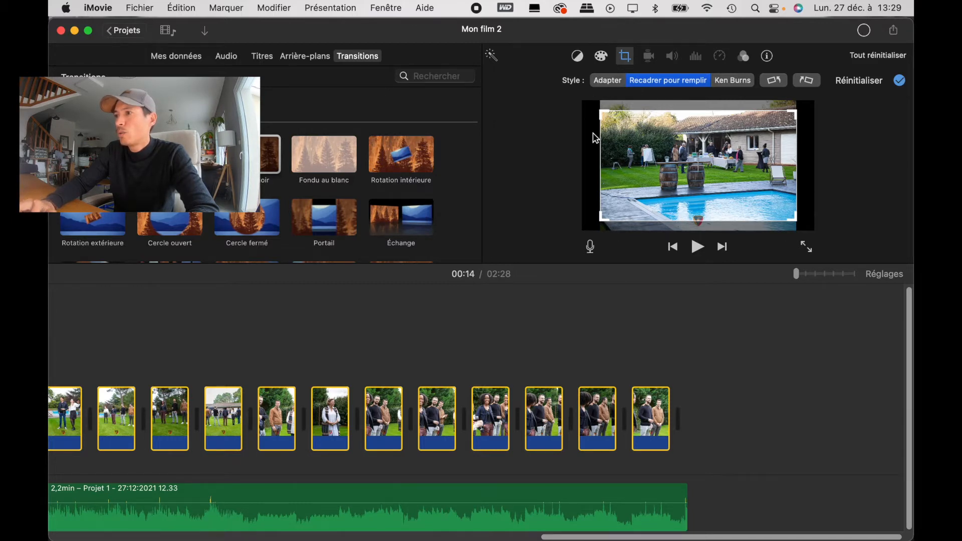
{"action": "scroll", "coordinate": [413, 348], "scroll_direction": "left", "scroll_amount": 10}
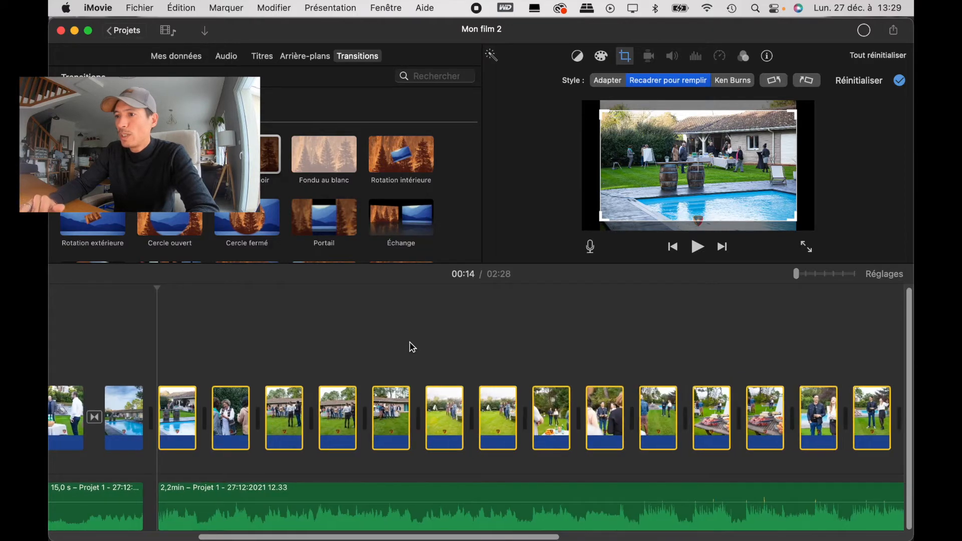
Step: Play the film from the start of the second audio segment to hear the new rhythm
{"action": "left_click", "coordinate": [350, 348]}
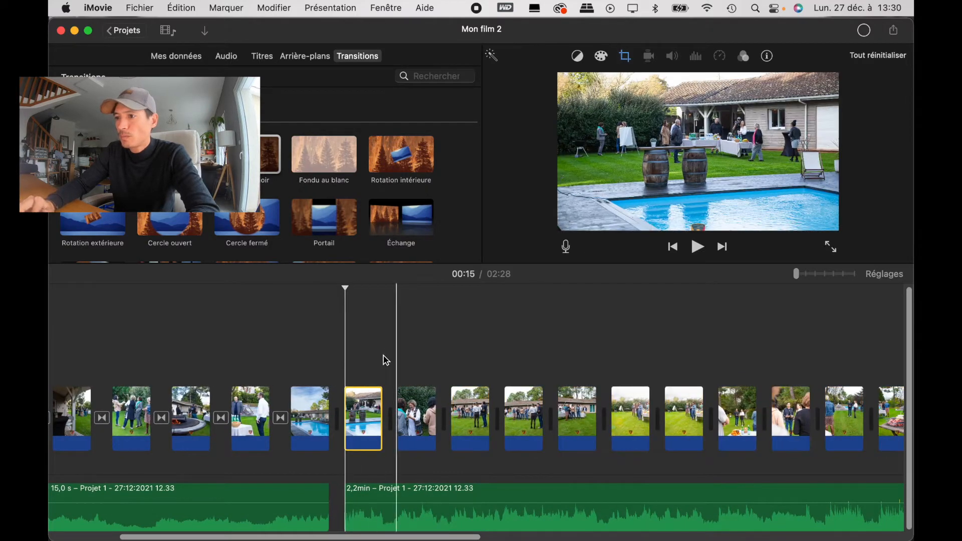
{"action": "key", "text": "space"}
{"action": "key", "text": "space"}
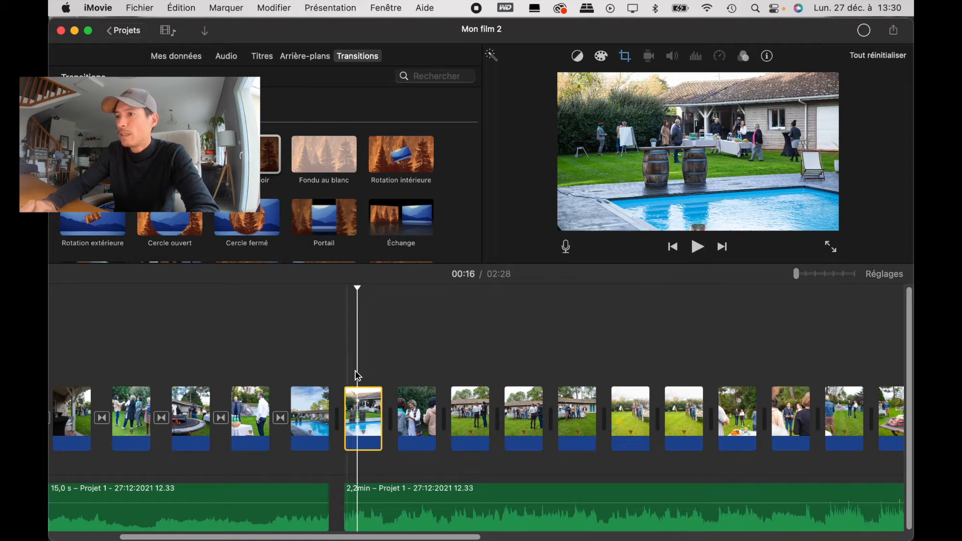
Step: Split the photo of the barrels by the pool just after the second audio segment starts and delete its remainder
{"action": "left_click_drag", "start_coordinate": [797, 274], "coordinate": [873, 281]}
{"action": "scroll", "coordinate": [384, 416], "scroll_direction": "left", "scroll_amount": 5}
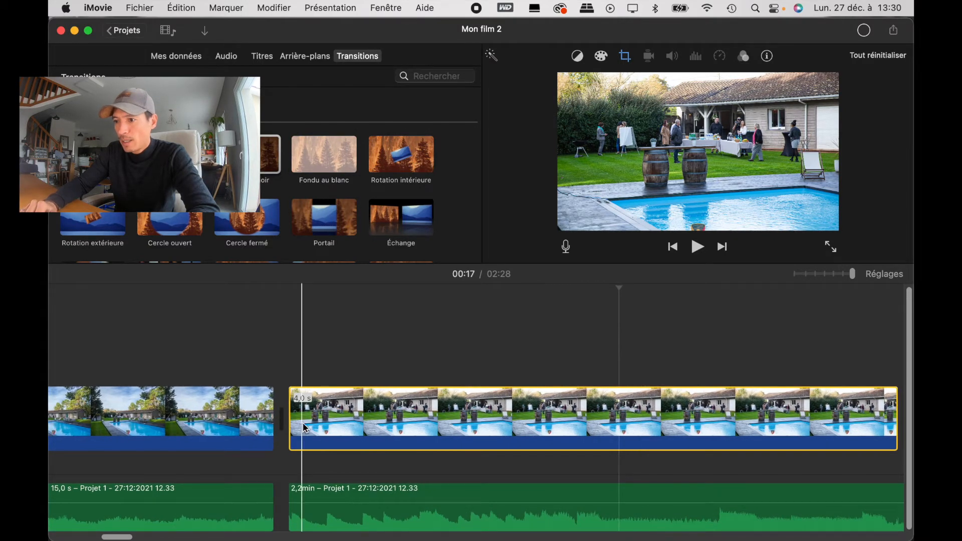
{"action": "left_click", "coordinate": [329, 414]}
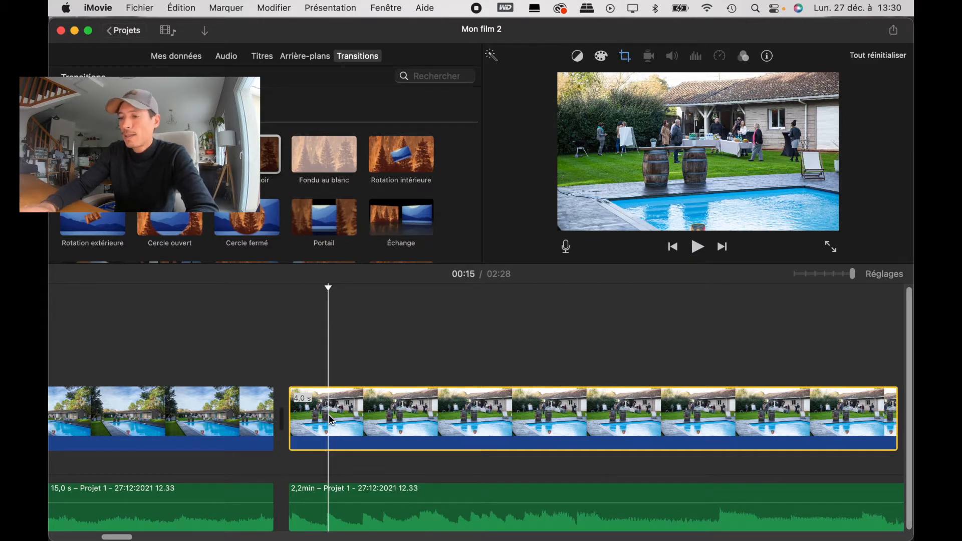
{"action": "key", "text": "super+b"}
{"action": "left_click", "coordinate": [398, 410]}
{"action": "key", "text": "Delete"}
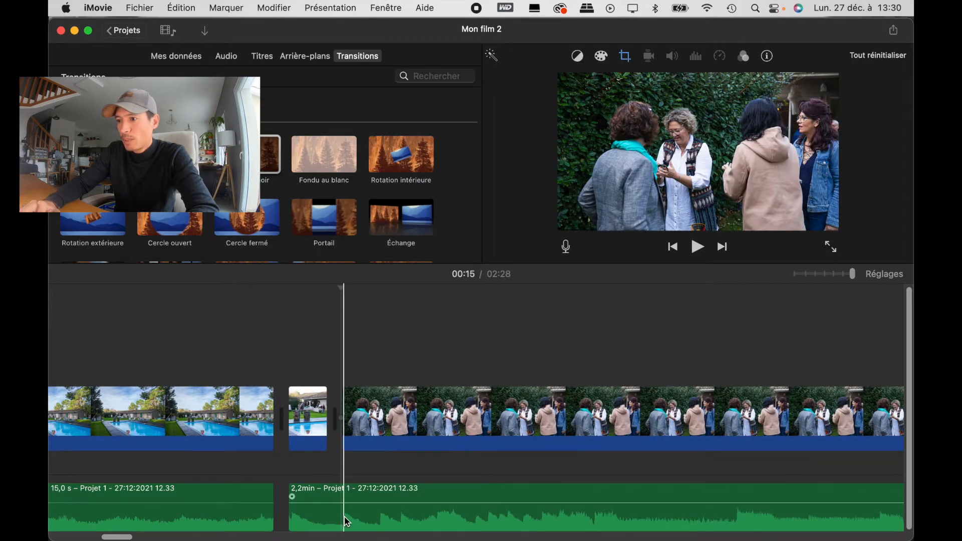
Step: Split the photo of the women by the hedge shortly after its start and delete the long remaining part
{"action": "left_click", "coordinate": [385, 424]}
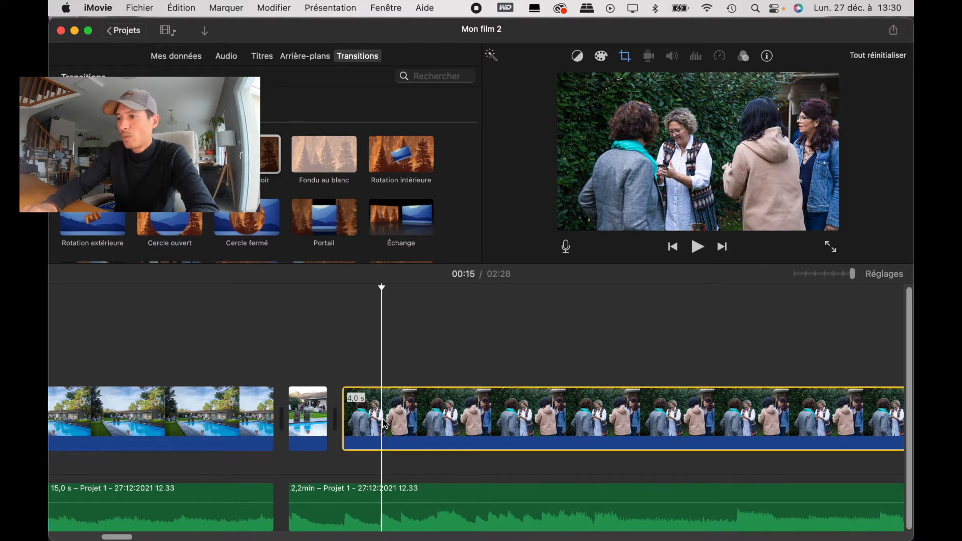
{"action": "key", "text": "super+b"}
{"action": "left_click", "coordinate": [448, 420]}
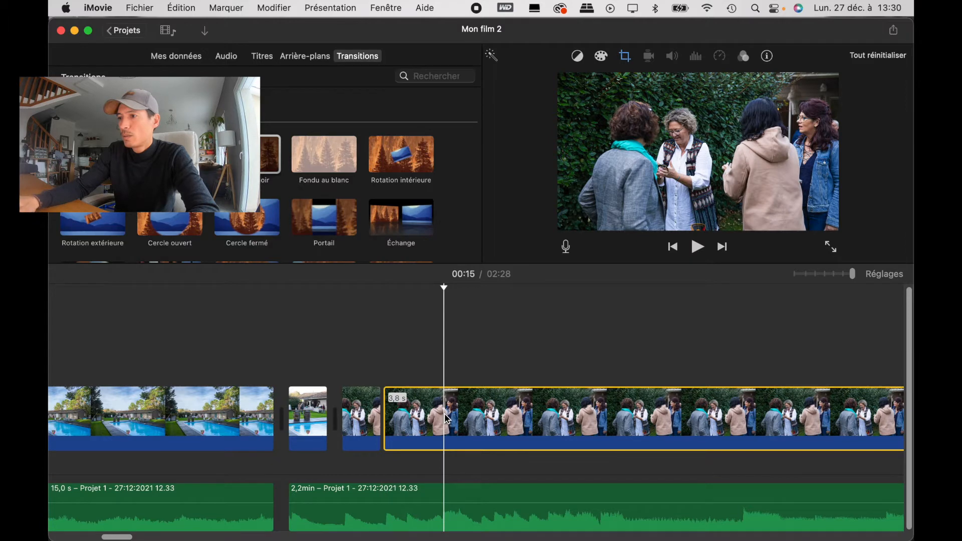
{"action": "key", "text": "Delete"}
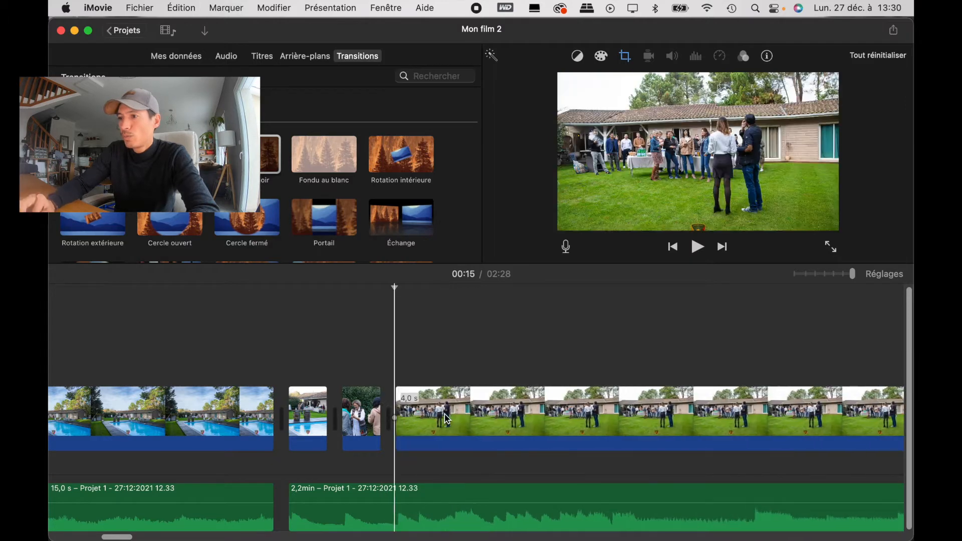
Step: Cut the first lawn group photo to about 0.1 s, delete its remainder and play the shortened photos against the music
{"action": "left_click", "coordinate": [420, 433]}
{"action": "key", "text": "super+b"}
{"action": "left_click", "coordinate": [490, 423]}
{"action": "key", "text": "Delete"}
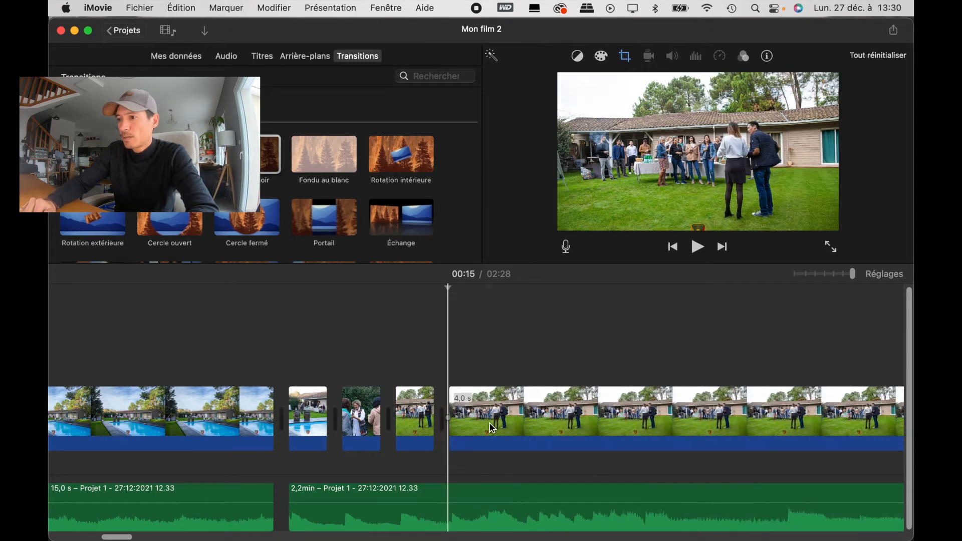
{"action": "key", "text": "space"}
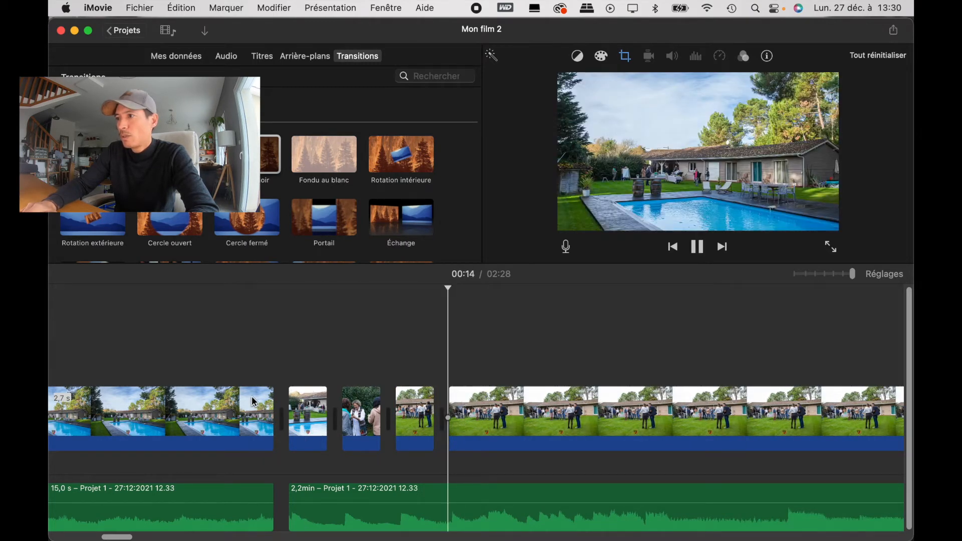
{"action": "key", "text": "space"}
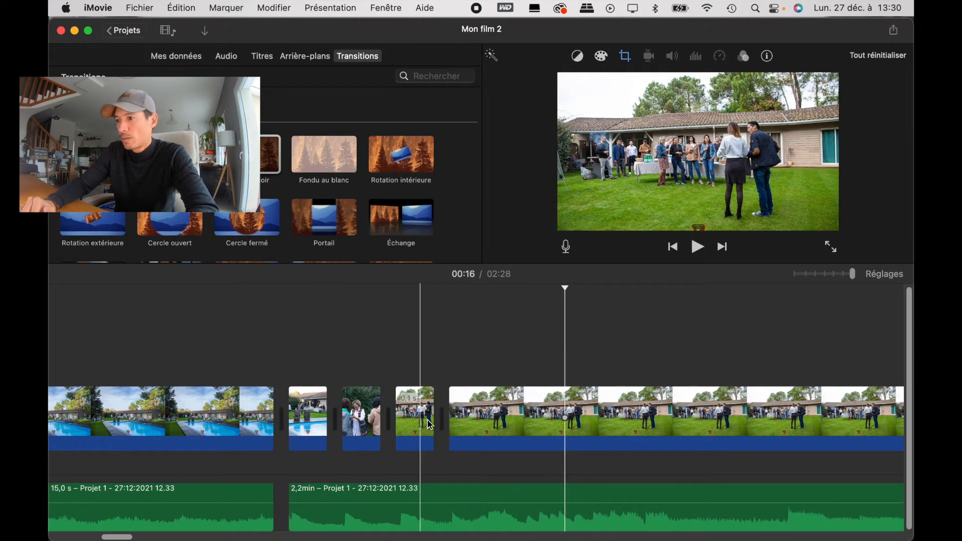
Step: Split the second lawn group photo near its beginning and delete everything after the cut
{"action": "left_click", "coordinate": [488, 418]}
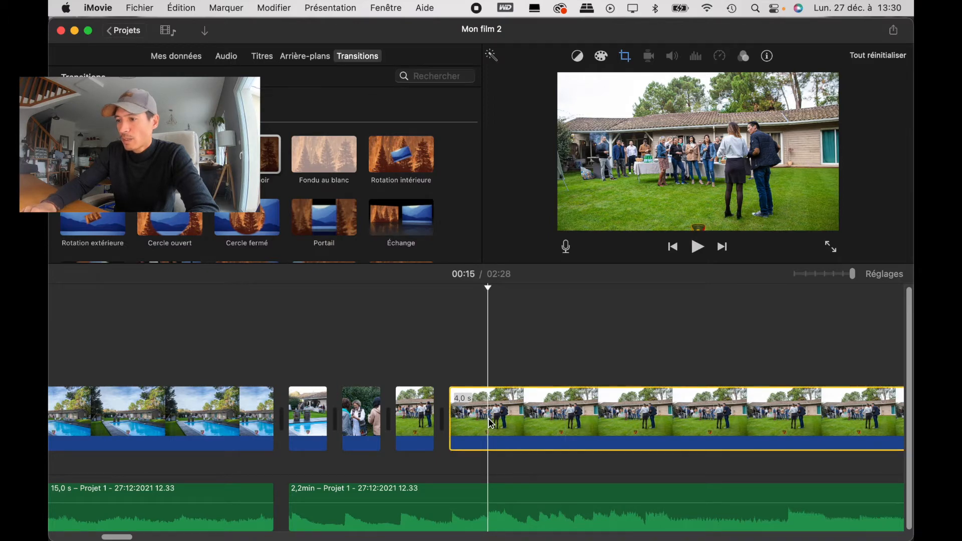
{"action": "key", "text": "cmd+b"}
{"action": "scroll", "coordinate": [525, 426], "scroll_direction": "right", "scroll_amount": 5}
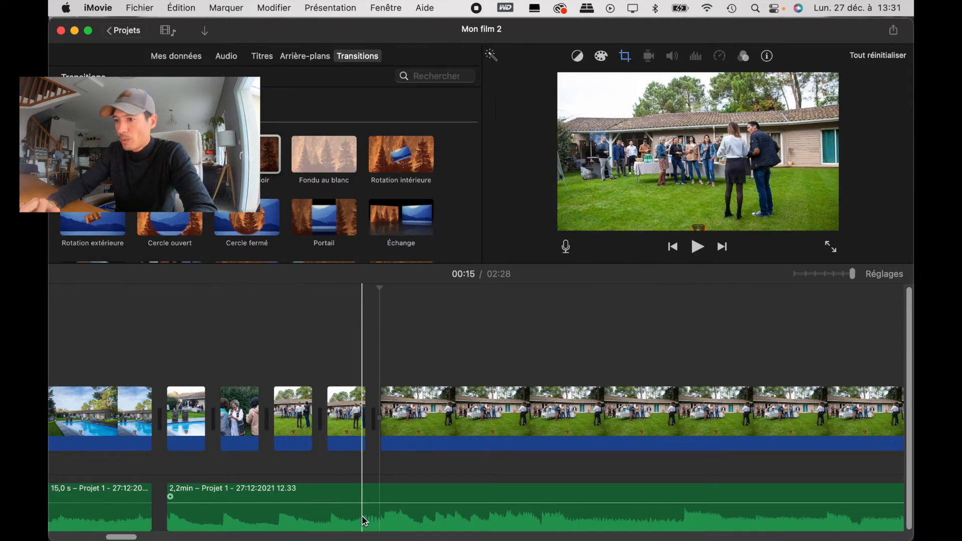
{"action": "scroll", "coordinate": [454, 442], "scroll_direction": "right", "scroll_amount": 5}
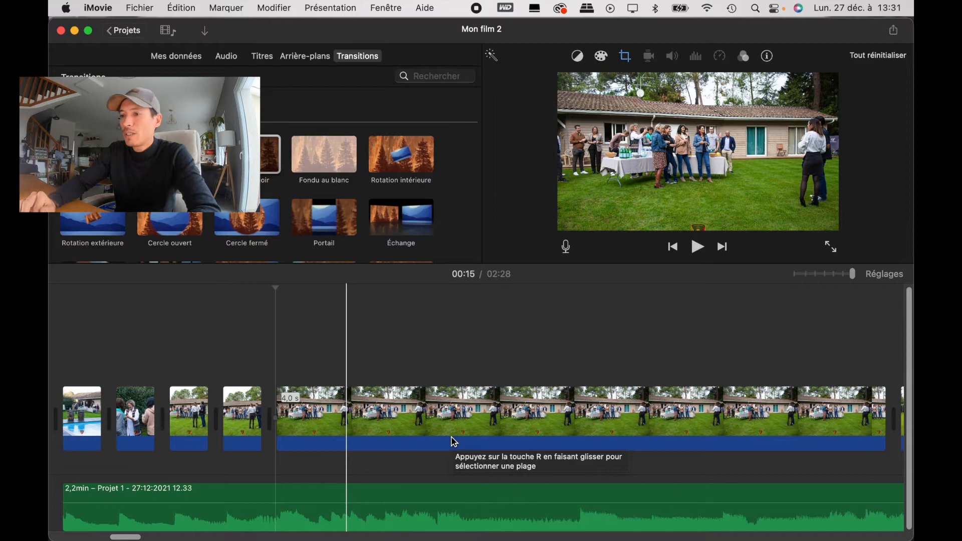
Step: Trim the third photo of the group by the house and the first bright garden photo to brief flashes, deleting their remainders
{"action": "left_click", "coordinate": [300, 414]}
{"action": "key", "text": "super+b"}
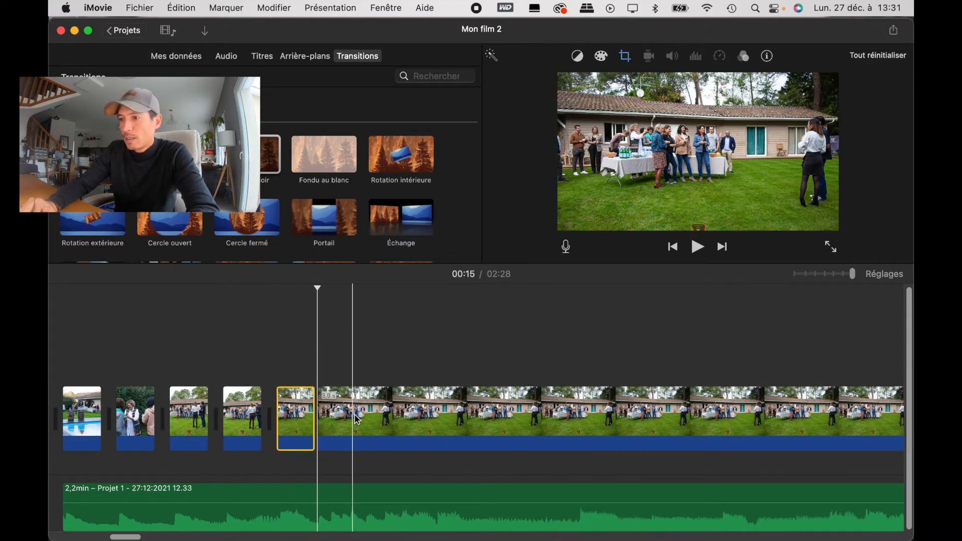
{"action": "left_click", "coordinate": [352, 425]}
{"action": "key", "text": "super+b"}
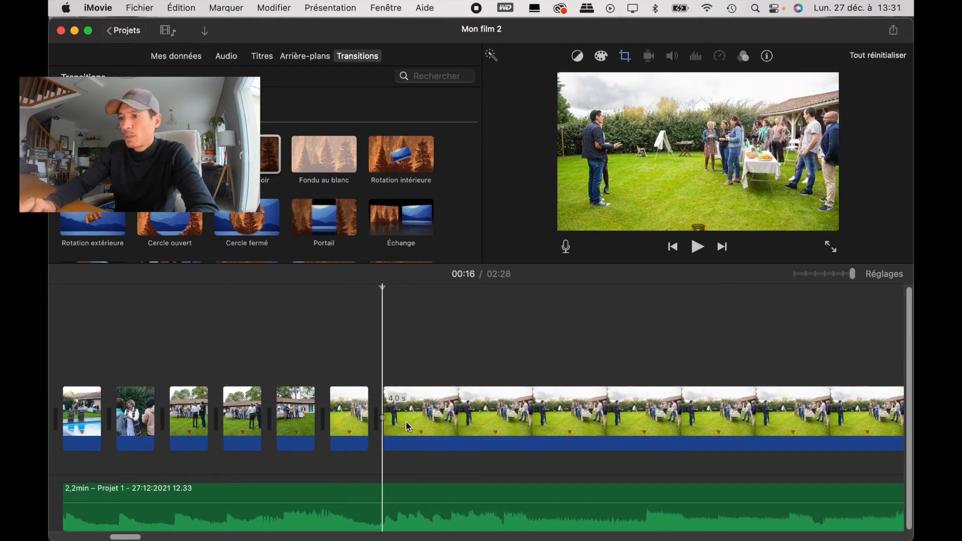
Step: Split the second bright garden photo close to its start and delete the excess part
{"action": "left_click", "coordinate": [399, 422]}
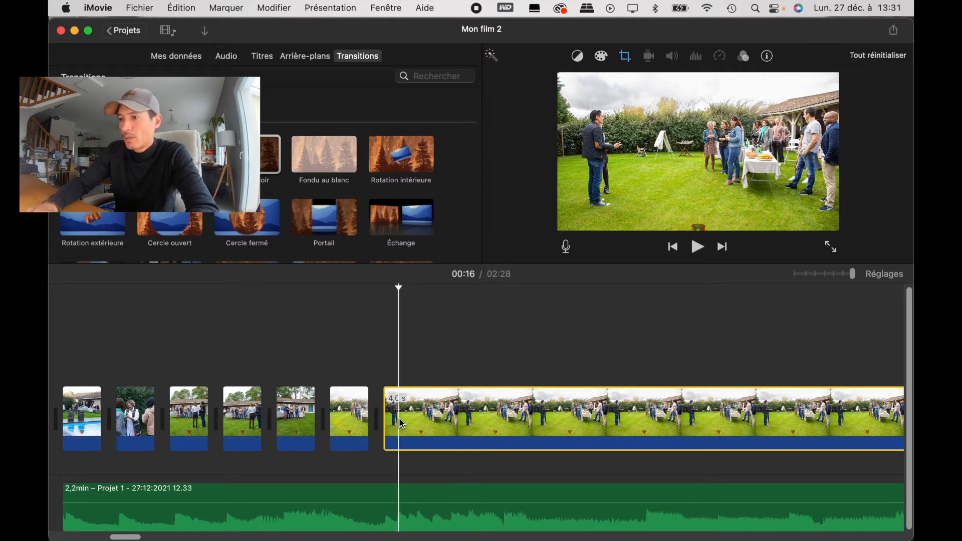
{"action": "key", "text": "super+b"}
{"action": "key", "text": "Delete"}
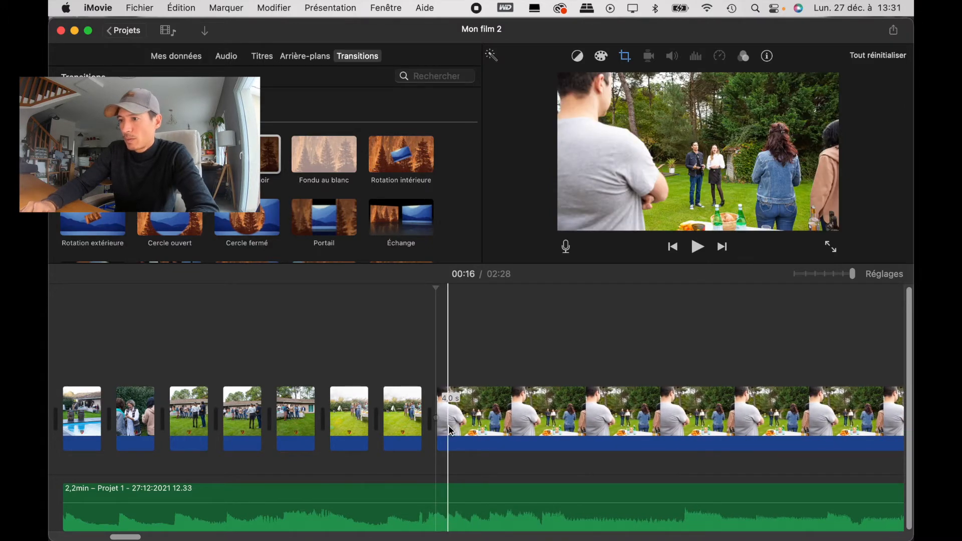
Step: Split the photo with the man in the grey T-shirt close to its start and delete the remaining part
{"action": "left_click", "coordinate": [452, 430]}
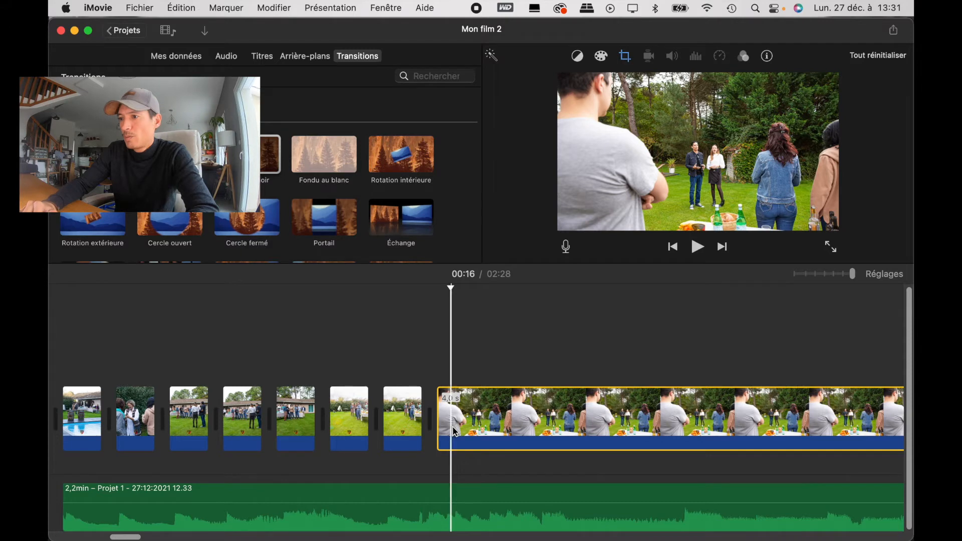
{"action": "key", "text": "super+b"}
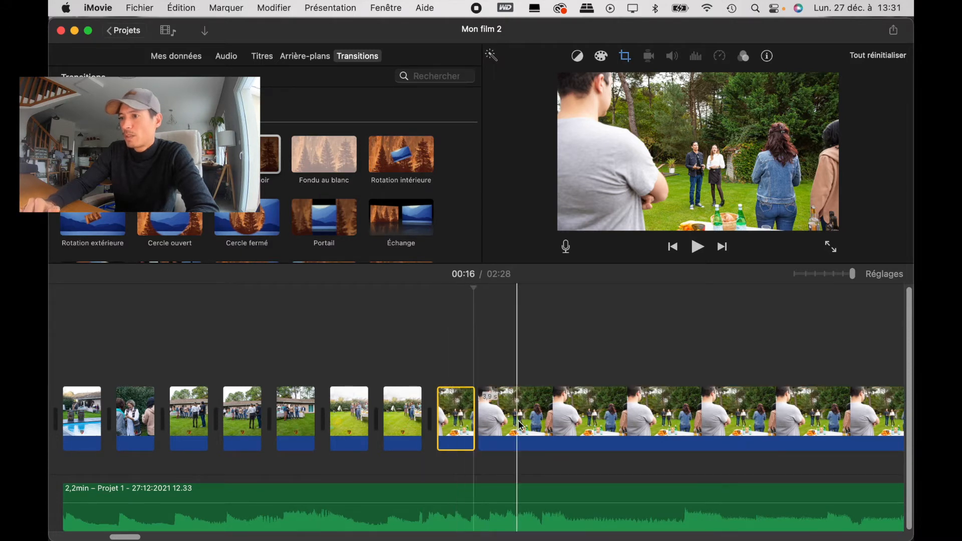
{"action": "left_click", "coordinate": [518, 425]}
{"action": "key", "text": "Delete"}
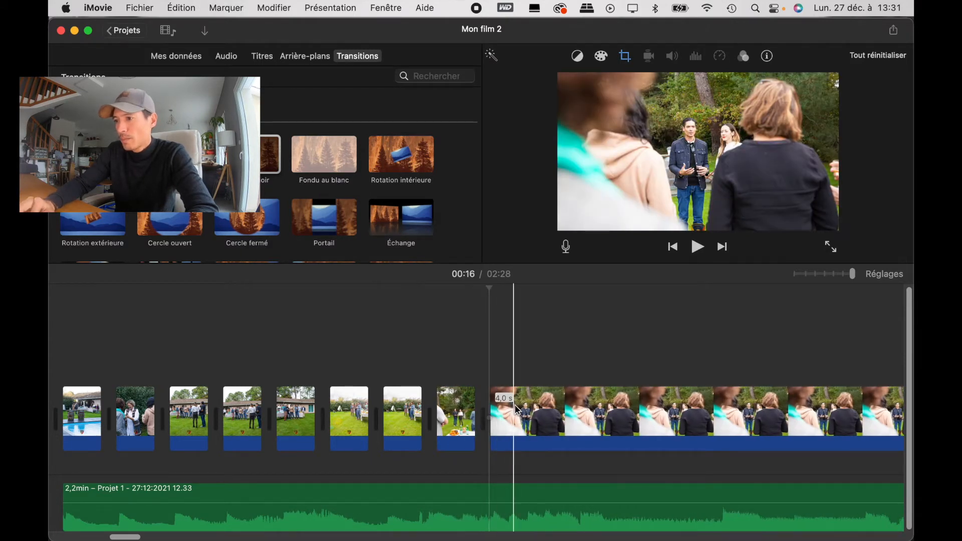
Step: Cut the photo with the blurred turquoise scarf in the foreground to a brief flash and delete the rest
{"action": "left_click", "coordinate": [514, 409]}
{"action": "key", "text": "super+b"}
{"action": "left_click", "coordinate": [556, 410]}
{"action": "key", "text": "Delete"}
Step: Play from the end of the pool photo through the shortened photos to check their rhythm against the music
{"action": "scroll", "coordinate": [280, 456], "scroll_direction": "left", "scroll_amount": 5}
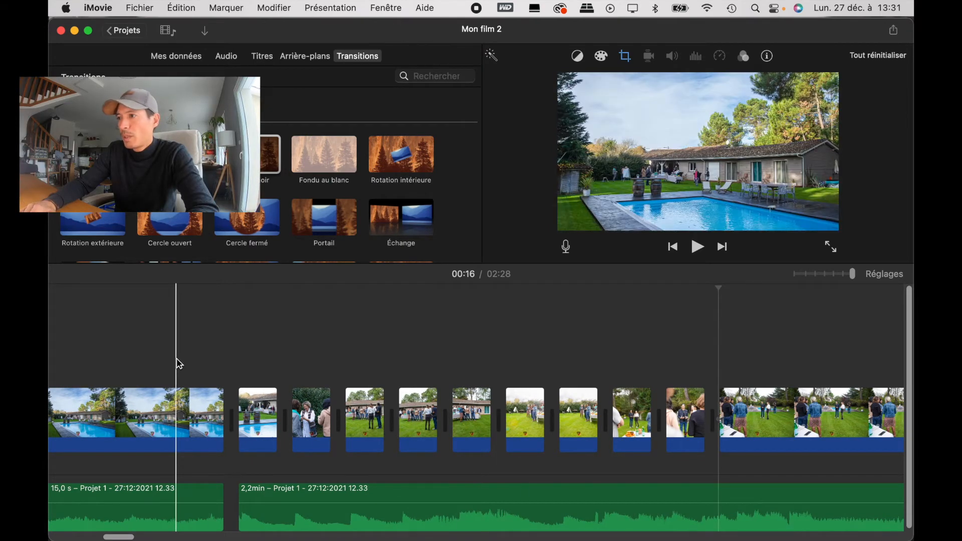
{"action": "key", "text": "space"}
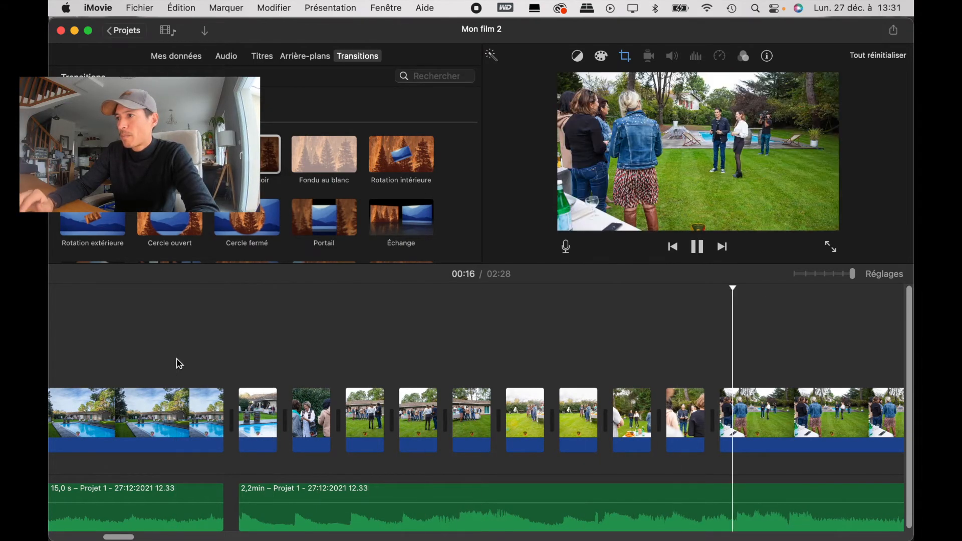
{"action": "key", "text": "space"}
Step: Cut the photo with the woman in the denim jacket to a brief flash and delete its remainder
{"action": "scroll", "coordinate": [179, 363], "scroll_direction": "right", "scroll_amount": 5}
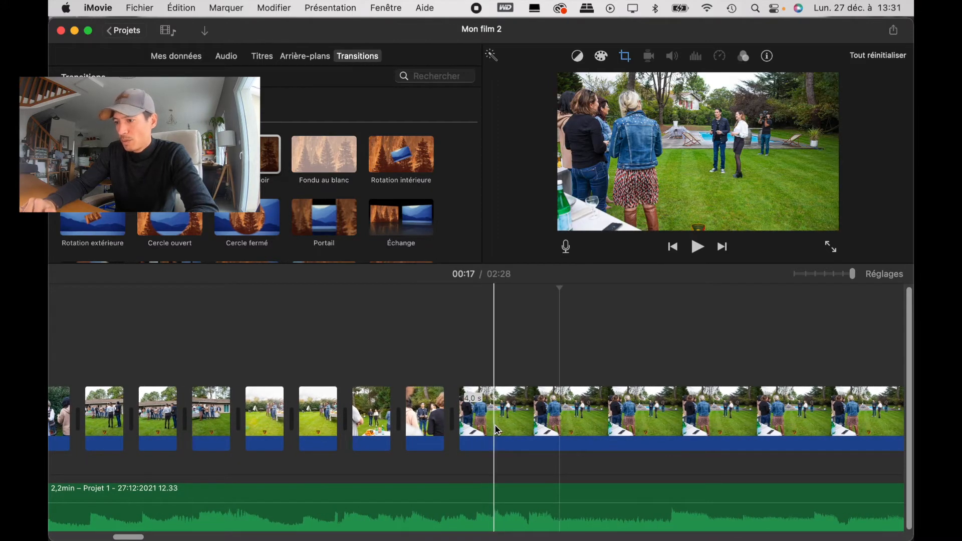
{"action": "left_click", "coordinate": [495, 426]}
{"action": "key", "text": "super+b"}
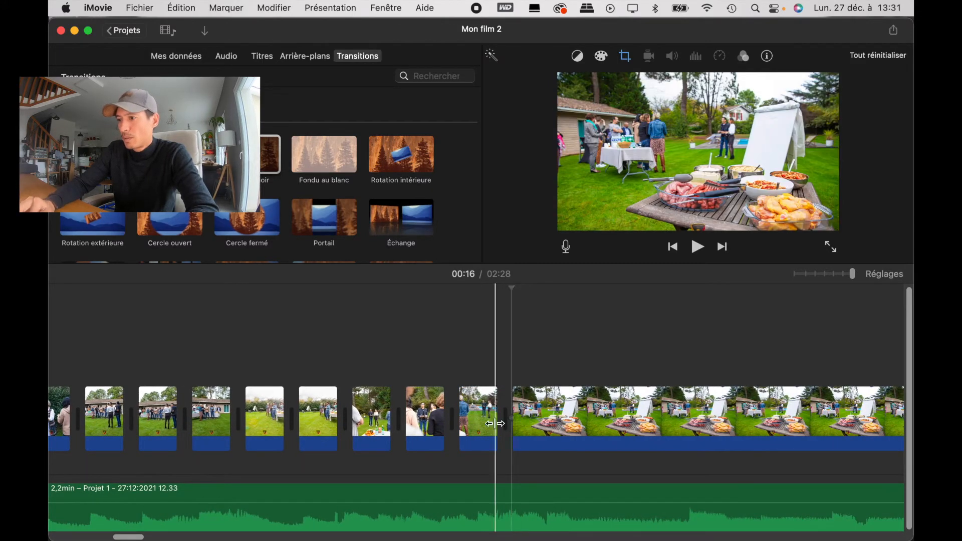
Step: Split the first photo of the barbecue food table just after its start and delete the 3.9 s remainder
{"action": "left_click", "coordinate": [529, 420]}
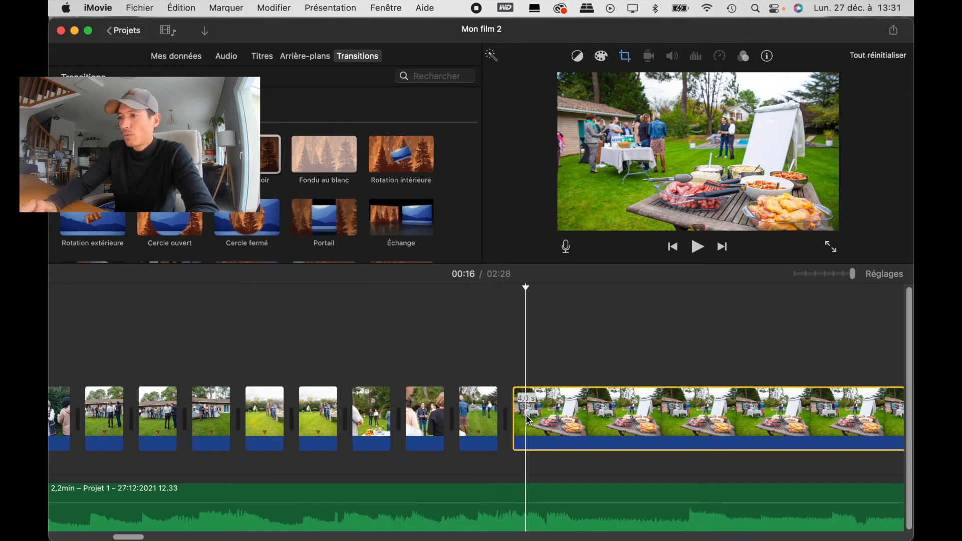
{"action": "key", "text": "super+b"}
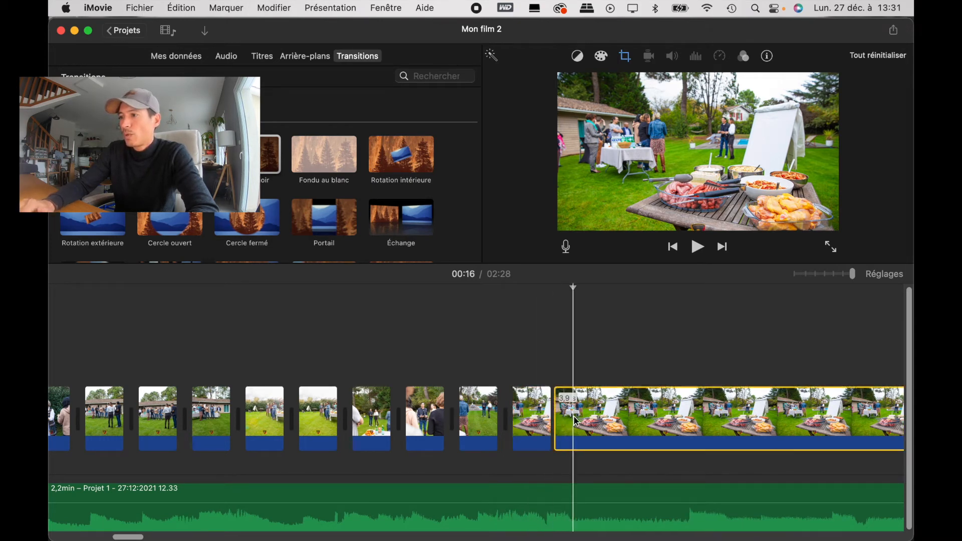
{"action": "key", "text": "Delete"}
{"action": "scroll", "coordinate": [576, 421], "scroll_direction": "right", "scroll_amount": 5}
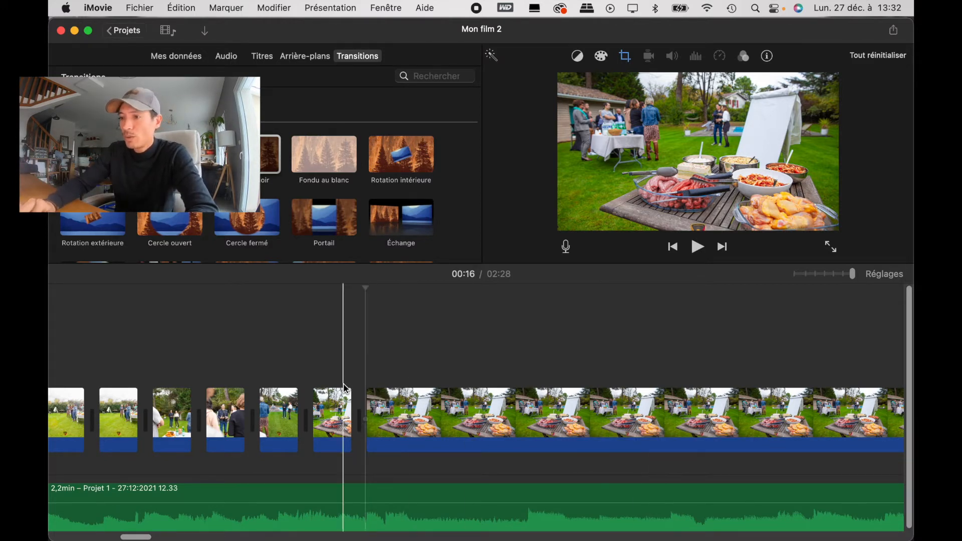
Step: Split the second barbecue food photo close to its start and delete the long part after the cut
{"action": "left_click", "coordinate": [390, 402]}
{"action": "key", "text": "super+b"}
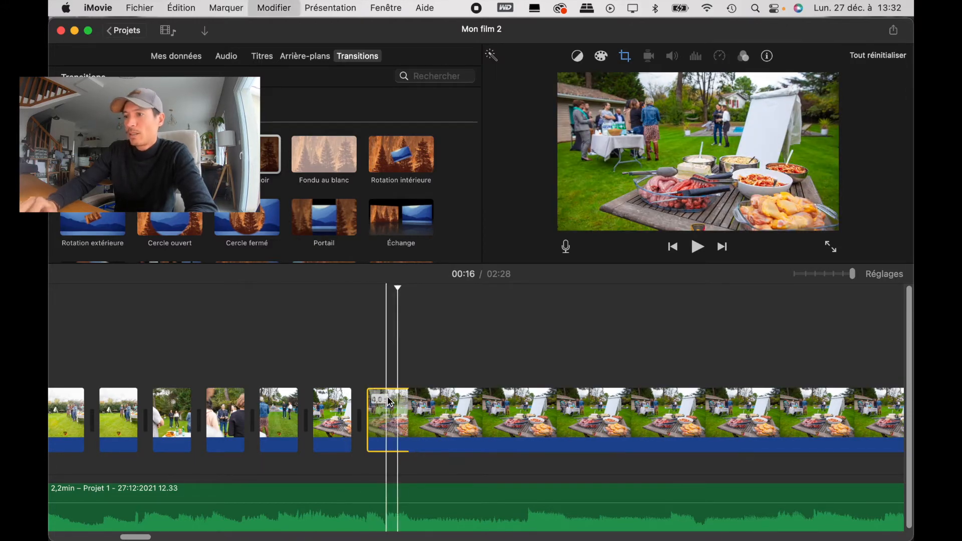
{"action": "left_click", "coordinate": [453, 410]}
{"action": "key", "text": "Delete"}
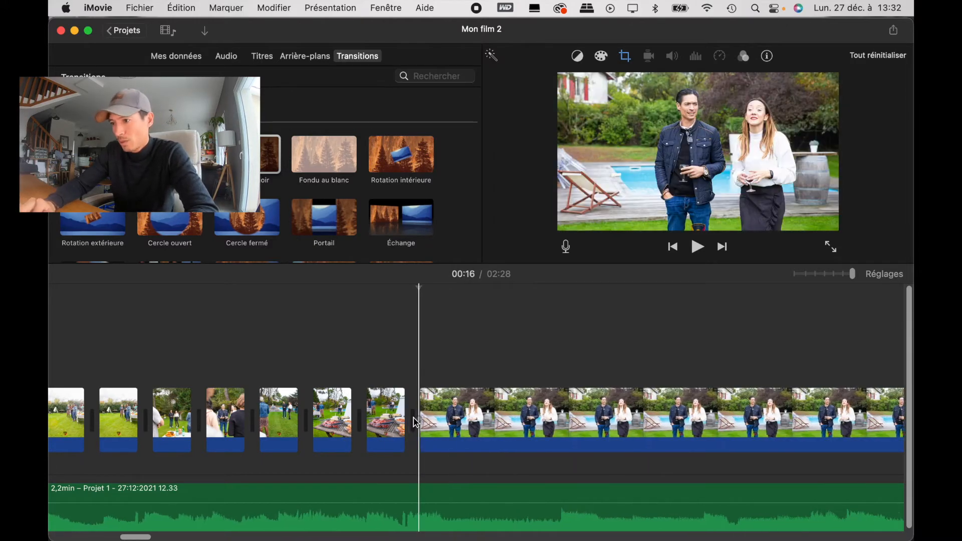
Step: Play the rapid photo sequence into the photo of the couple by the pool to locate the next accent in the music
{"action": "scroll", "coordinate": [449, 424], "scroll_direction": "left", "scroll_amount": 10}
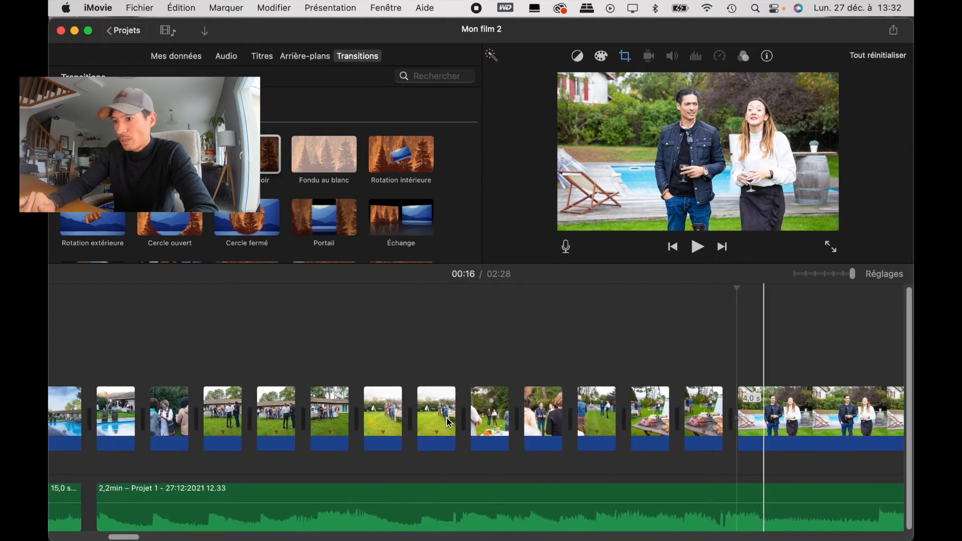
{"action": "key", "text": "space"}
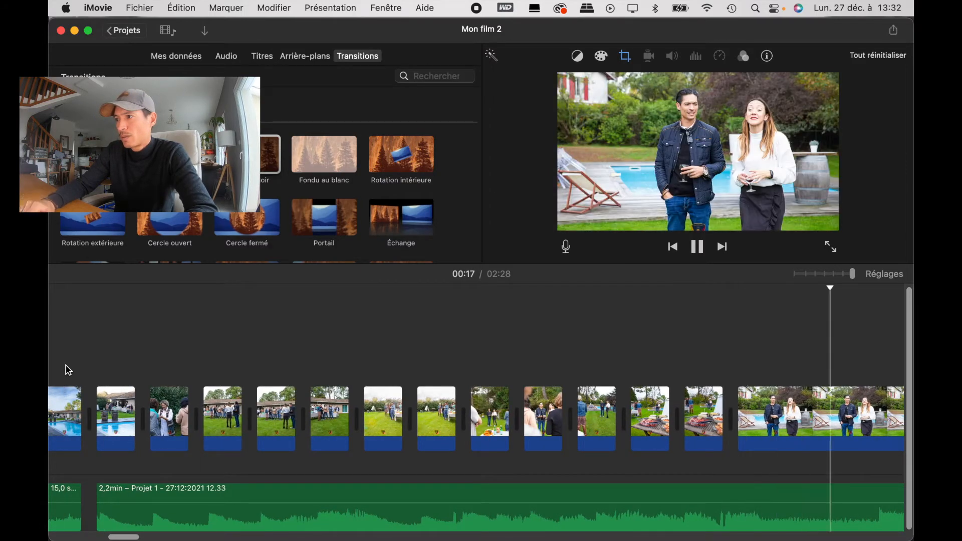
{"action": "key", "text": "space"}
{"action": "scroll", "coordinate": [68, 371], "scroll_direction": "right", "scroll_amount": 8}
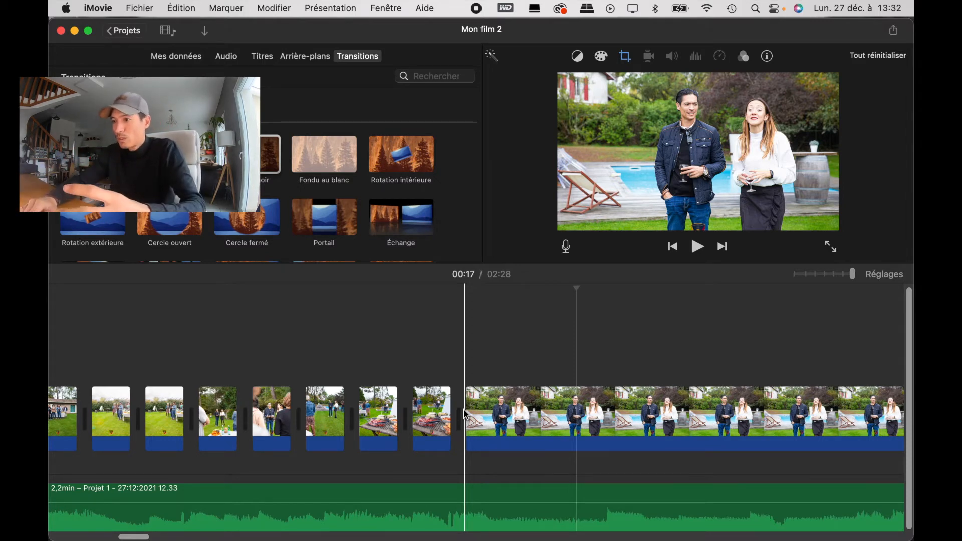
{"action": "key", "text": "space"}
{"action": "key", "text": "space"}
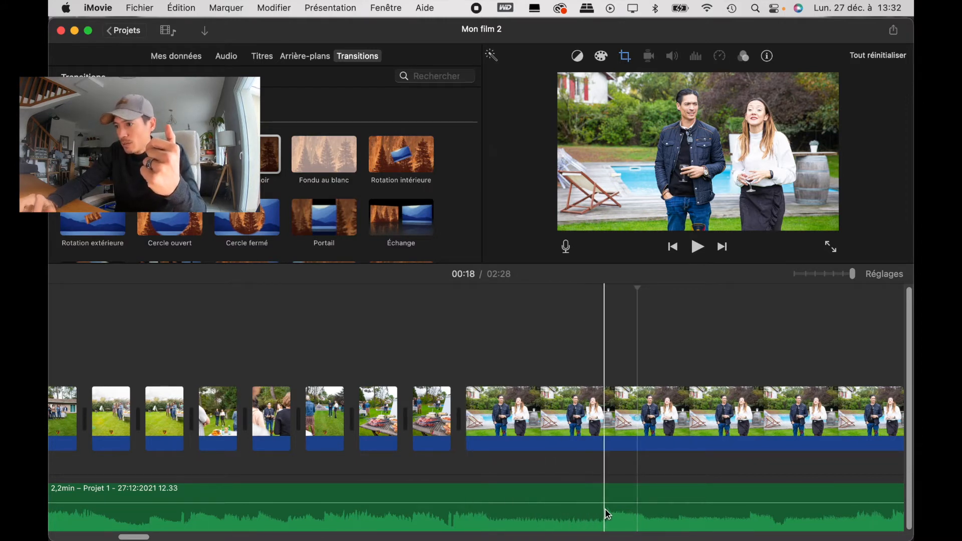
Step: Split the photo of the couple by the pool at the next music peak, delete the excess and select the remaining 0.9 s clip
{"action": "left_click", "coordinate": [609, 420]}
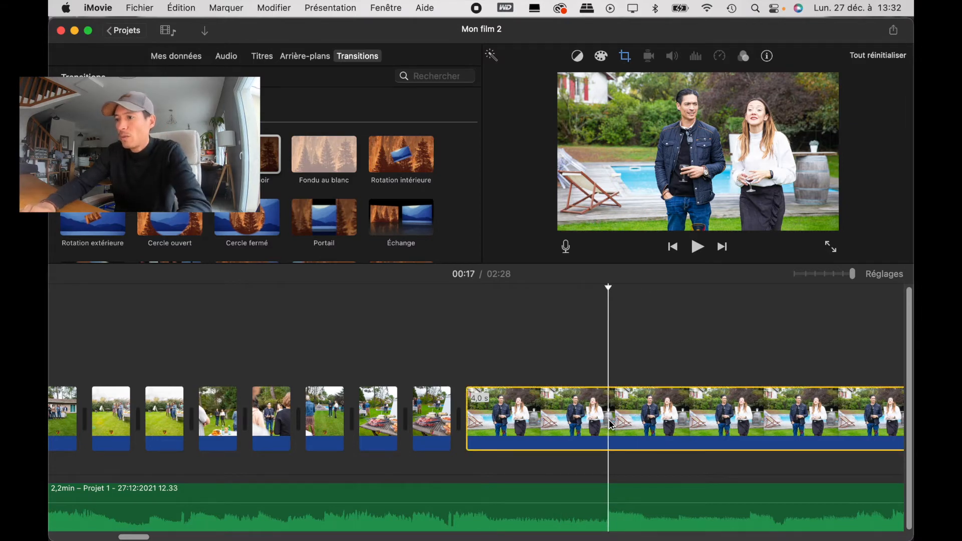
{"action": "key", "text": "super+b"}
{"action": "key", "text": "Delete"}
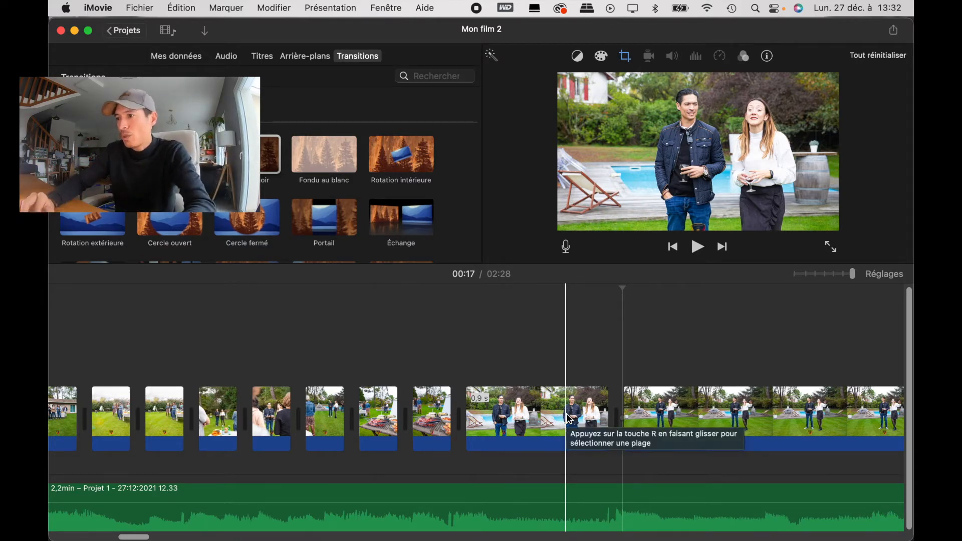
{"action": "left_click", "coordinate": [532, 426]}
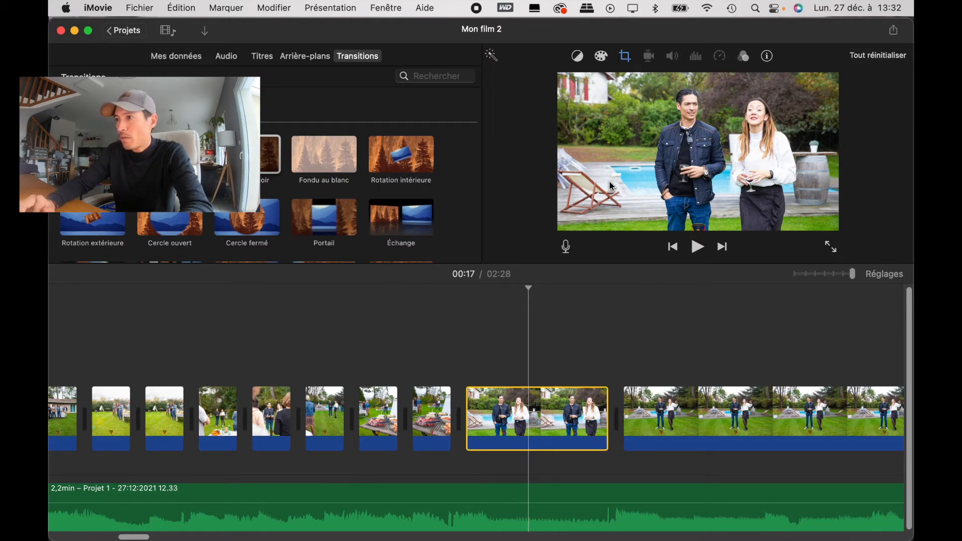
Step: Apply the Ken Burns effect to the photo of the couple by the pool, with the end frame tightened around the couple
{"action": "left_click", "coordinate": [625, 58]}
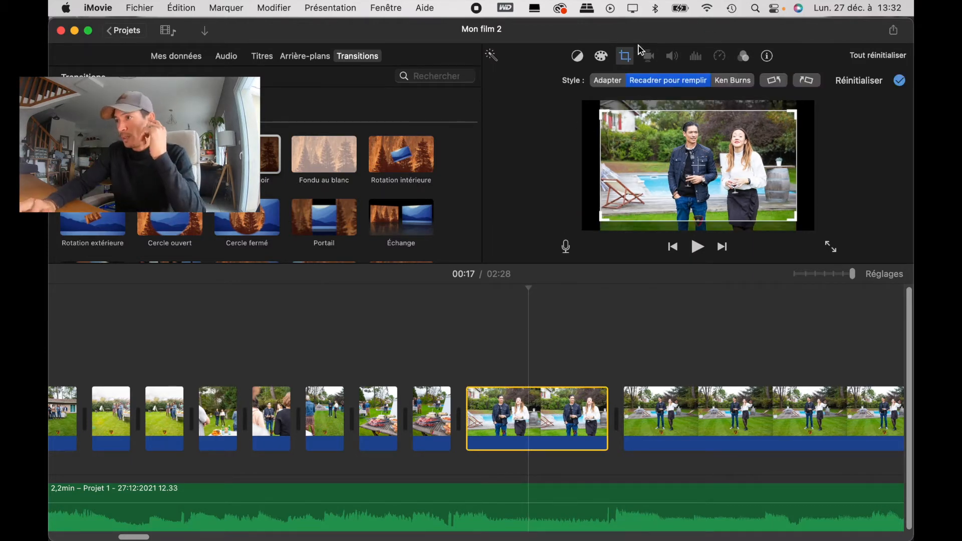
{"action": "left_click", "coordinate": [734, 84]}
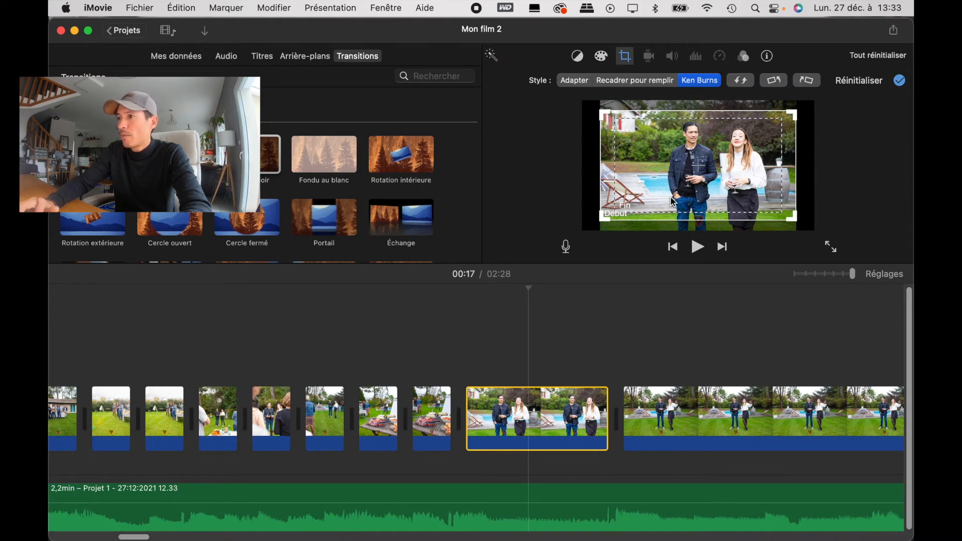
{"action": "left_click", "coordinate": [741, 188]}
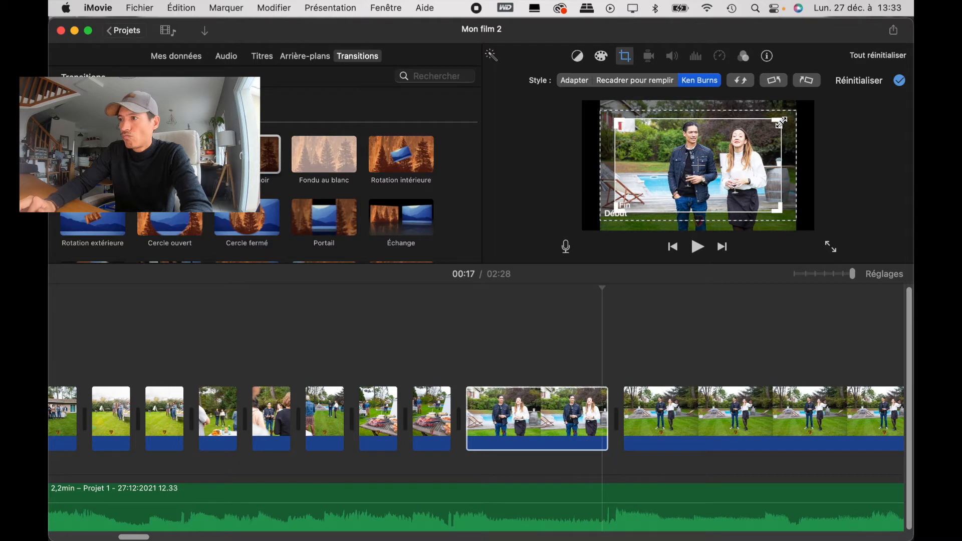
{"action": "left_click_drag", "start_coordinate": [776, 125], "coordinate": [738, 144]}
{"action": "left_click_drag", "start_coordinate": [714, 185], "coordinate": [768, 157]}
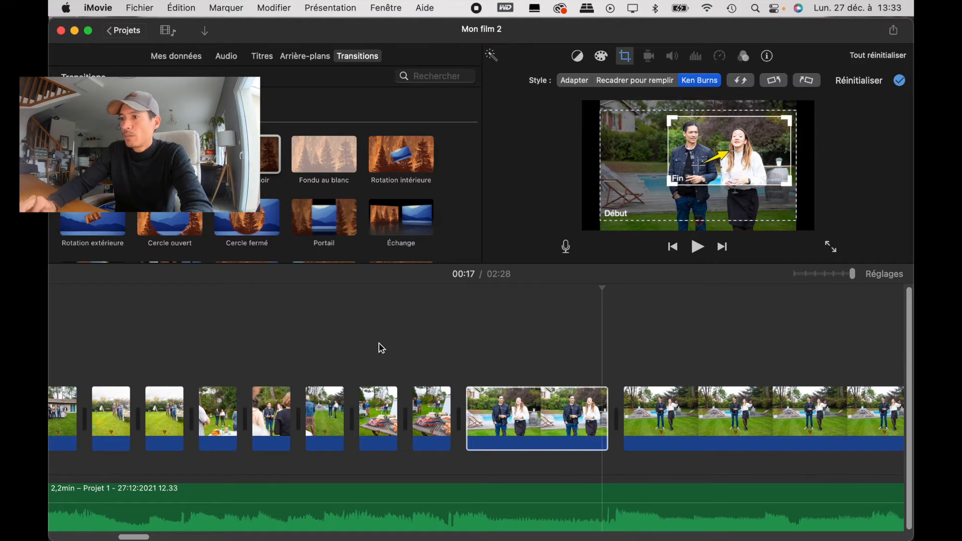
Step: Play the rapid photo sequence through the couple's Ken Burns zoom into the following photos to check the rhythm against the music
{"action": "key", "text": "space"}
{"action": "key", "text": "space"}
{"action": "left_click", "coordinate": [161, 331]}
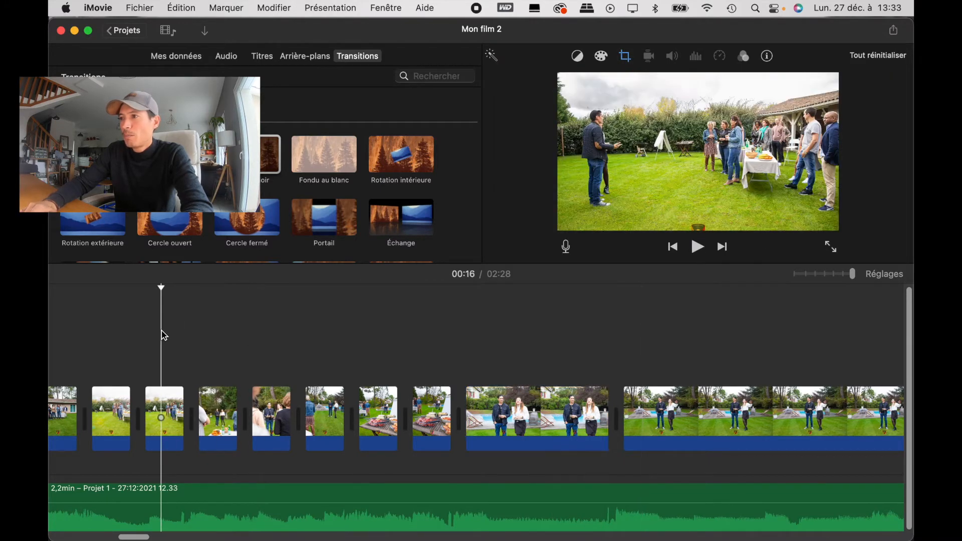
{"action": "key", "text": "space"}
{"action": "key", "text": "space"}
{"action": "scroll", "coordinate": [465, 413], "scroll_direction": "right", "scroll_amount": 3}
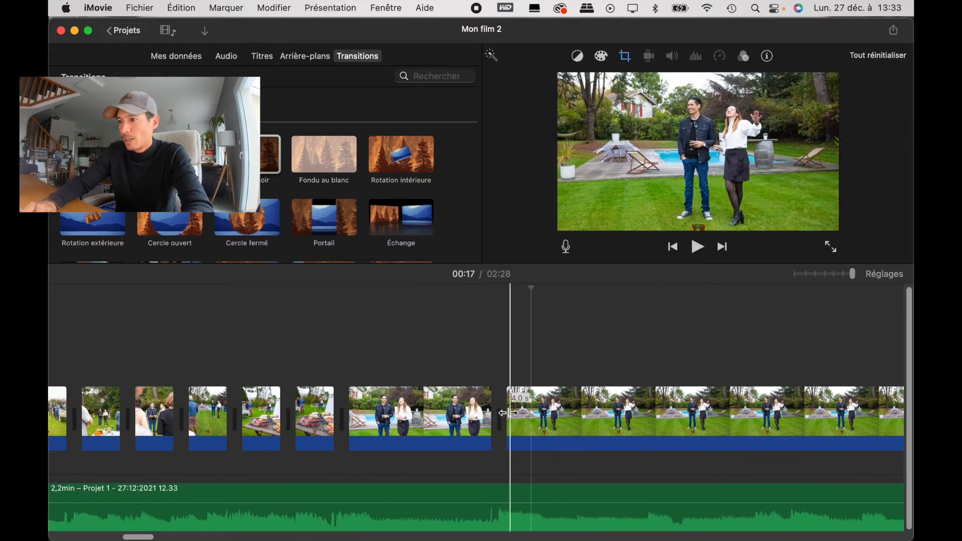
{"action": "key", "text": "space"}
{"action": "key", "text": "space"}
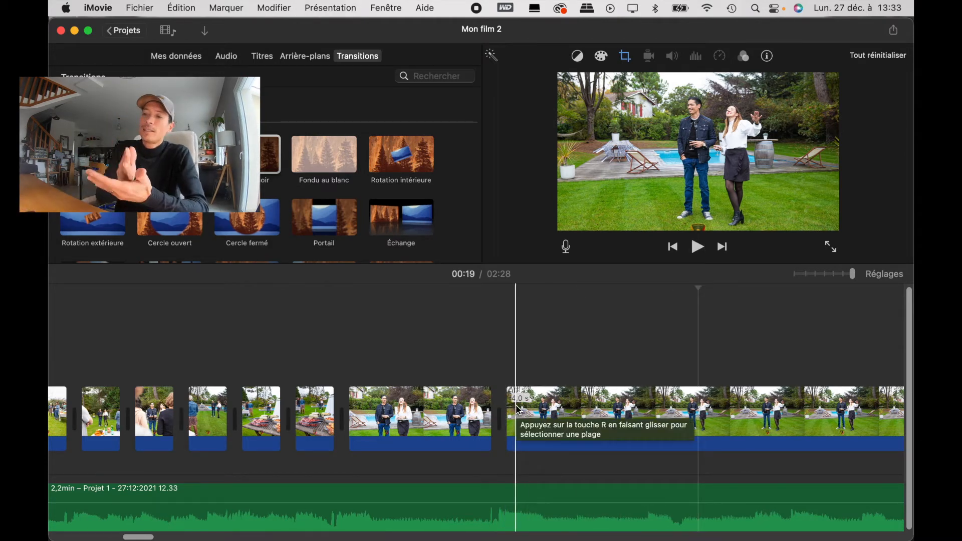
Step: Replay from the barbecue photos, split the wide photo of the laughing couple about 0.5 s in and delete the 3.5 s remainder
{"action": "left_click", "coordinate": [283, 373]}
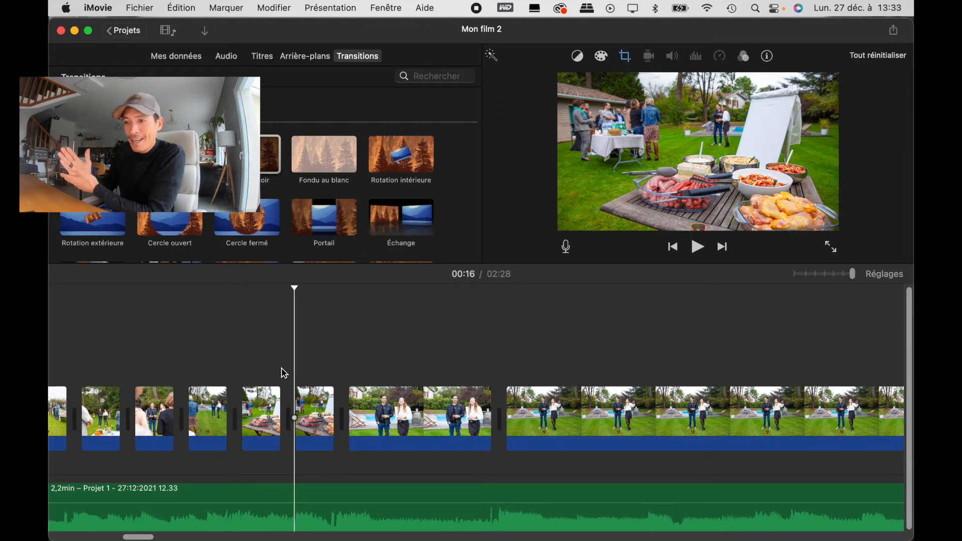
{"action": "left_click", "coordinate": [206, 347]}
{"action": "key", "text": "space"}
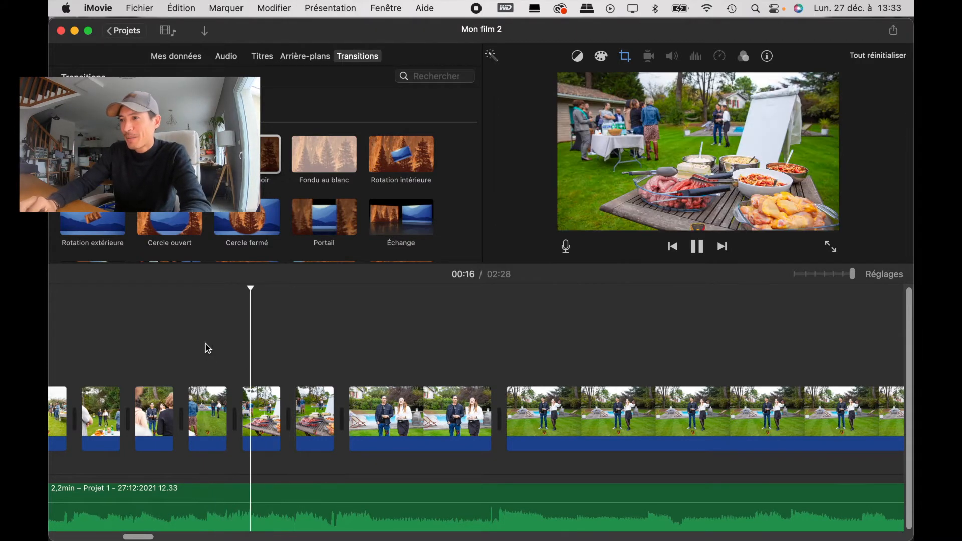
{"action": "key", "text": "space"}
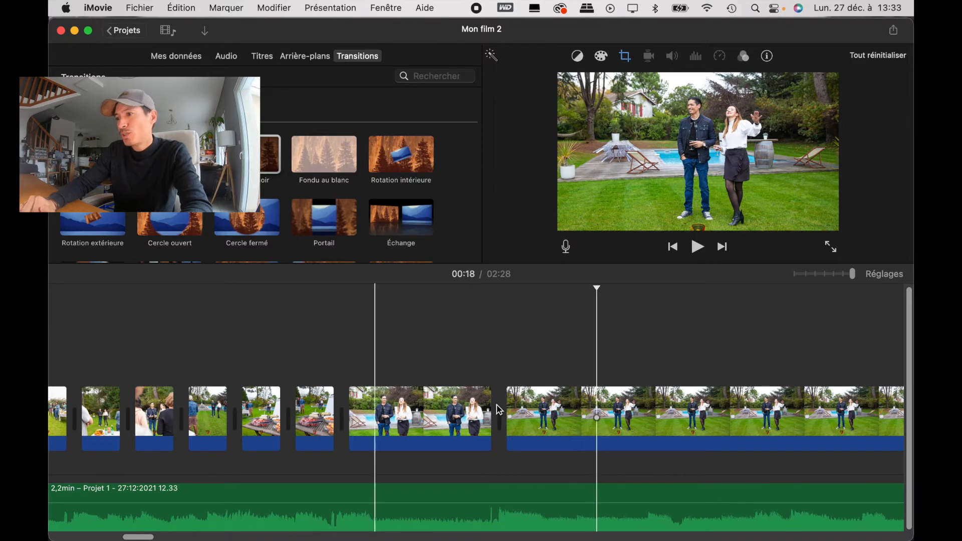
{"action": "left_click", "coordinate": [578, 420]}
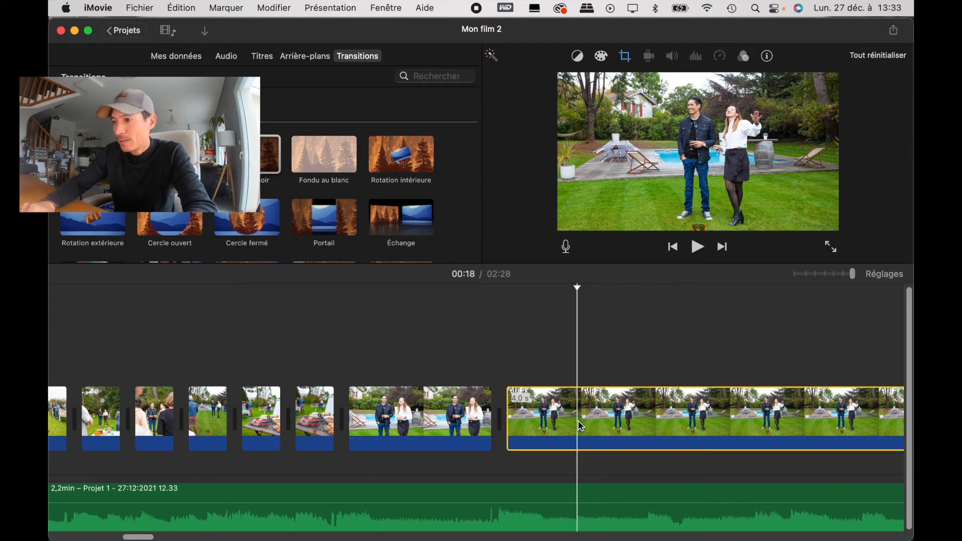
{"action": "key", "text": "super+b"}
{"action": "left_click", "coordinate": [668, 417]}
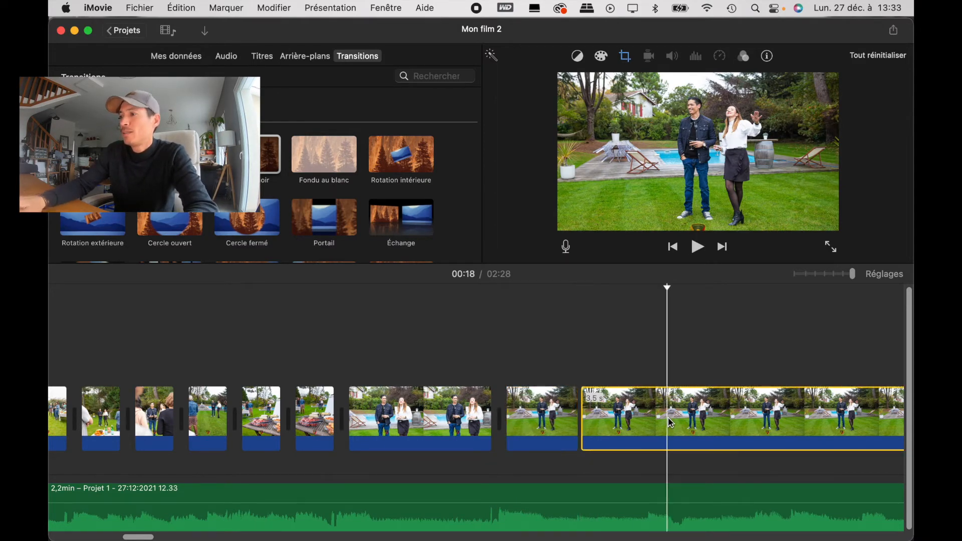
{"action": "key", "text": "Delete"}
Step: Replay the transition into the wide photo of the laughing couple, split that clip closer to its start and delete the rest
{"action": "key", "text": "space"}
{"action": "key", "text": "space"}
{"action": "key", "text": "space"}
{"action": "key", "text": "space"}
{"action": "key", "text": "space"}
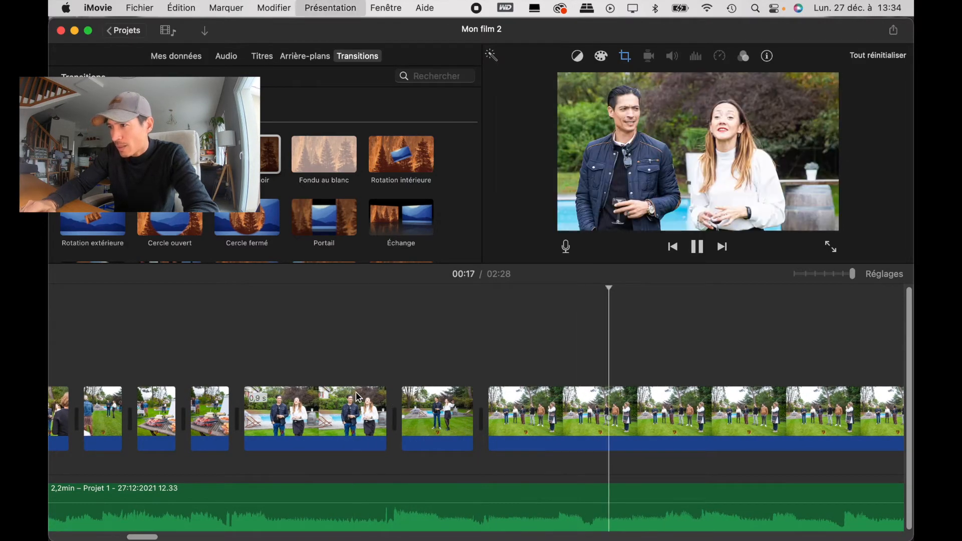
{"action": "key", "text": "space"}
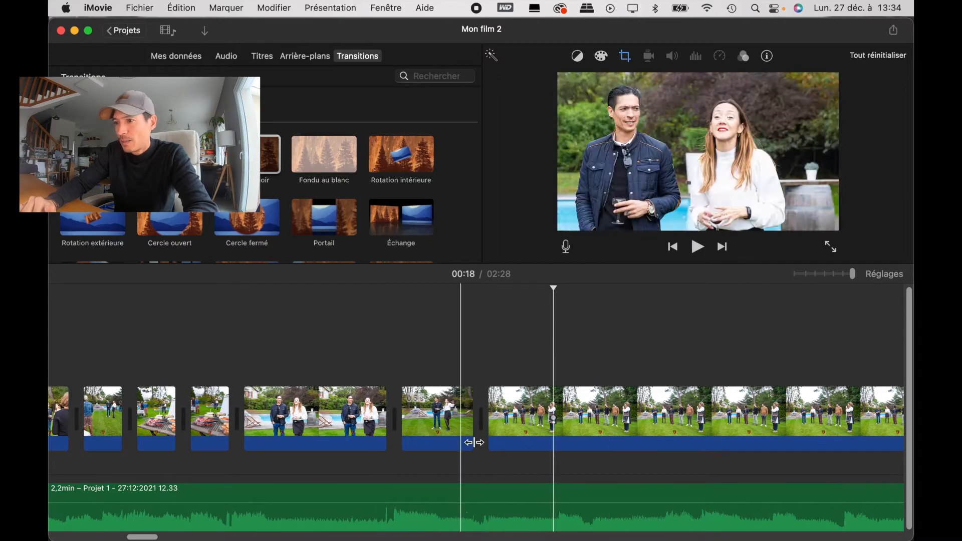
{"action": "left_click", "coordinate": [417, 423]}
{"action": "key", "text": "super+b"}
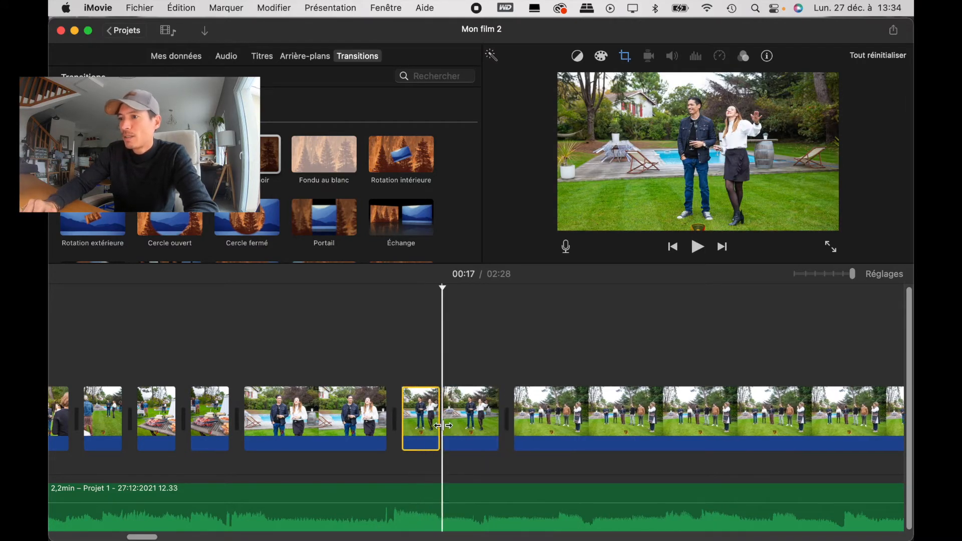
{"action": "key", "text": "Delete"}
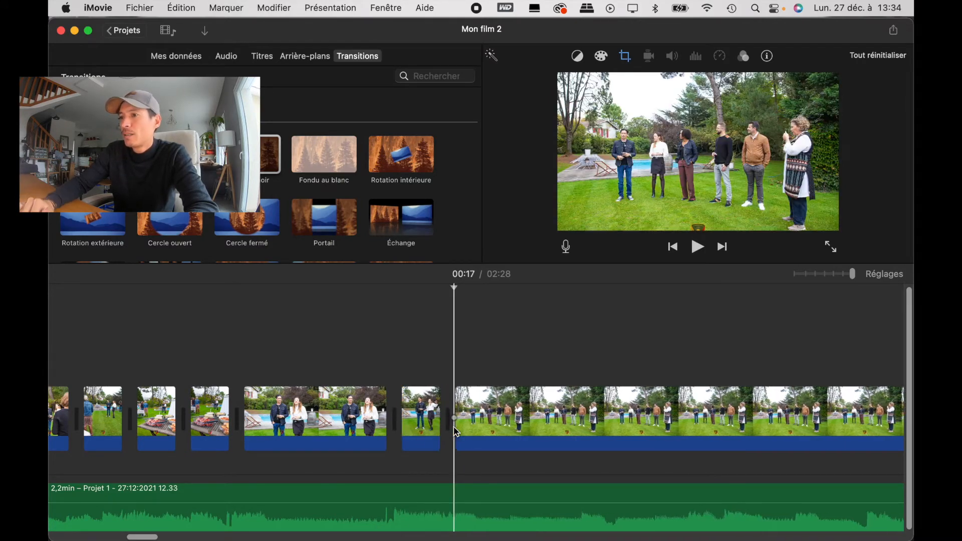
Step: Split each of the two photos of the six people lined up by the pool near its start and delete the remainders
{"action": "left_click", "coordinate": [477, 413]}
{"action": "key", "text": "super+b"}
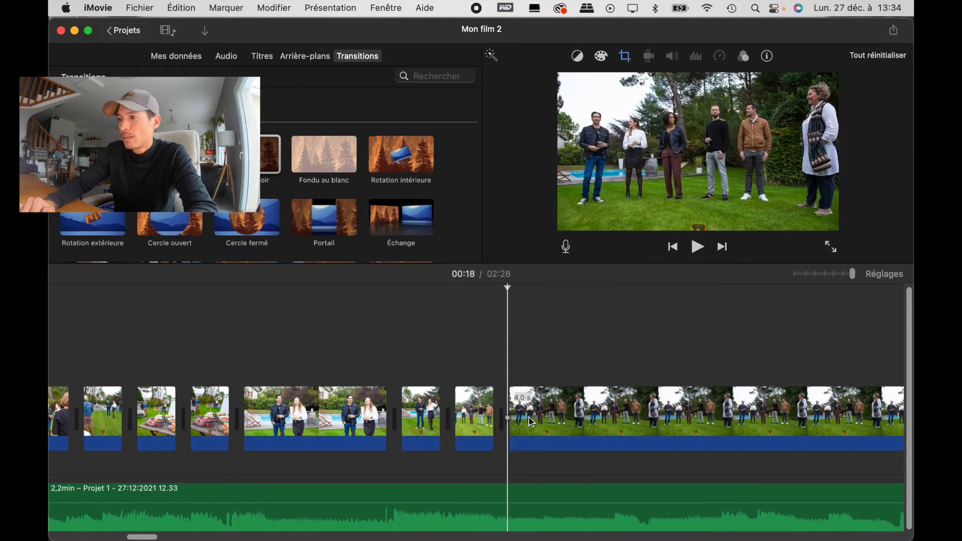
{"action": "left_click", "coordinate": [545, 426]}
{"action": "key", "text": "super+b"}
{"action": "left_click", "coordinate": [588, 426]}
{"action": "key", "text": "Delete"}
Step: Replay the sequence, split the photo of the group seen from behind just after its start and delete the remainder
{"action": "key", "text": "space"}
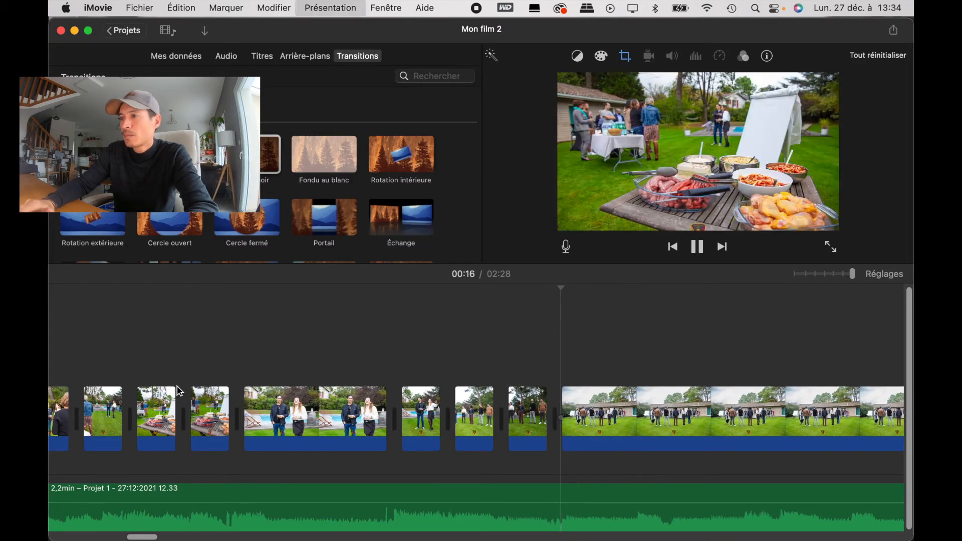
{"action": "key", "text": "space"}
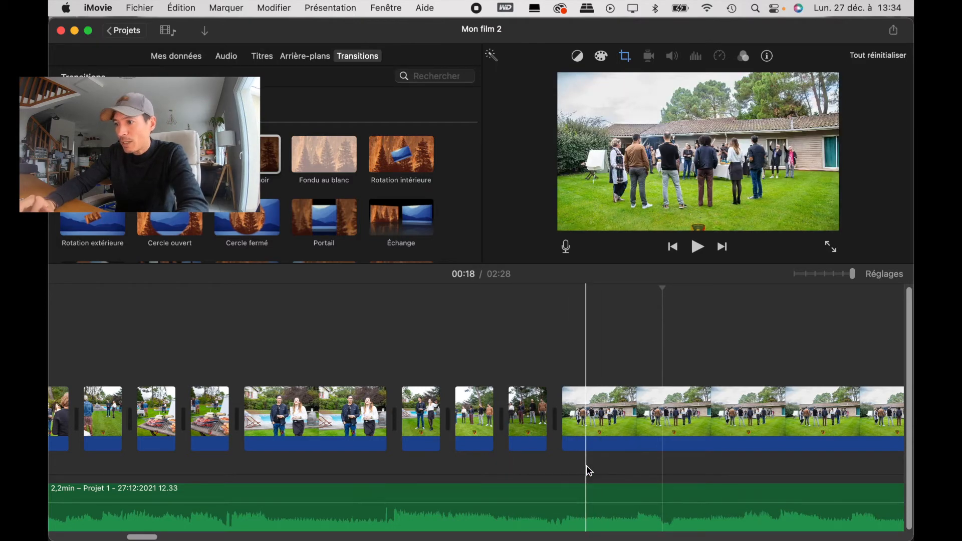
{"action": "left_click", "coordinate": [587, 447]}
{"action": "key", "text": "super+b"}
{"action": "left_click", "coordinate": [662, 439]}
{"action": "key", "text": "Delete"}
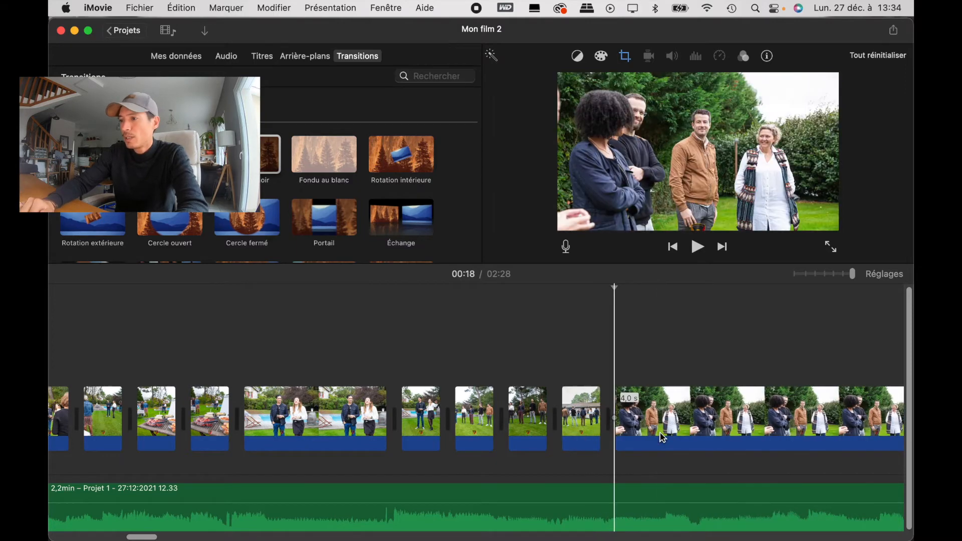
Step: Split the photo of the guests standing with crossed arms near its start and delete the long part after the cut
{"action": "left_click", "coordinate": [655, 431]}
{"action": "key", "text": "super+b"}
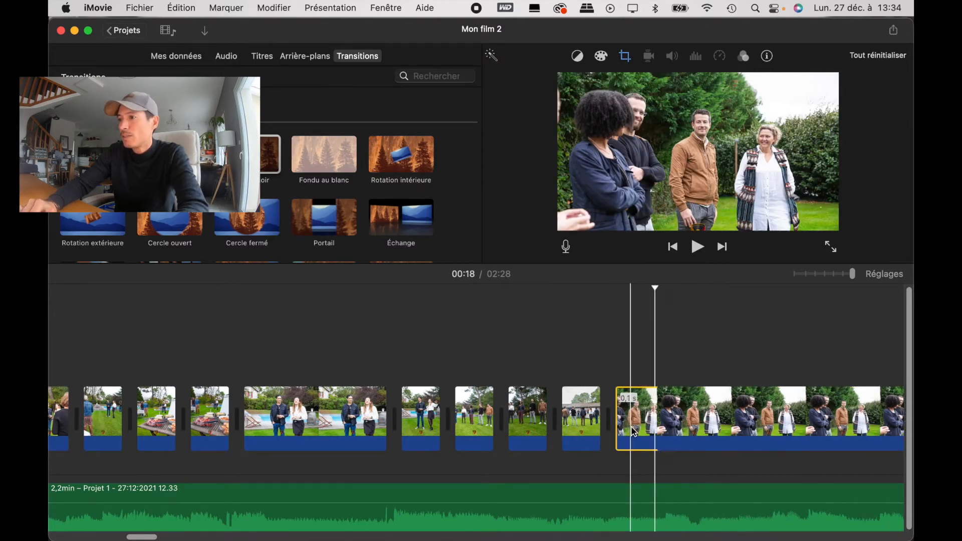
{"action": "left_click", "coordinate": [700, 434]}
{"action": "key", "text": "Delete"}
Step: Check the rhythm, then cut the photo of the woman in the patterned vest and the next group photo near their starts, deleting the remainders
{"action": "key", "text": "space"}
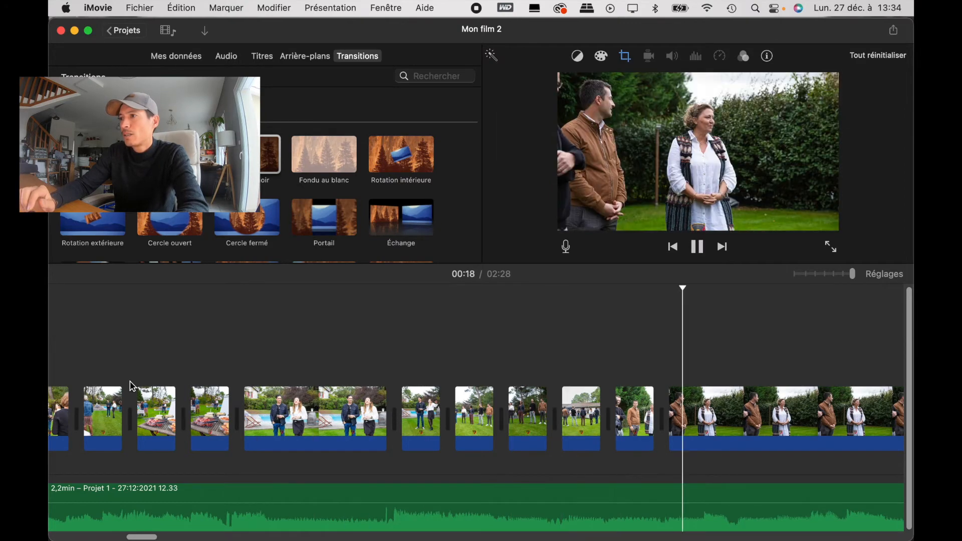
{"action": "key", "text": "space"}
{"action": "scroll", "coordinate": [272, 422], "scroll_direction": "right", "scroll_amount": 2}
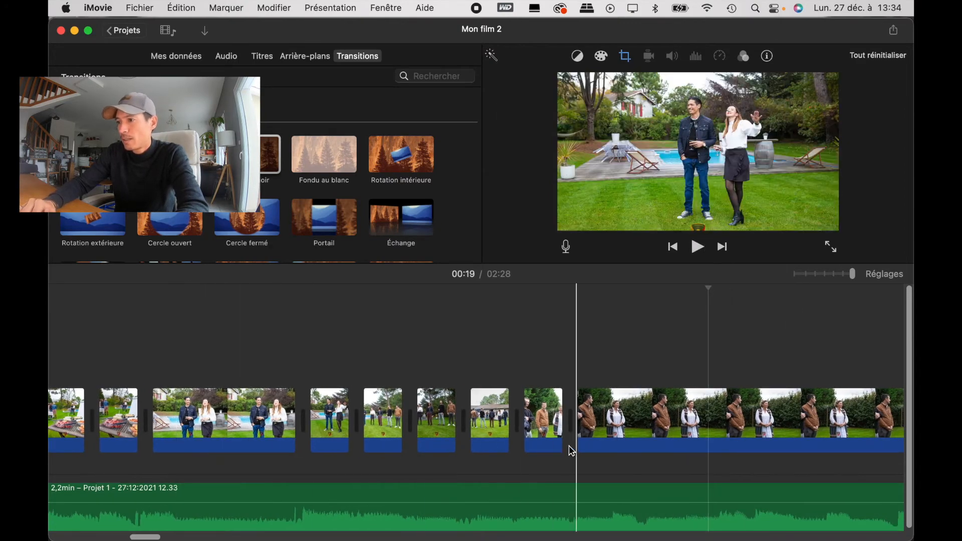
{"action": "key", "text": "space"}
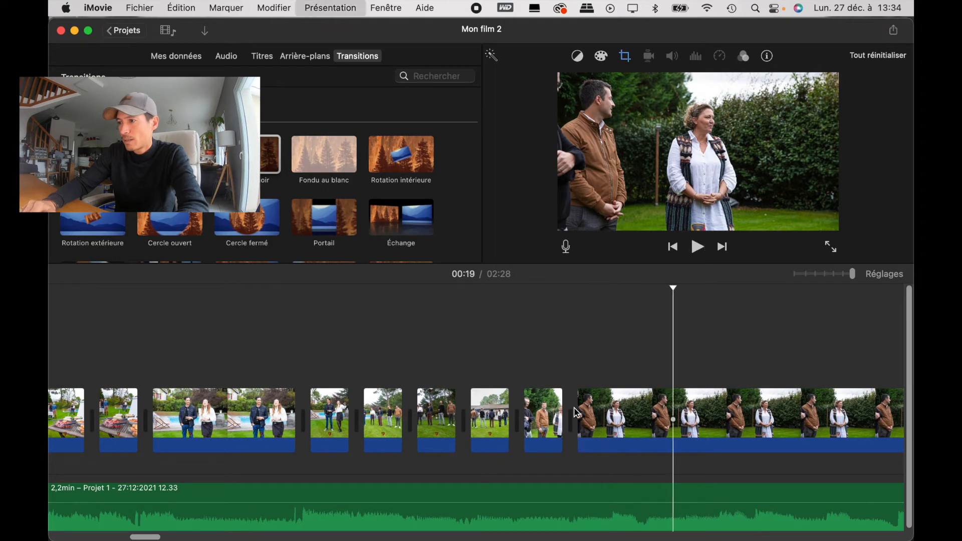
{"action": "key", "text": "space"}
{"action": "left_click", "coordinate": [616, 410]}
{"action": "key", "text": "super+b"}
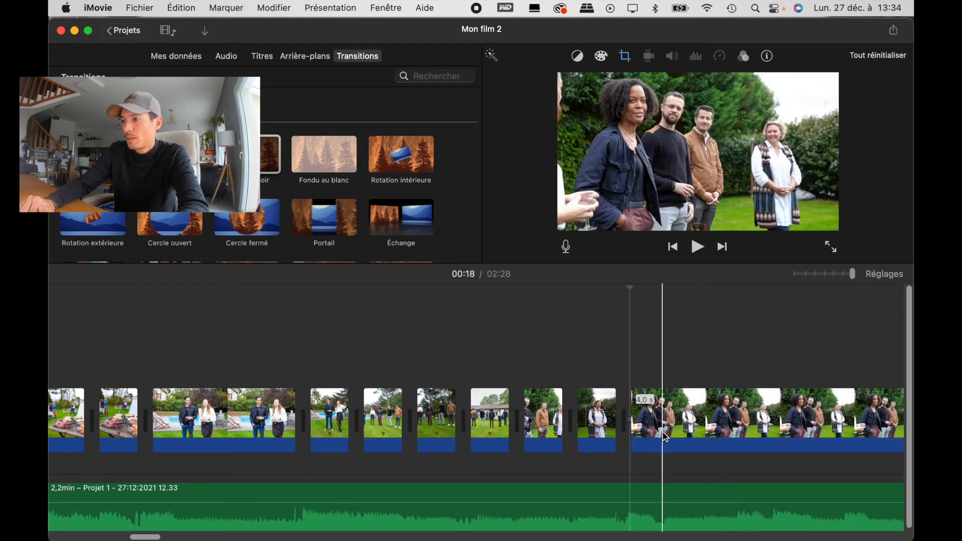
{"action": "left_click", "coordinate": [660, 431]}
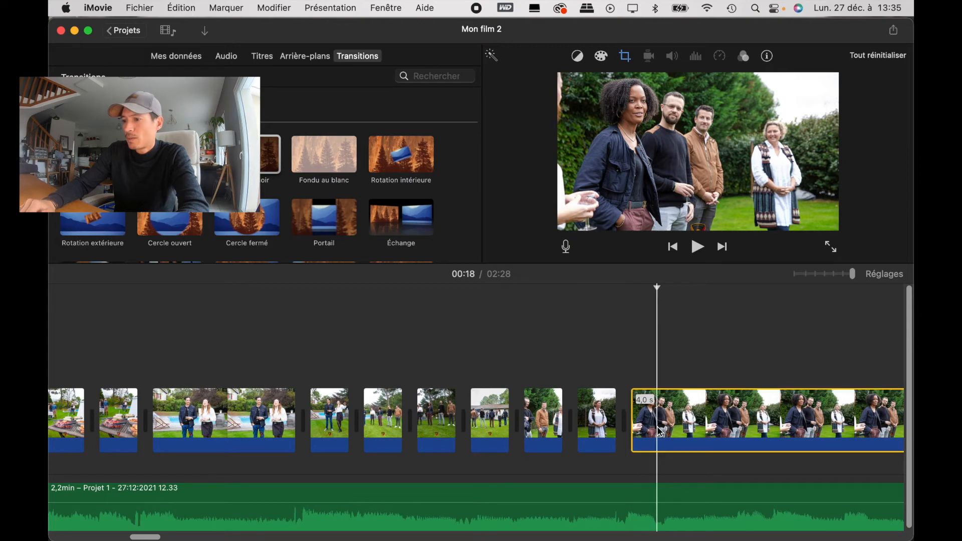
{"action": "key", "text": "super+b"}
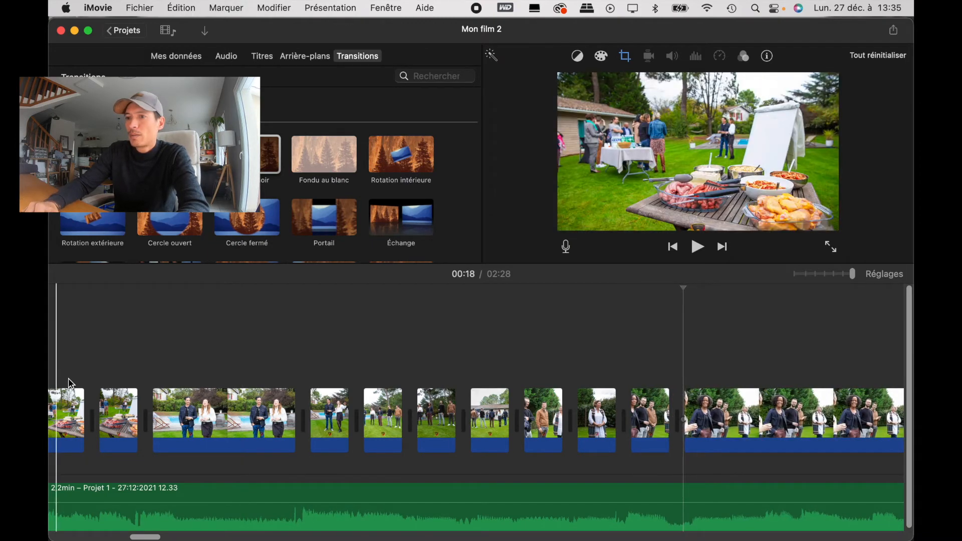
Step: Play up to the photo of the smiling, clapping group, split it at the music accent and delete the 3.7 s remainder
{"action": "key", "text": "space"}
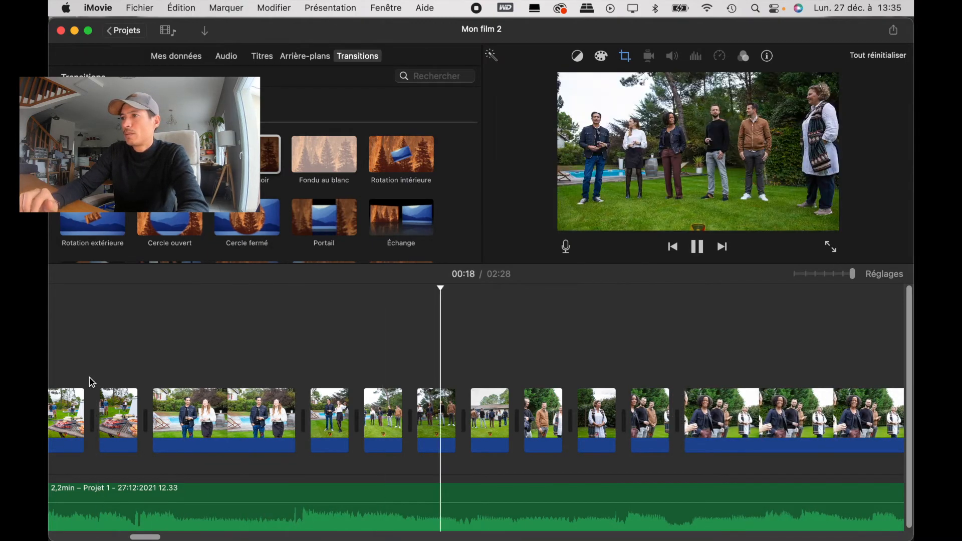
{"action": "key", "text": "space"}
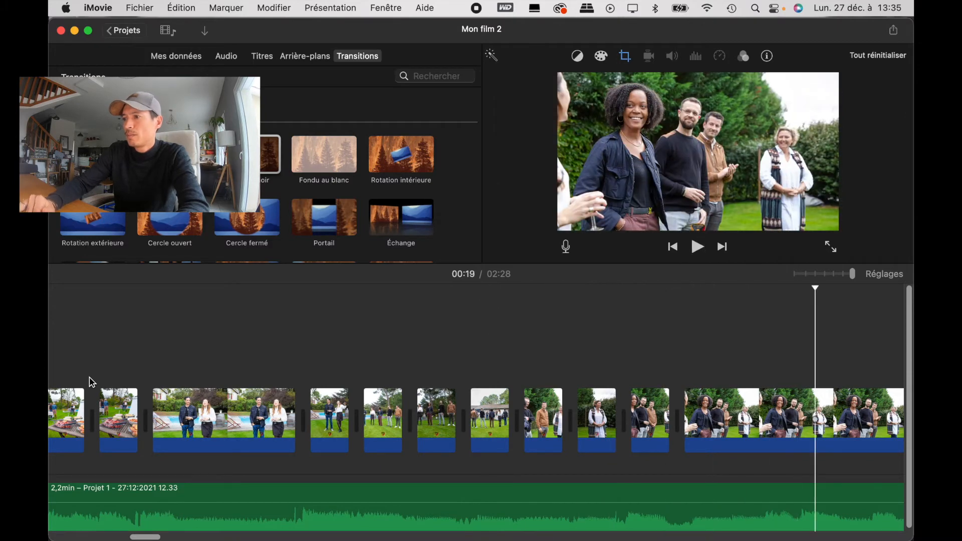
{"action": "scroll", "coordinate": [89, 377], "scroll_direction": "right", "scroll_amount": 4}
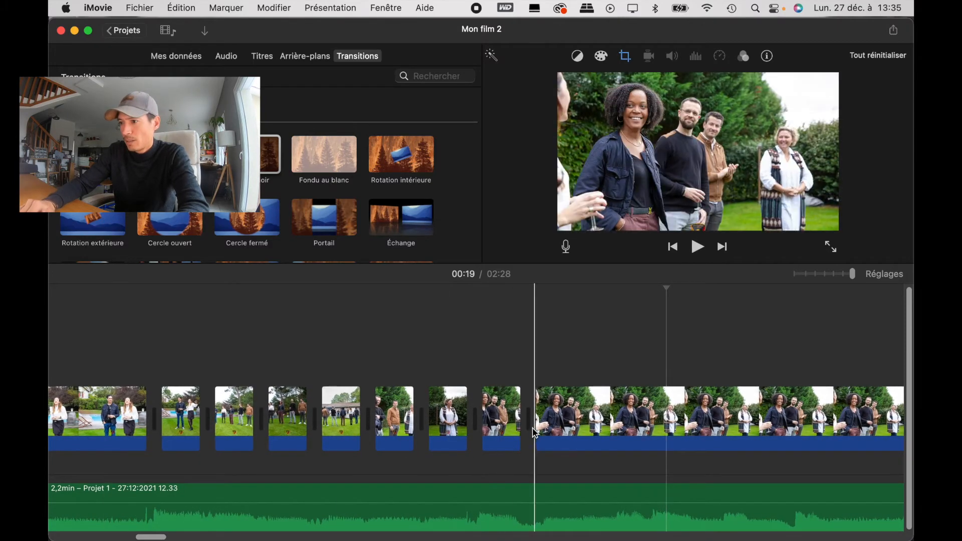
{"action": "key", "text": "space"}
{"action": "key", "text": "space"}
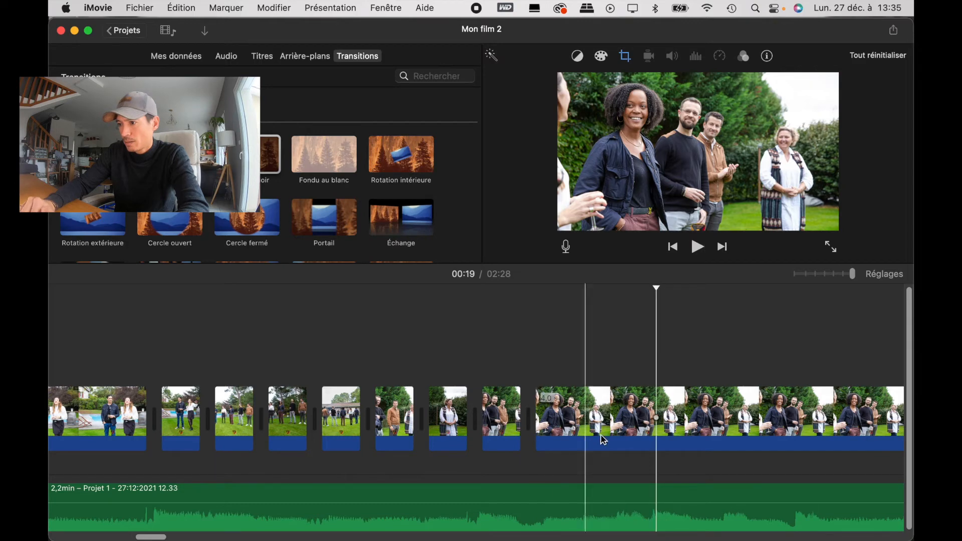
{"action": "left_click", "coordinate": [583, 432]}
{"action": "key", "text": "super+b"}
{"action": "left_click", "coordinate": [618, 423]}
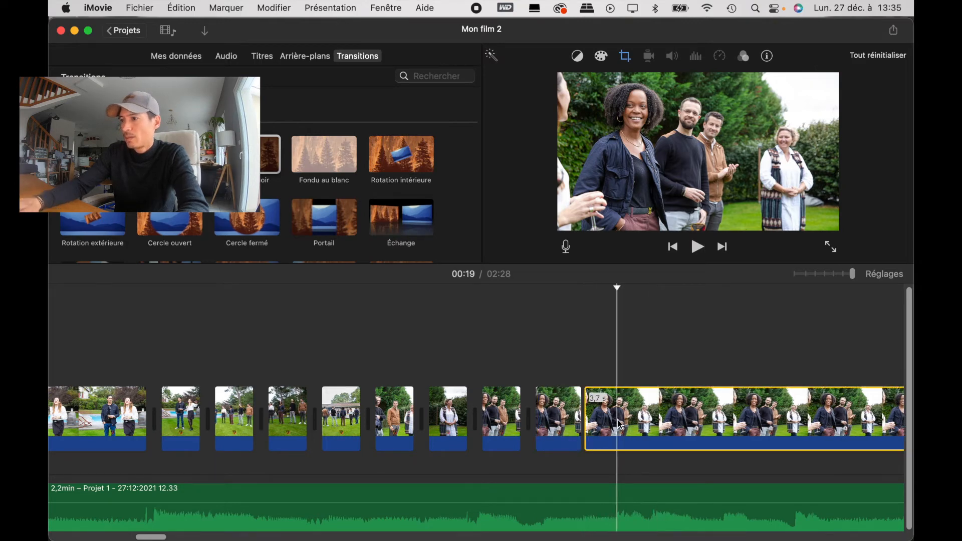
{"action": "key", "text": "Delete"}
Step: Play into the close-up photo of the smiling woman in the navy jacket, split it near its start and delete the 3.8 s remainder
{"action": "key", "text": "space"}
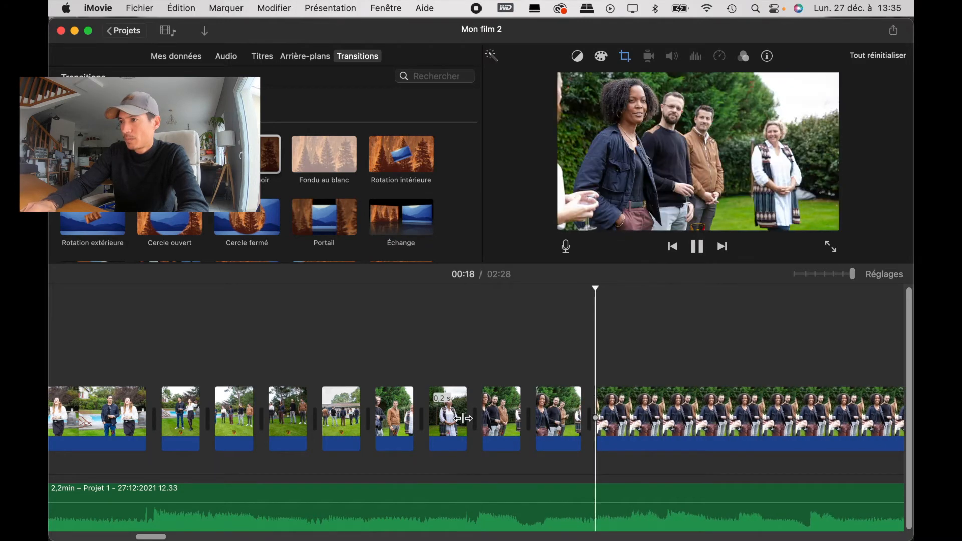
{"action": "key", "text": "space"}
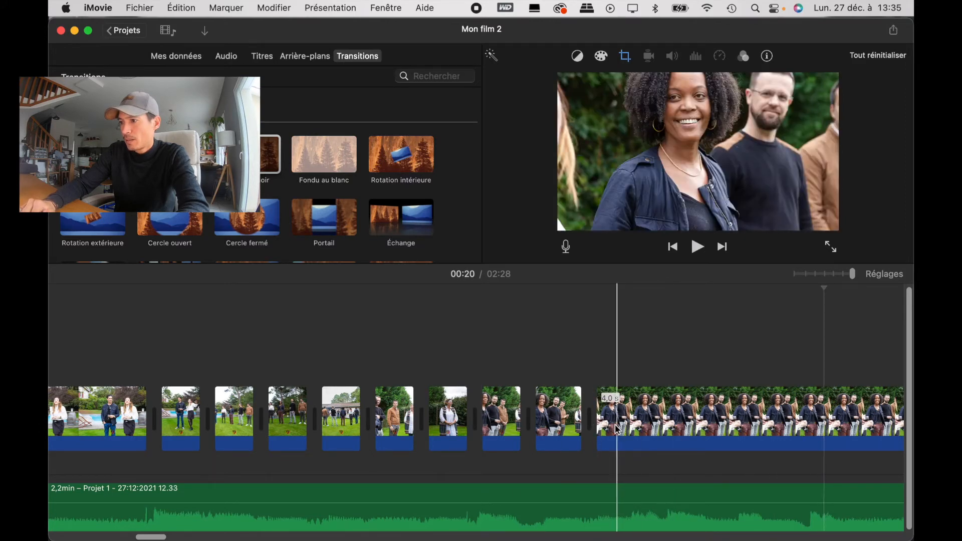
{"action": "left_click", "coordinate": [632, 427]}
{"action": "key", "text": "super+b"}
{"action": "left_click", "coordinate": [666, 431]}
{"action": "key", "text": "Delete"}
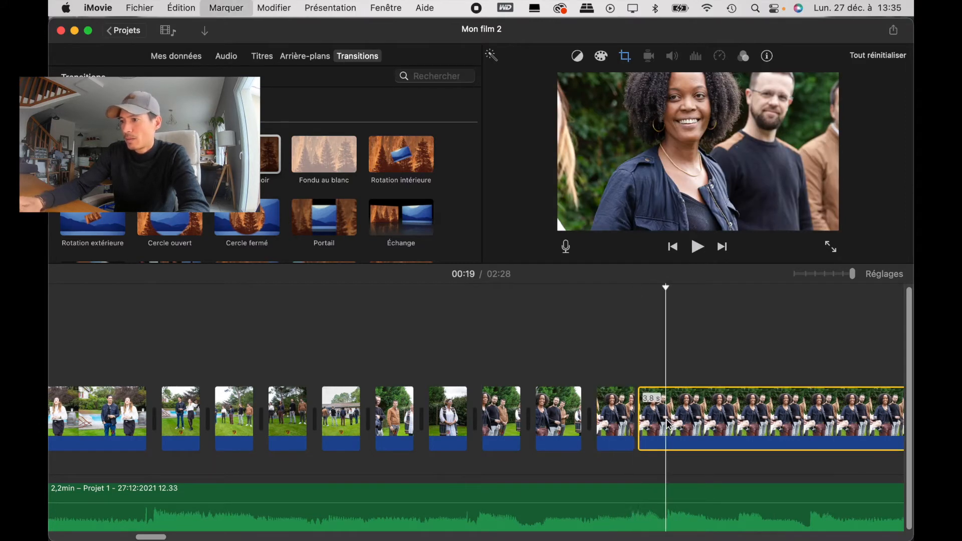
Step: Split the next photo, of the navy-jacketed woman beside the two men, near its start and delete the remainder
{"action": "left_click", "coordinate": [690, 421]}
{"action": "key", "text": "super+b"}
{"action": "left_click", "coordinate": [743, 417]}
{"action": "key", "text": "Delete"}
Step: Play into the following profile photo of the curly-haired woman and two men, split it at the music accent and delete the 3.6 s remainder
{"action": "scroll", "coordinate": [727, 416], "scroll_direction": "right", "scroll_amount": 5}
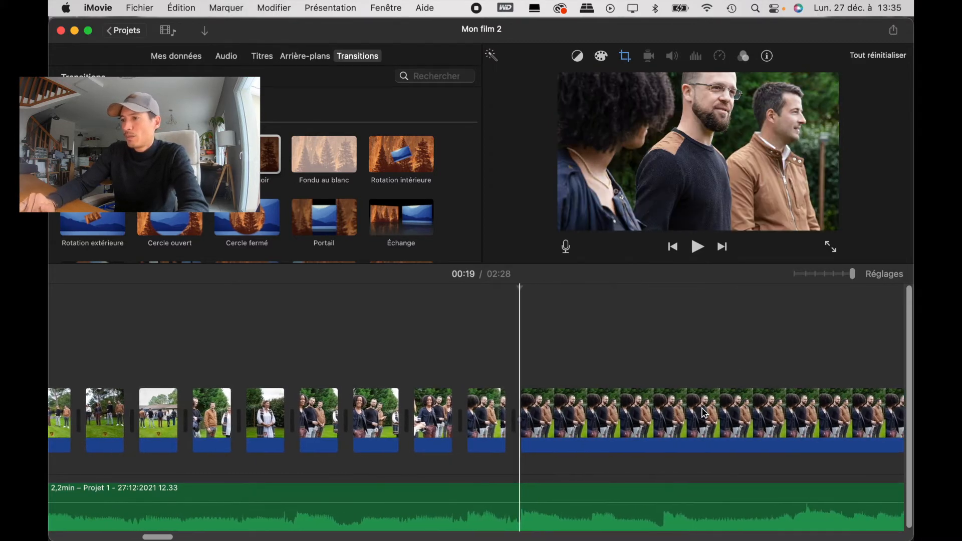
{"action": "scroll", "coordinate": [705, 414], "scroll_direction": "right", "scroll_amount": 2}
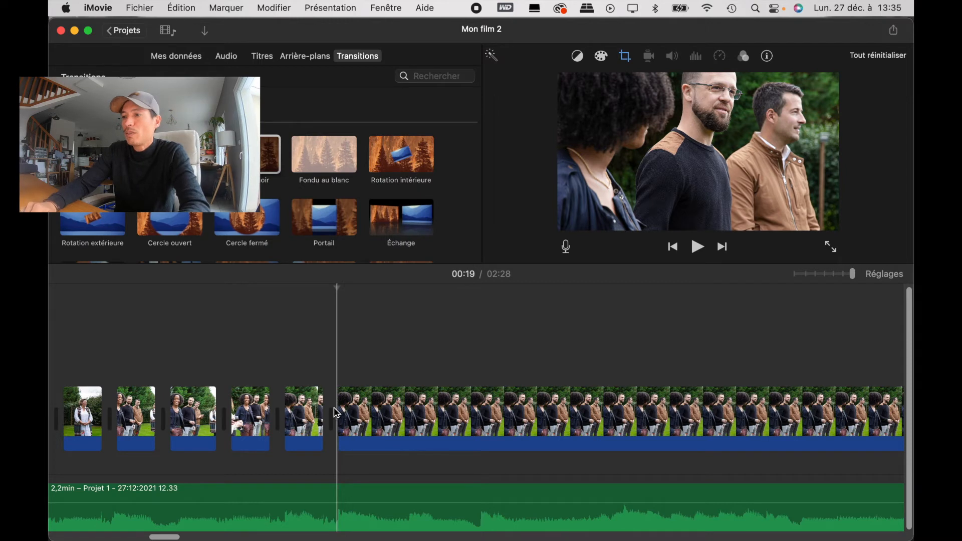
{"action": "key", "text": "space"}
{"action": "key", "text": "space"}
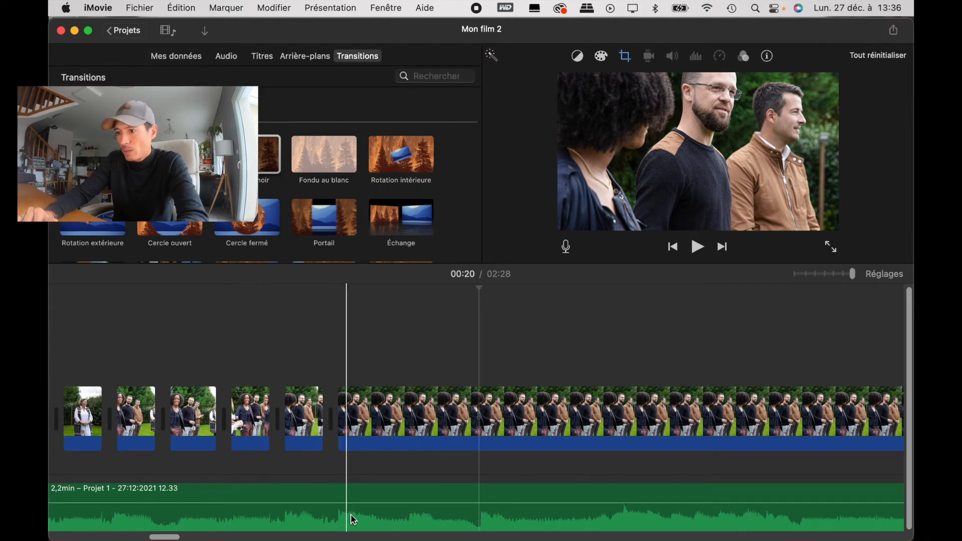
{"action": "left_click", "coordinate": [406, 430]}
{"action": "key", "text": "super+b"}
{"action": "left_click", "coordinate": [453, 425]}
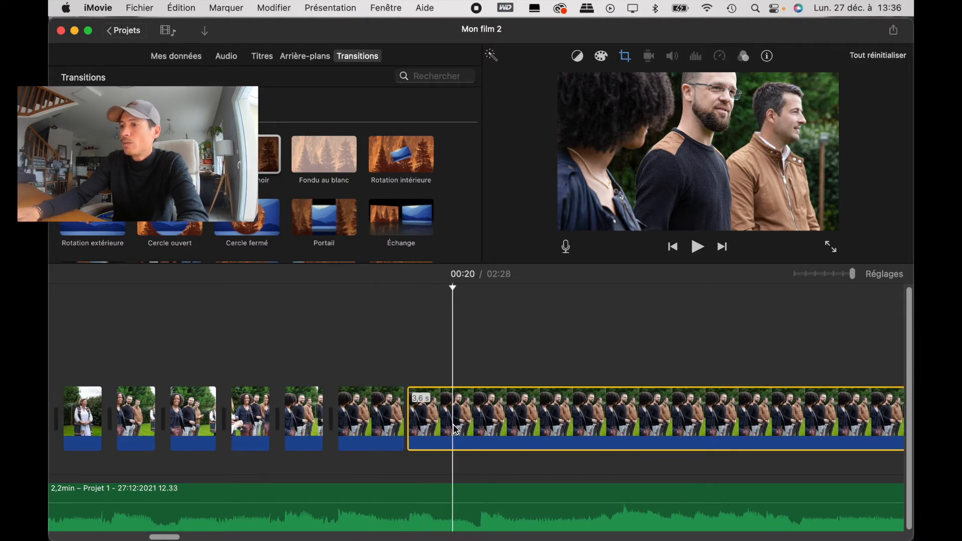
Step: Adjust the Ken Burns framing of the shortened profile photo by moving its lower frame slightly upward
{"action": "left_click", "coordinate": [361, 429]}
{"action": "left_click", "coordinate": [625, 58]}
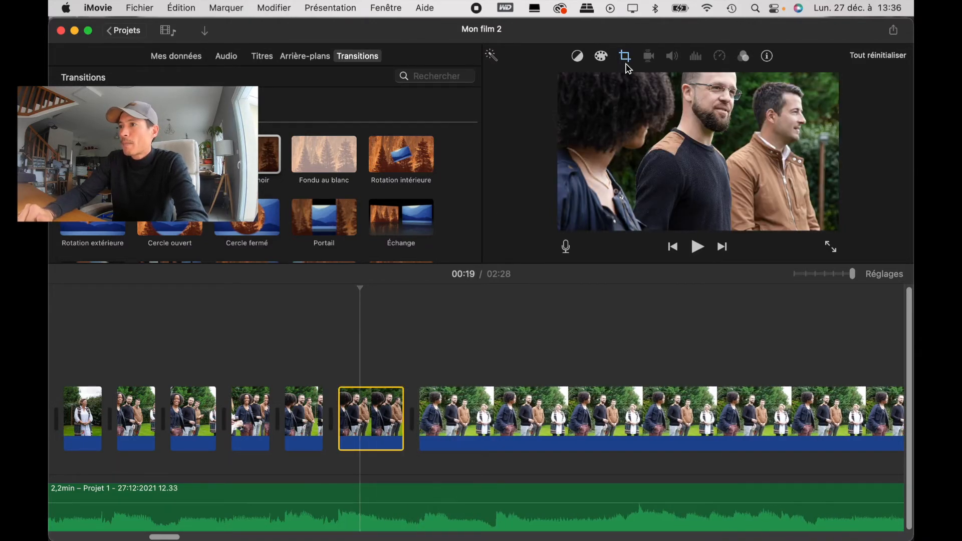
{"action": "left_click", "coordinate": [729, 82]}
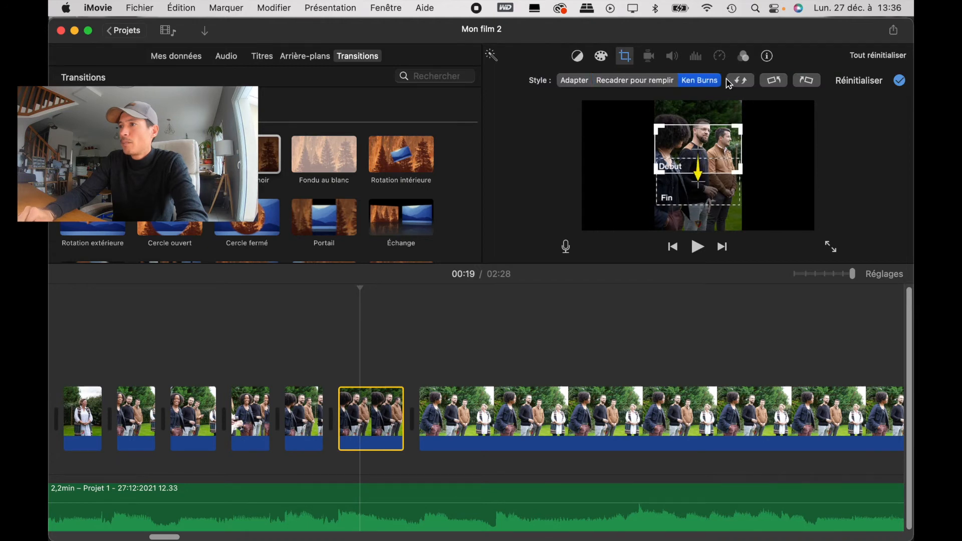
{"action": "mouse_move", "coordinate": [718, 194]}
{"action": "left_mouse_down"}
{"action": "mouse_move", "coordinate": [717, 143]}
{"action": "mouse_move", "coordinate": [718, 178]}
{"action": "left_mouse_up"}
{"action": "left_click", "coordinate": [453, 365]}
Step: Check the rhythm, then split the wide photo of the four guests near its start and delete the long remainder
{"action": "left_click", "coordinate": [200, 337]}
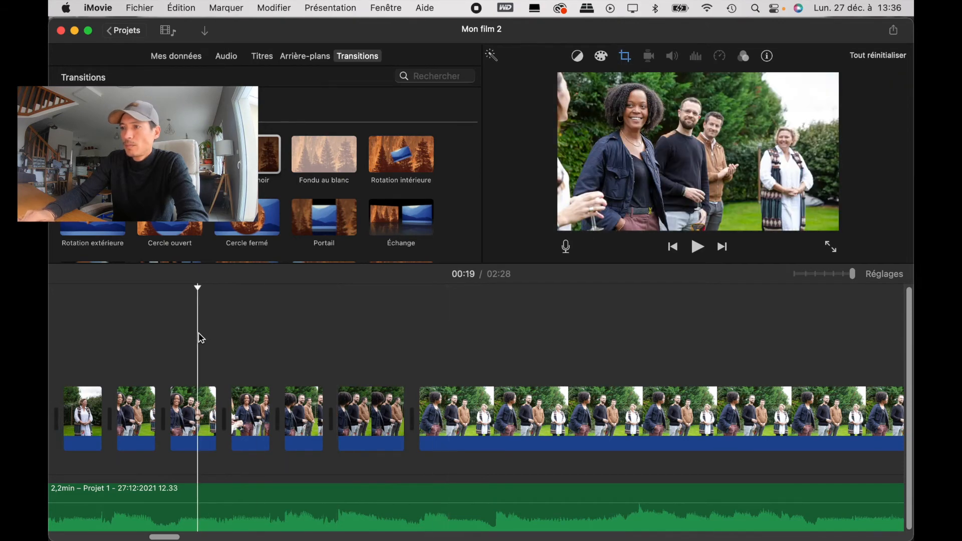
{"action": "key", "text": "space"}
{"action": "key", "text": "space"}
{"action": "left_click", "coordinate": [503, 420]}
{"action": "key", "text": "super+b"}
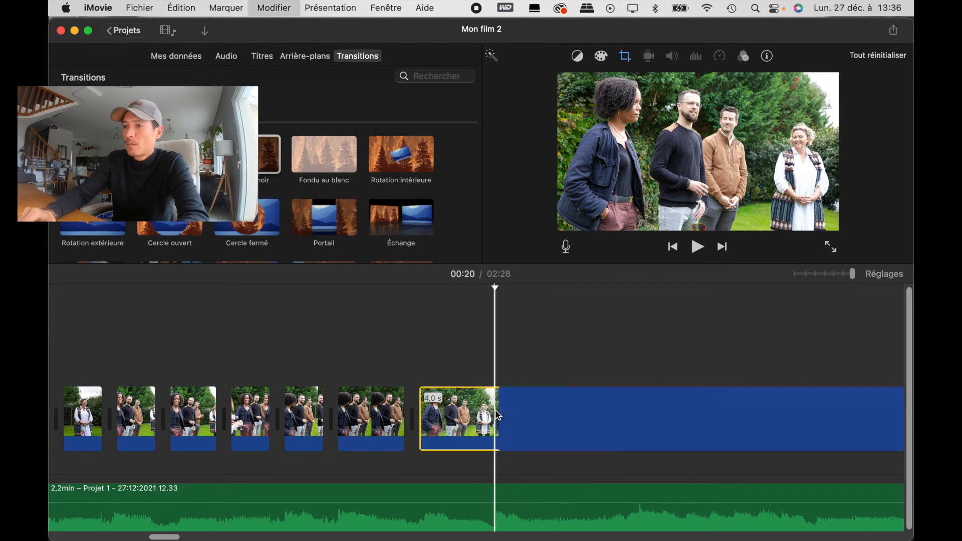
{"action": "left_click", "coordinate": [582, 416]}
{"action": "key", "text": "Delete"}
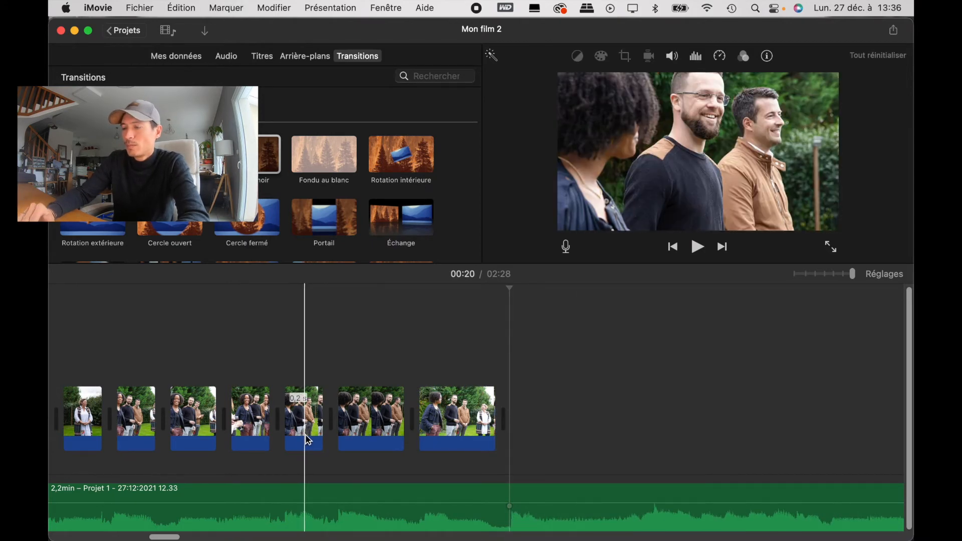
Step: Play the slideshow from the beginning to check the photo cuts against the music
{"action": "scroll", "coordinate": [301, 421], "scroll_direction": "left", "scroll_amount": 5}
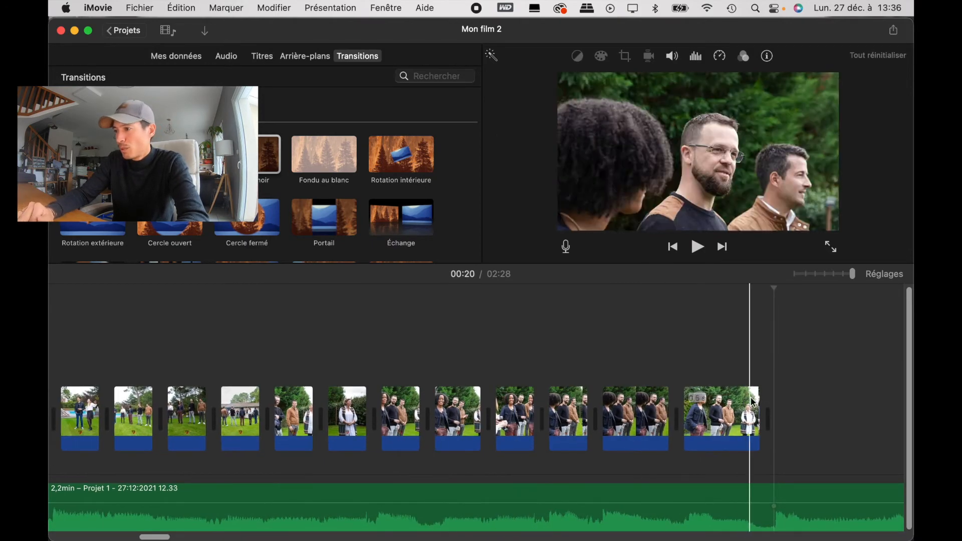
{"action": "scroll", "coordinate": [808, 405], "scroll_direction": "right", "scroll_amount": 1}
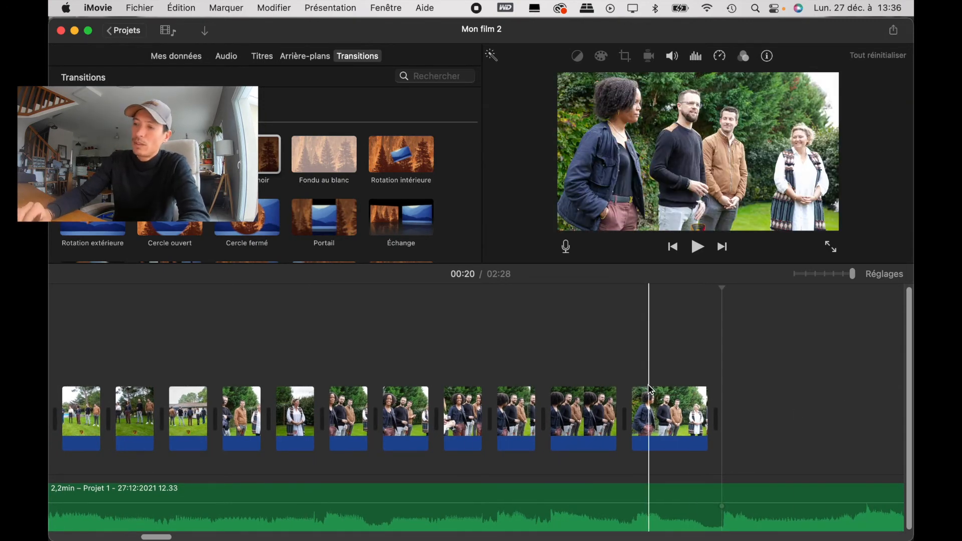
{"action": "left_click", "coordinate": [802, 399]}
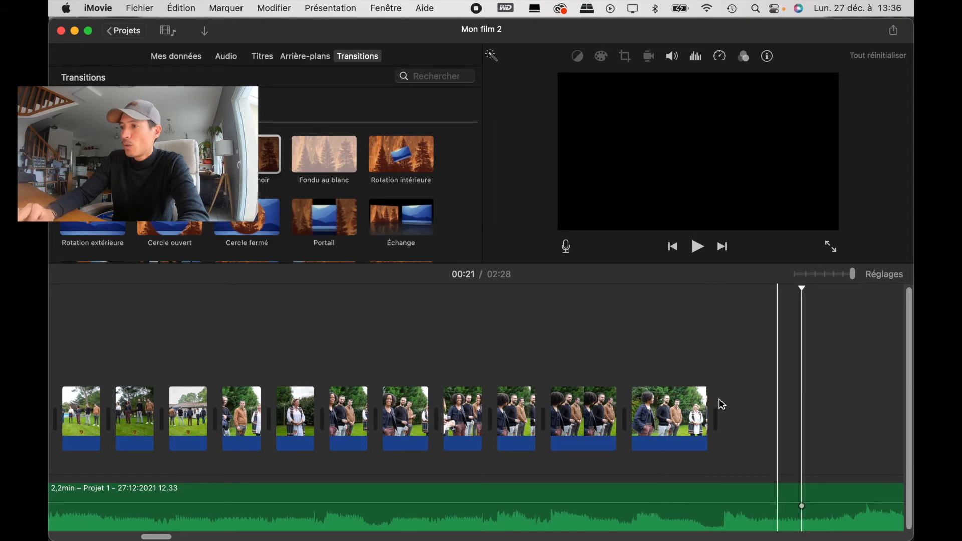
{"action": "scroll", "coordinate": [679, 383], "scroll_direction": "left", "scroll_amount": 20}
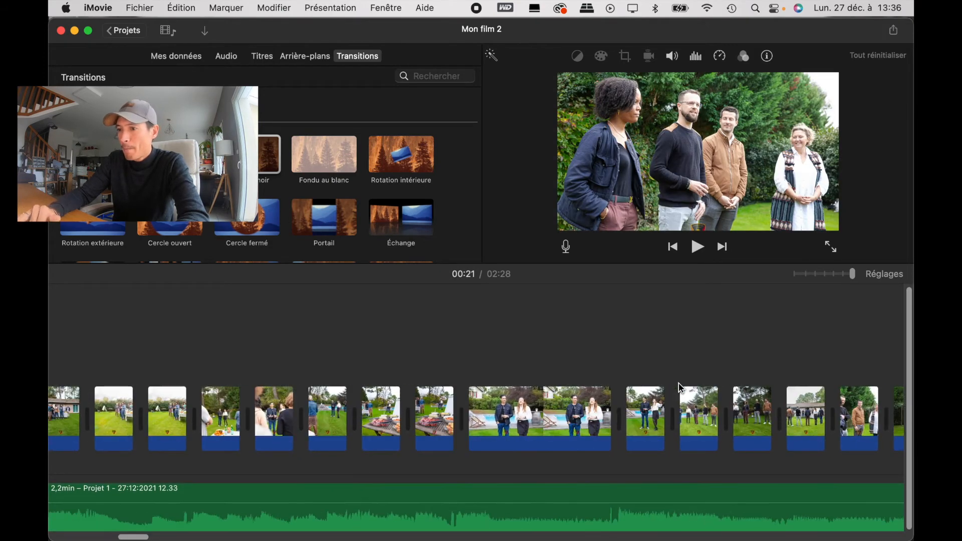
{"action": "scroll", "coordinate": [678, 383], "scroll_direction": "left", "scroll_amount": 10}
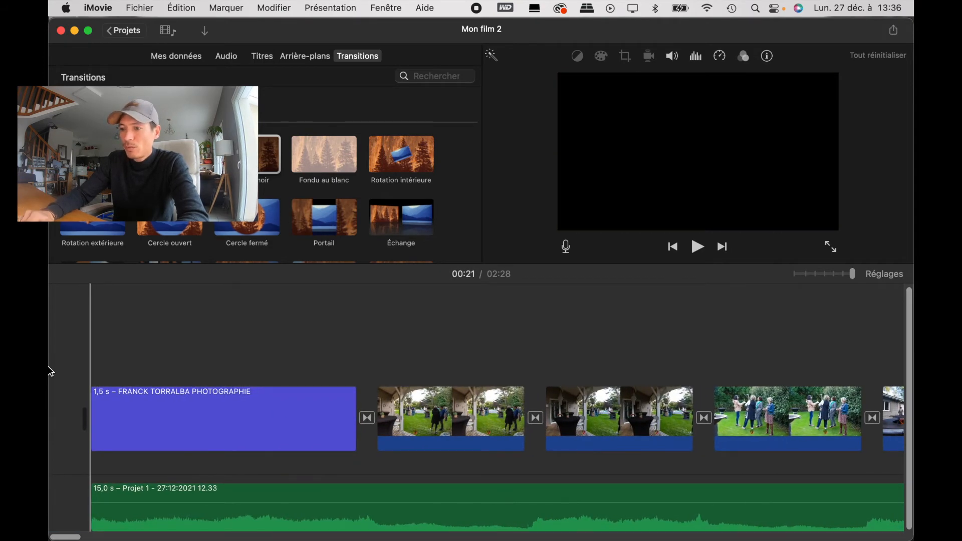
{"action": "key", "text": "backslash"}
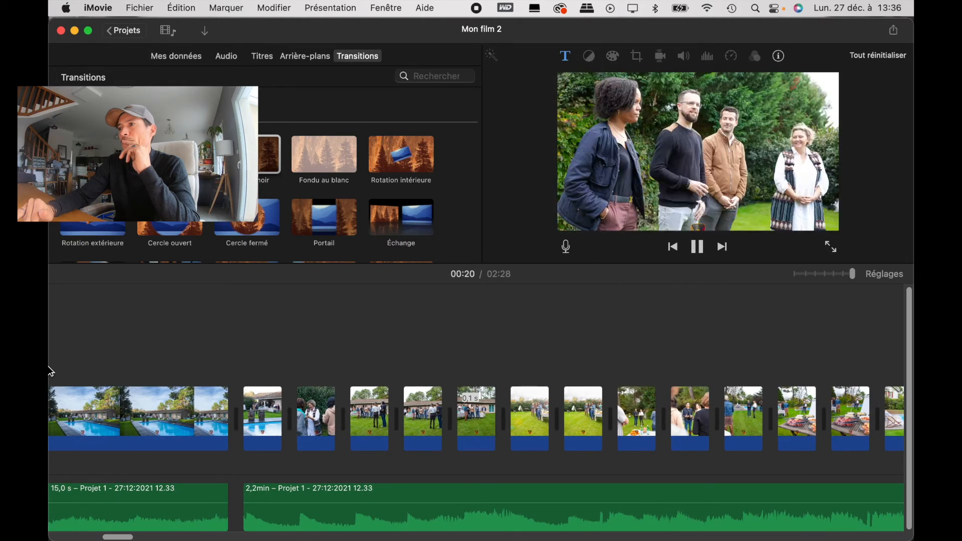
{"action": "key", "text": "space"}
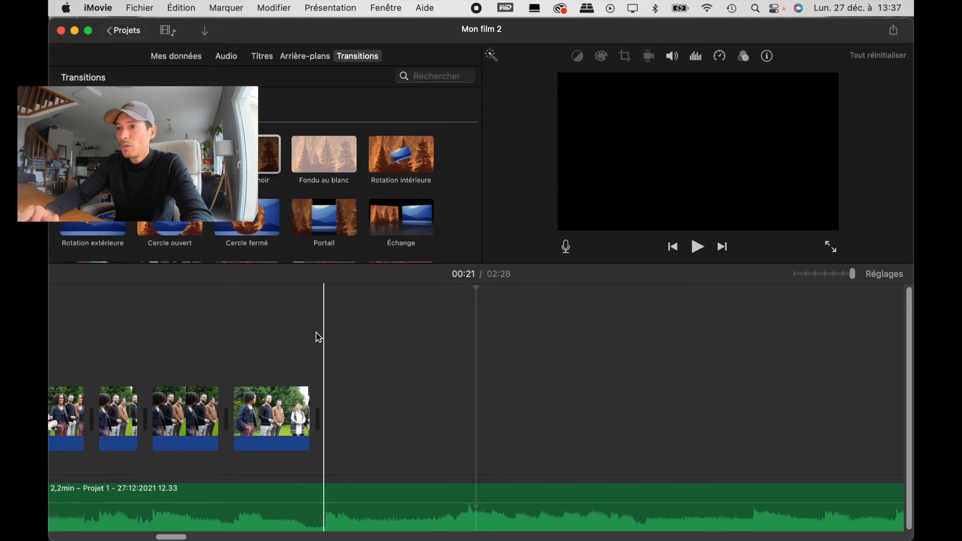
{"action": "key", "text": "ctrl+Up"}
{"action": "left_click", "coordinate": [284, 205]}
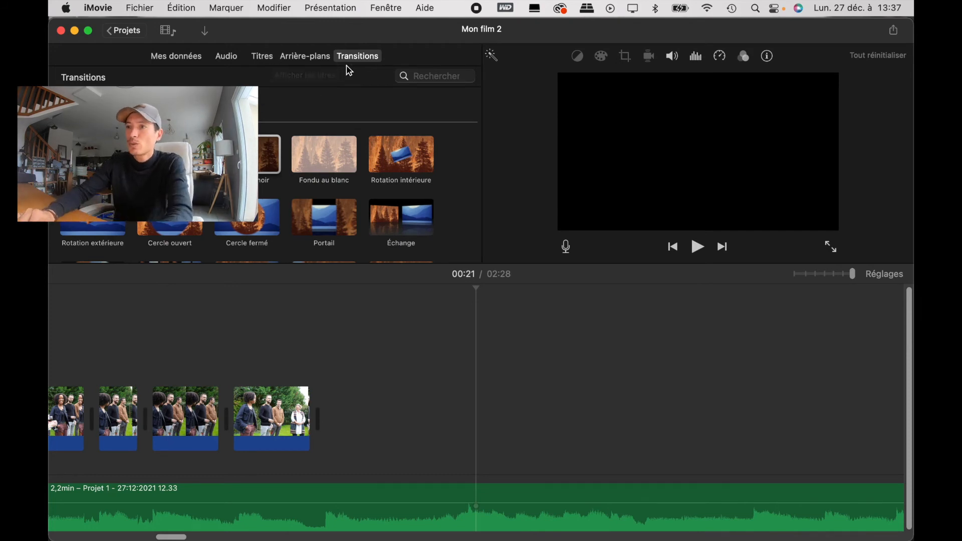
Step: Add a title directly after the last photo and set its text to "DECOUVREZ ICI"
{"action": "left_click", "coordinate": [263, 58]}
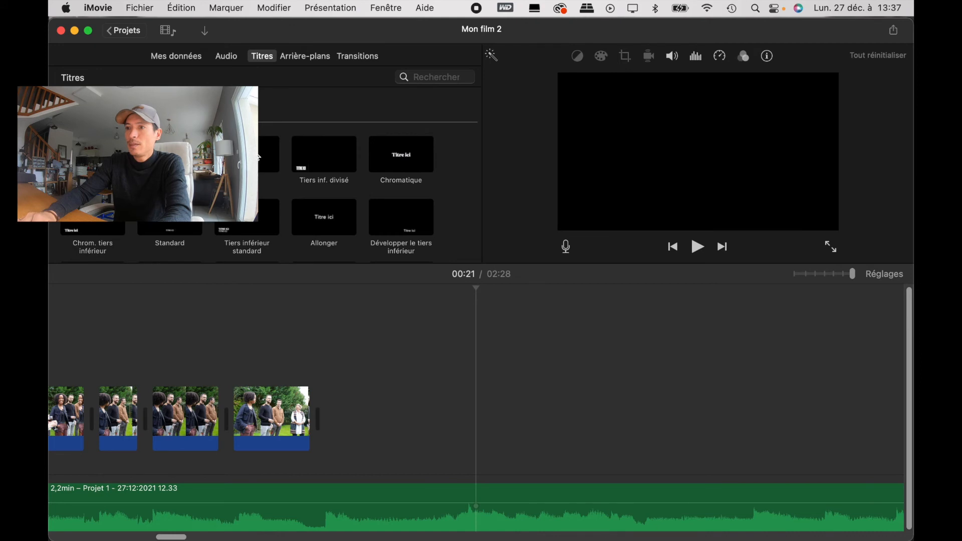
{"action": "left_click_drag", "start_coordinate": [260, 157], "coordinate": [404, 393]}
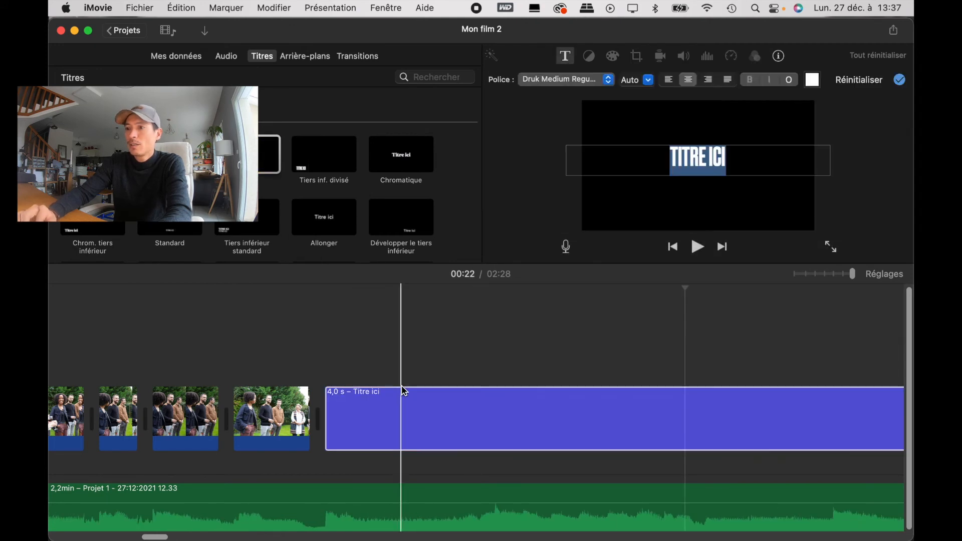
{"action": "left_click", "coordinate": [691, 161]}
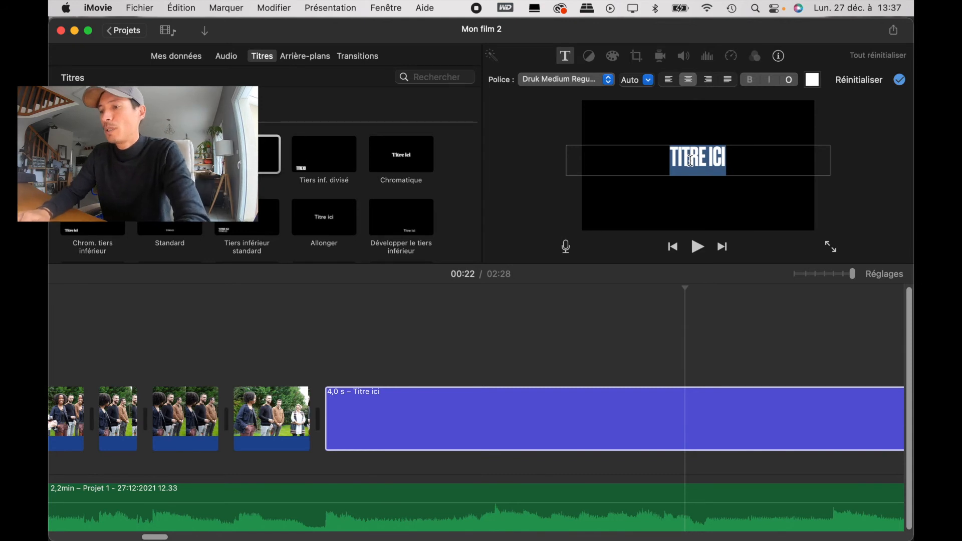
{"action": "type", "text": "DECA"}
{"action": "key", "text": "BackSpace"}
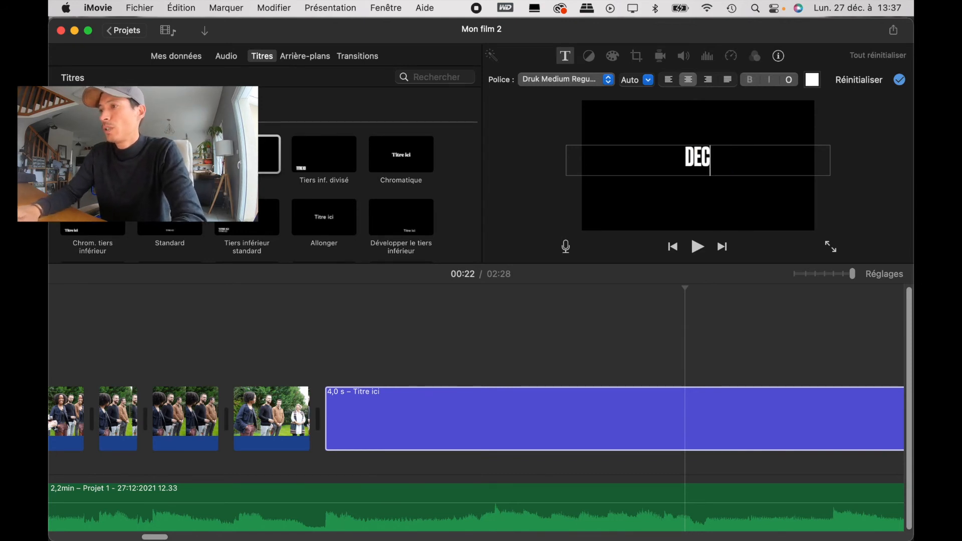
{"action": "type", "text": "OOUOVREZ"}
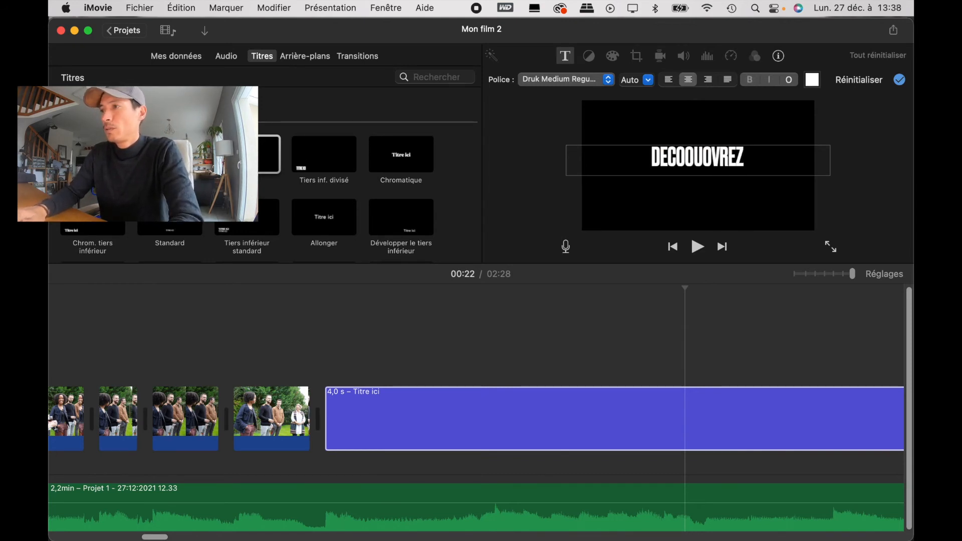
{"action": "key", "text": "BackSpace"}
{"action": "key", "text": "BackSpace"}
{"action": "key", "text": "BackSpace"}
{"action": "key", "text": "BackSpace"}
{"action": "key", "text": "BackSpace"}
{"action": "key", "text": "BackSpace"}
{"action": "key", "text": "BackSpace"}
{"action": "type", "text": "UVREZ ICI"}
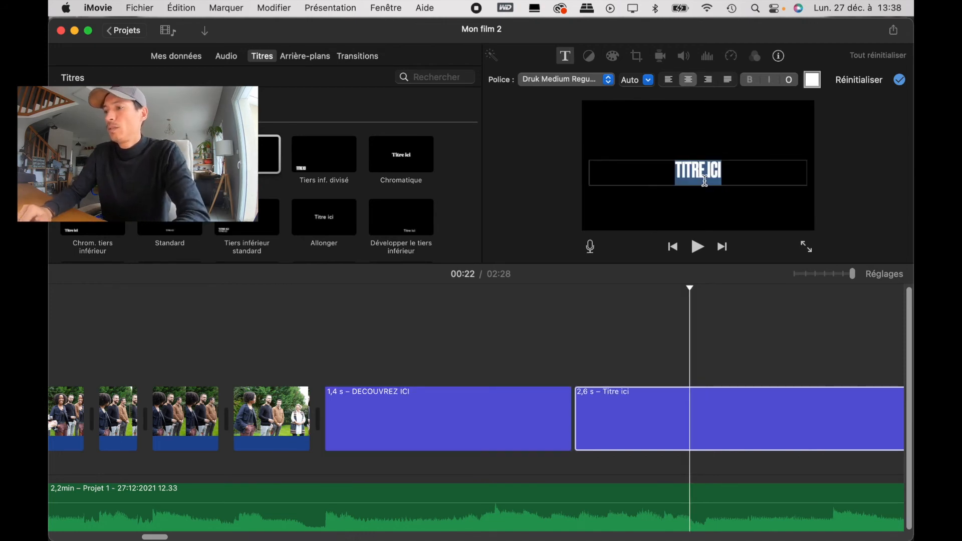
Step: Add a second title right after the first closing title and set its text to "TOUTES MES IMAGES"
{"action": "key", "text": "BackSpace"}
{"action": "type", "text": "TOUTE"}
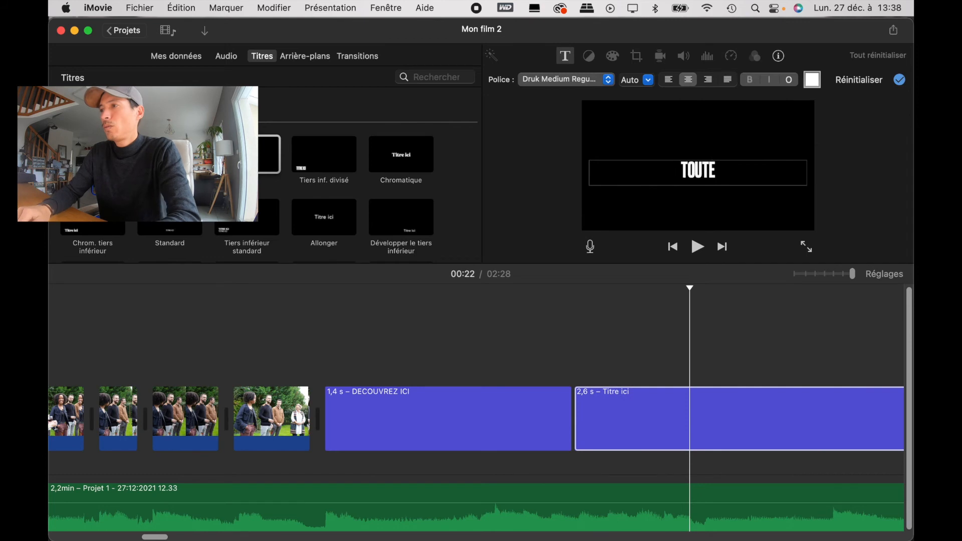
{"action": "type", "text": "S MES IMAGES"}
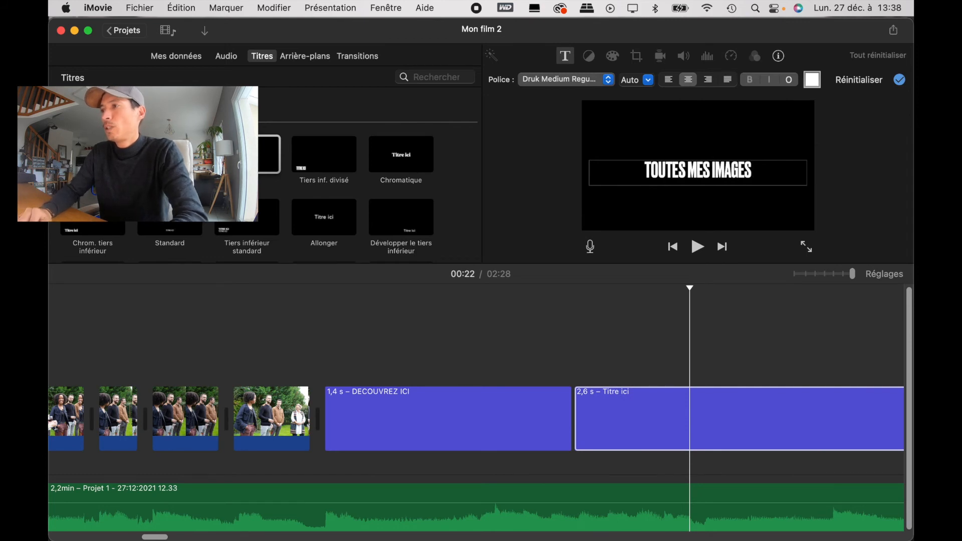
Step: Play from the last photos through the two closing titles to check their timing with the music
{"action": "left_click", "coordinate": [174, 333]}
{"action": "key", "text": "space"}
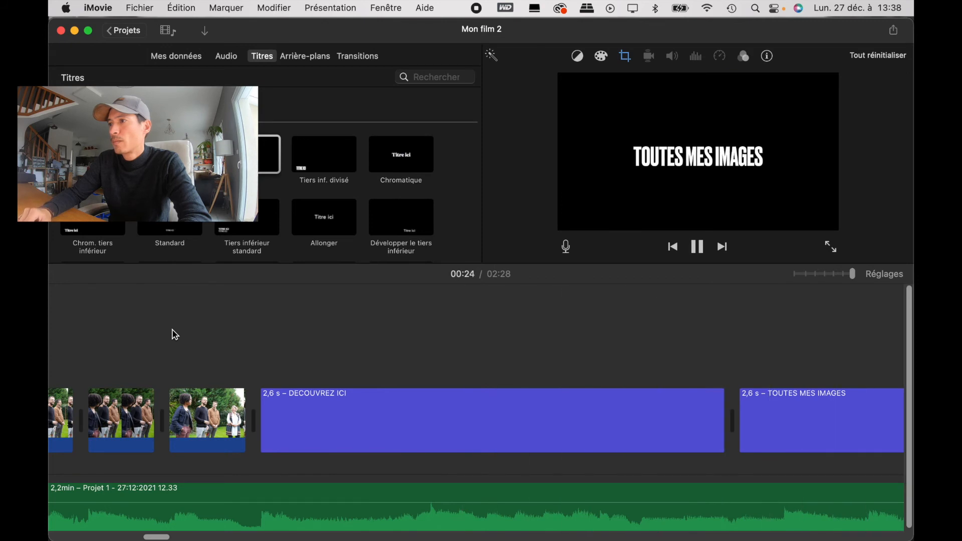
{"action": "key", "text": "space"}
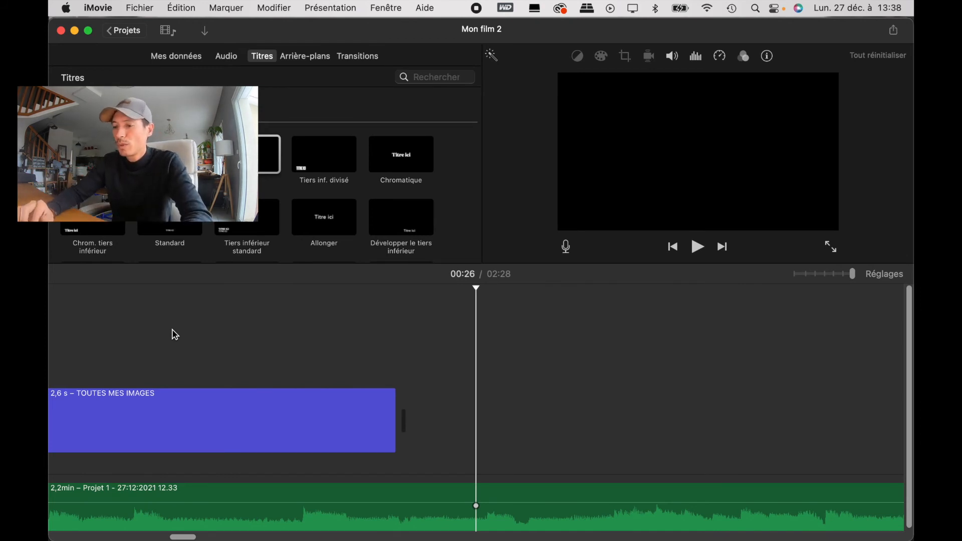
Step: Return to the very start of the film and open the preview in full screen
{"action": "scroll", "coordinate": [146, 374], "scroll_direction": "left", "scroll_amount": 15}
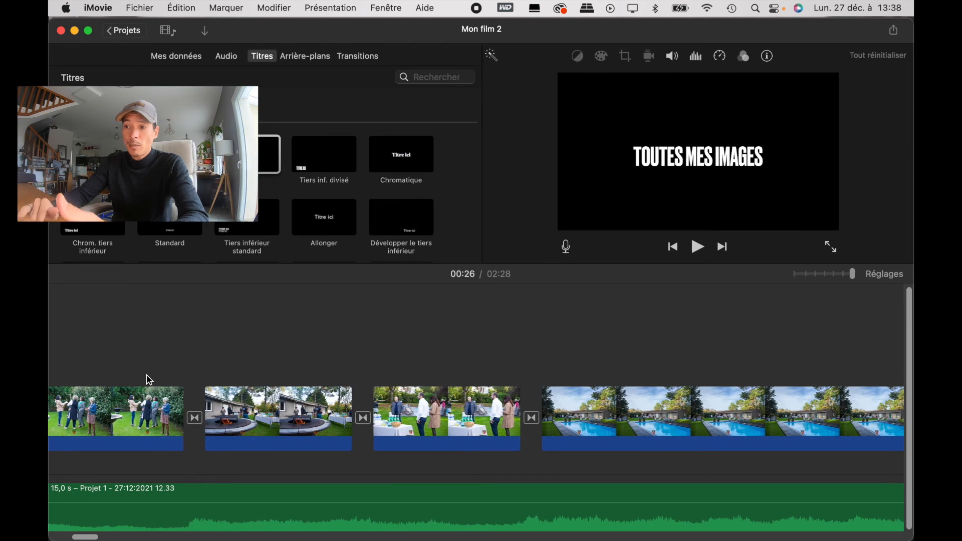
{"action": "scroll", "coordinate": [147, 376], "scroll_direction": "left", "scroll_amount": 5}
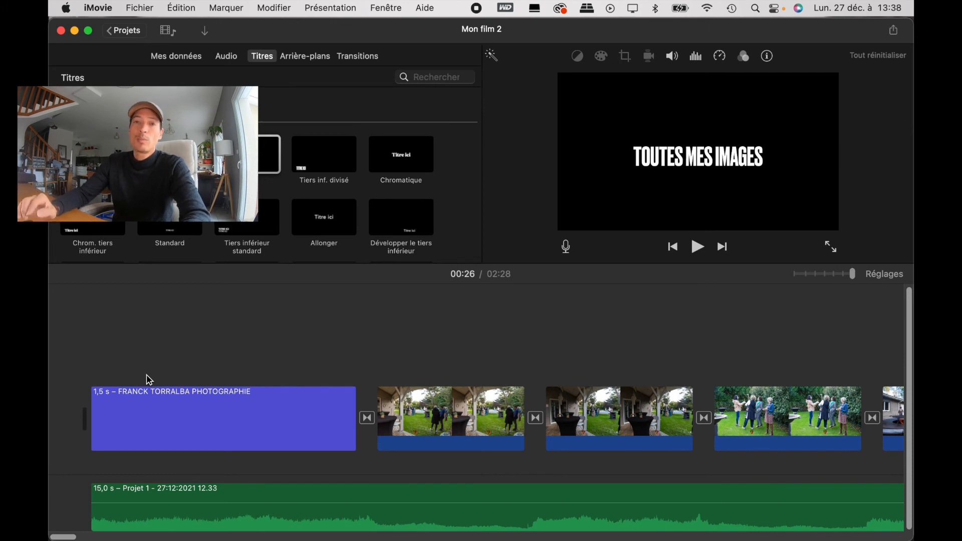
{"action": "left_click", "coordinate": [64, 368]}
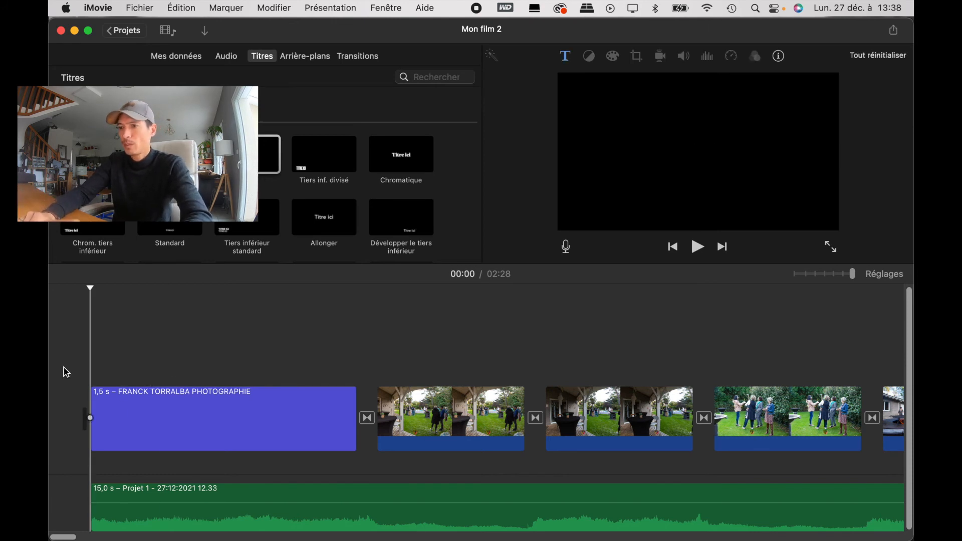
{"action": "left_click", "coordinate": [830, 246]}
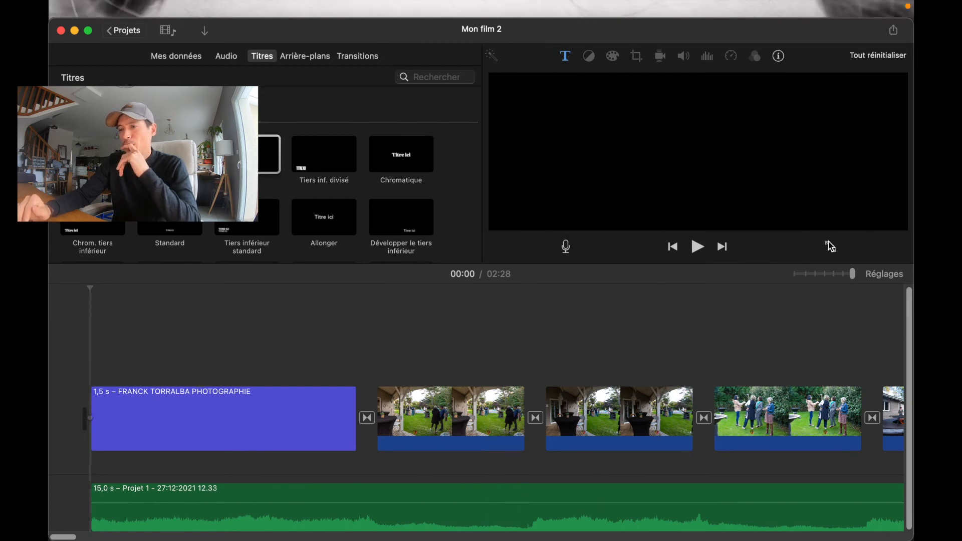